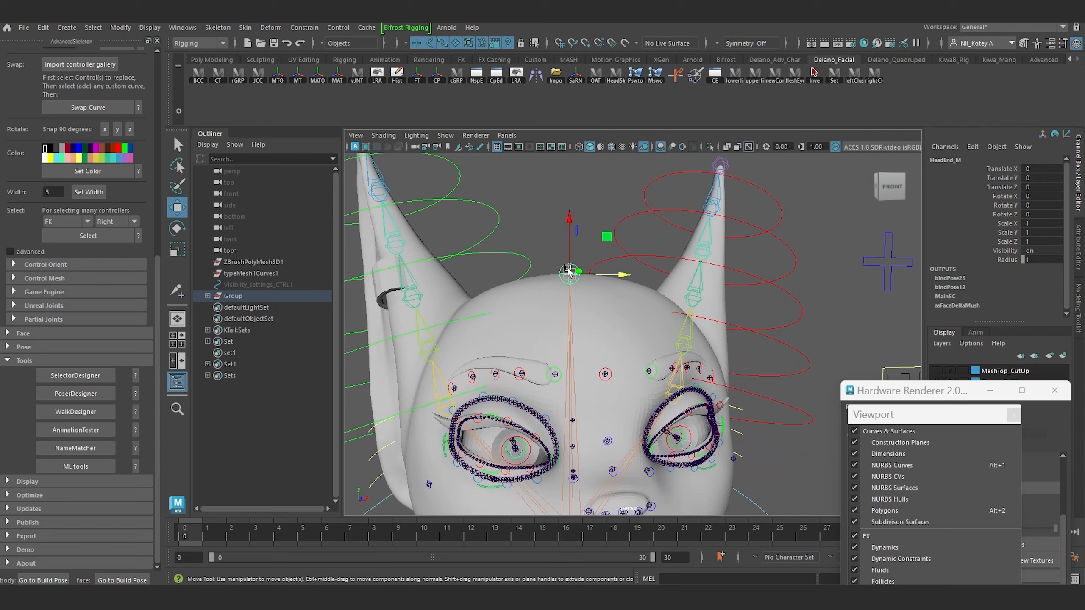
# Inspect the HeadEnd_M joint at the top of the head and the surrounding face rig from several angles
pyautogui.scroll(5, 564, 298)
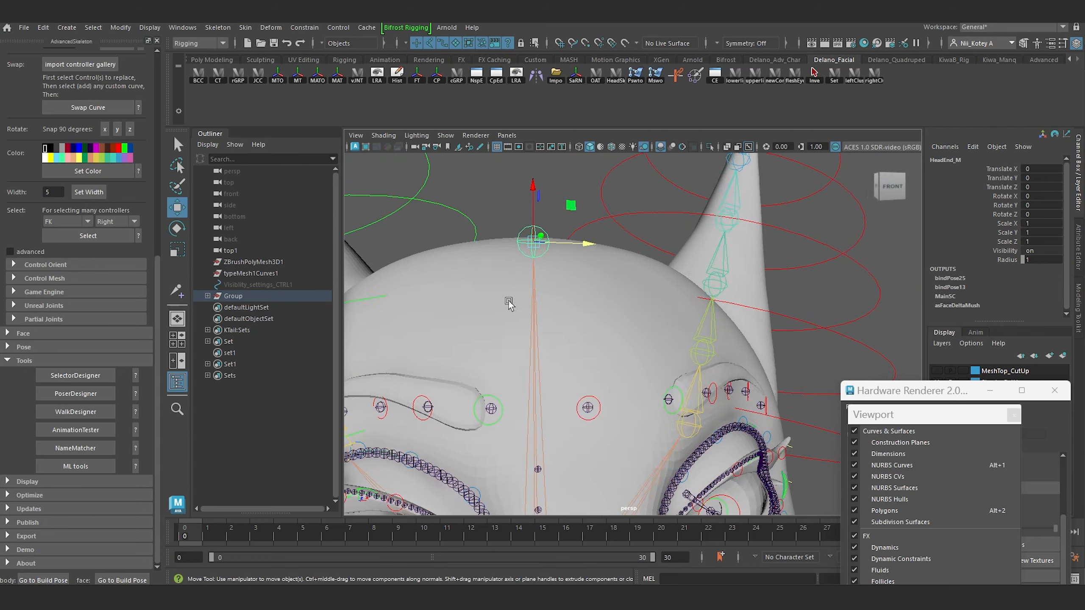
pyautogui.keyDown('alt'); pyautogui.moveTo(508, 303); pyautogui.dragTo(508, 255); pyautogui.keyUp('alt')
pyautogui.scroll(-5, 545, 255)
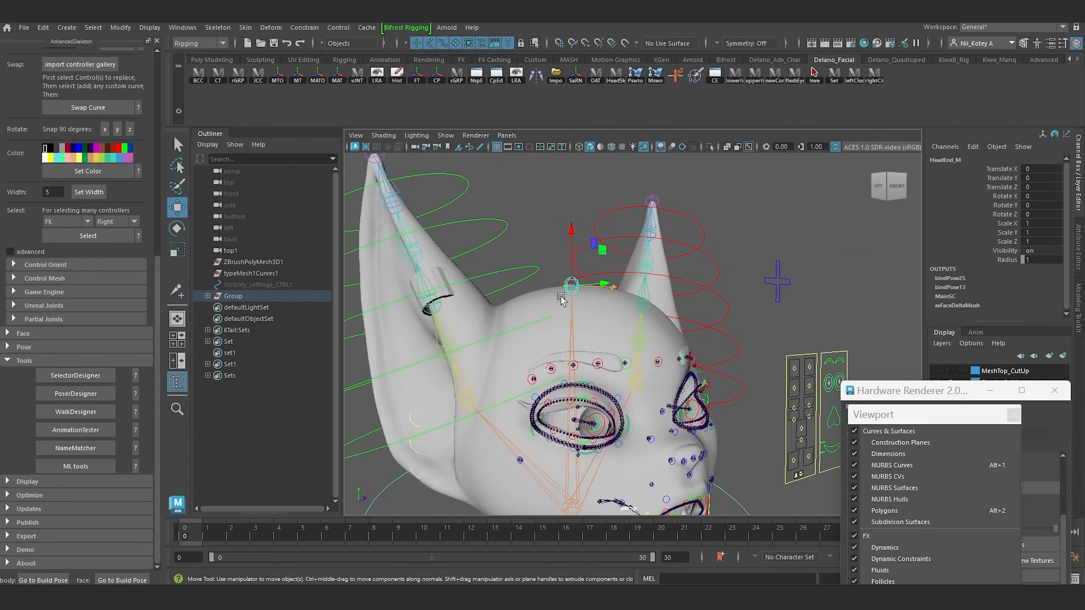
pyautogui.keyDown('alt'); pyautogui.moveTo(632, 368); pyautogui.dragTo(641, 317, button='middle'); pyautogui.keyUp('alt')
pyautogui.keyDown('alt'); pyautogui.moveTo(641, 316); pyautogui.dragTo(577, 319); pyautogui.keyUp('alt')
pyautogui.scroll(4, 578, 320)
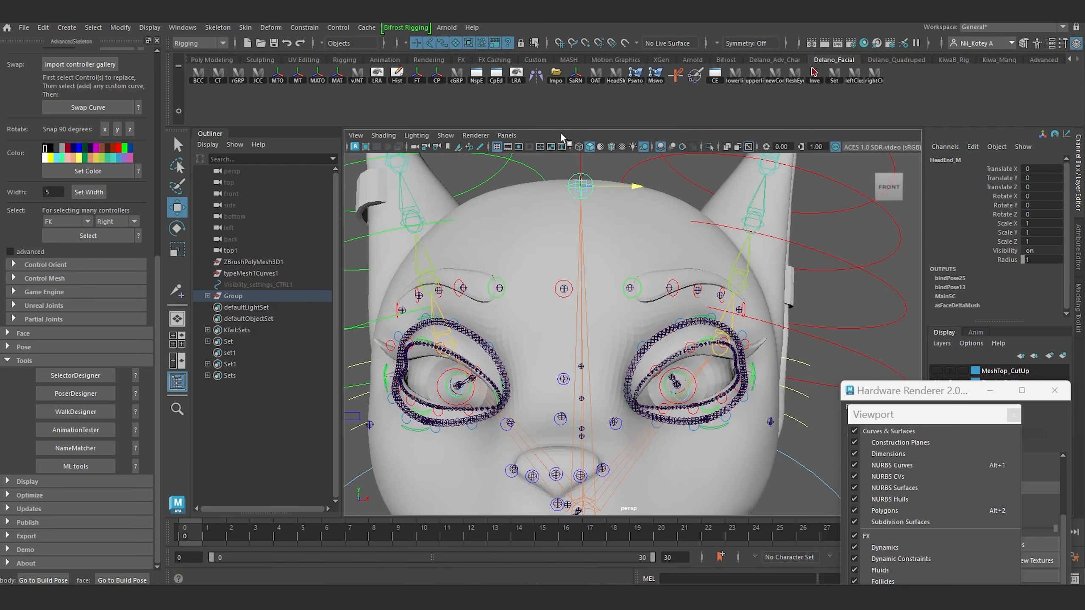
pyautogui.scroll(-3, 446, 273)
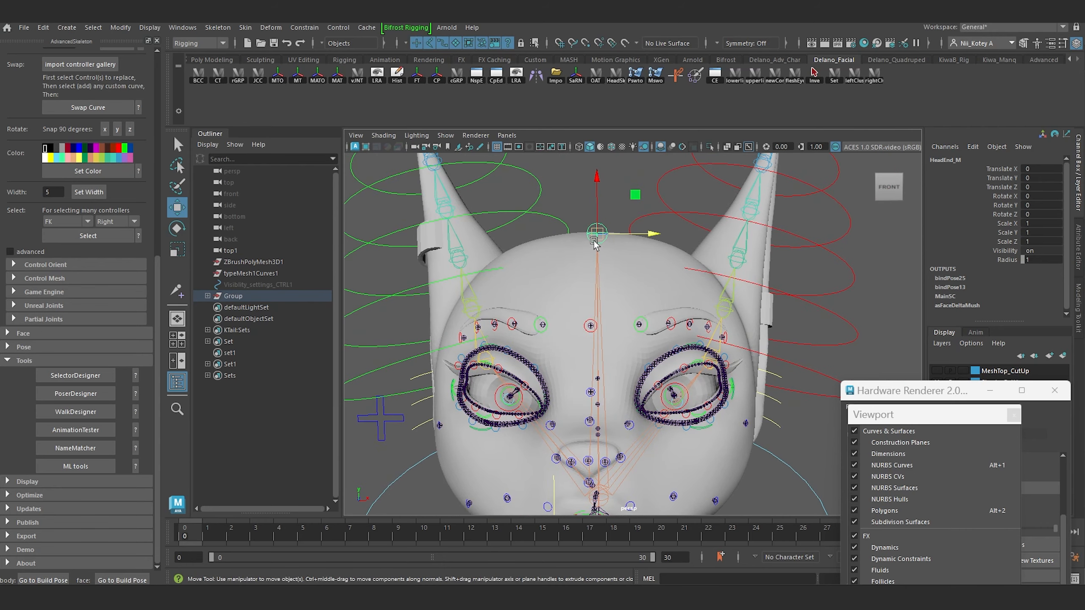
# Start Paint Skin Weights on the body mesh and show the HeadEnd_M influence of the MainSC skin cluster
pyautogui.click(580, 206)
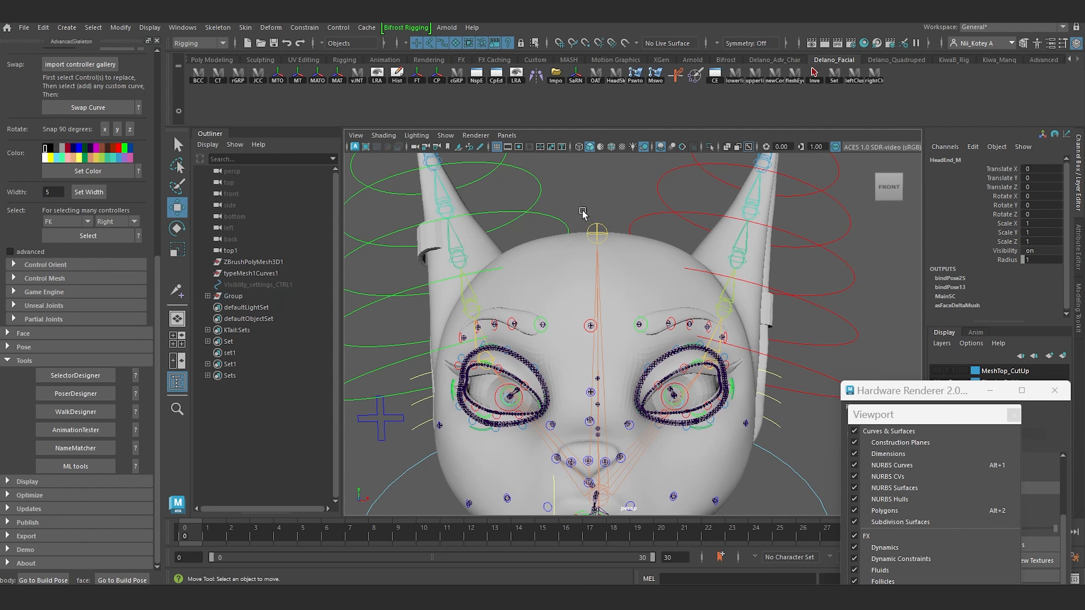
pyautogui.click(596, 225)
pyautogui.keyDown('shift'); pyautogui.click(553, 293); pyautogui.keyUp('shift')
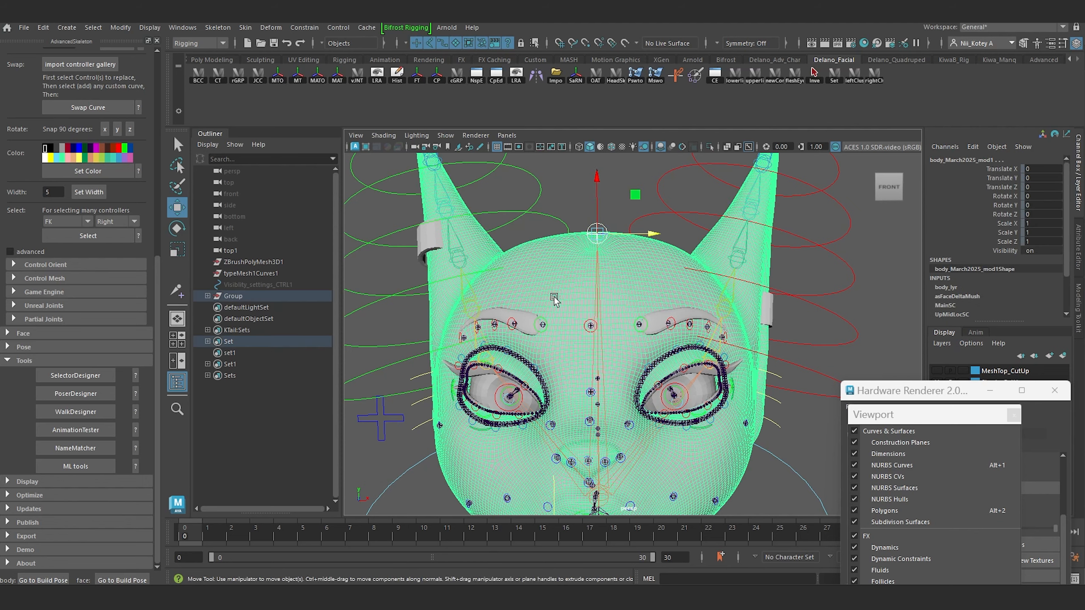
pyautogui.scroll(-5, 560, 303)
pyautogui.scroll(5, 559, 313)
pyautogui.click(636, 76)
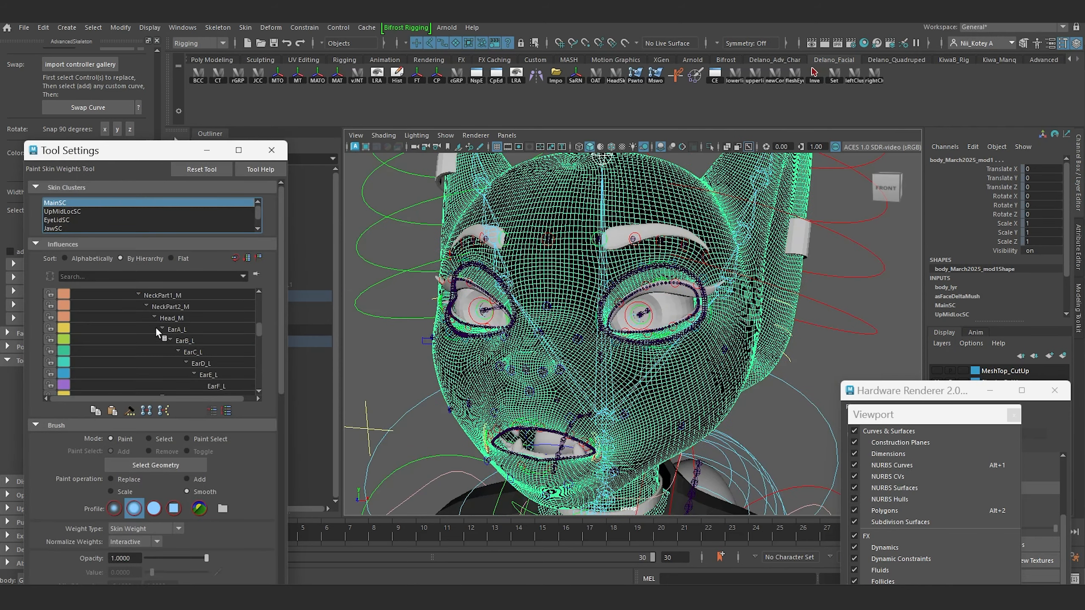
pyautogui.click(162, 328)
pyautogui.click(163, 336)
pyautogui.click(176, 351)
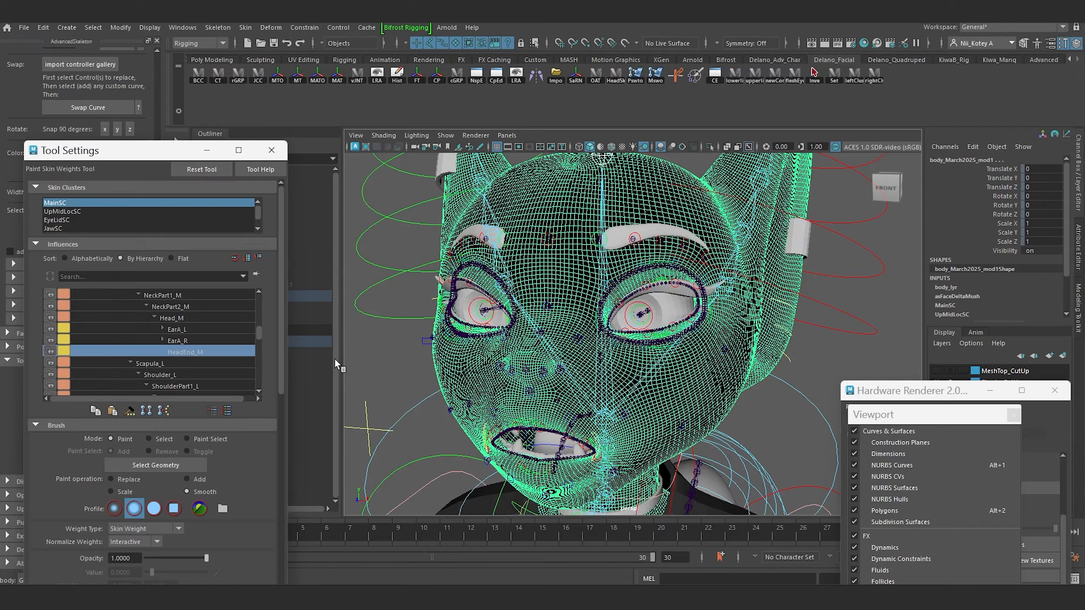
# Examine how the HeadEnd_M weights spread across the forehead, face and jaw of the body mesh
pyautogui.keyDown('alt'); pyautogui.moveTo(362, 359); pyautogui.dragTo(338, 378); pyautogui.keyUp('alt')
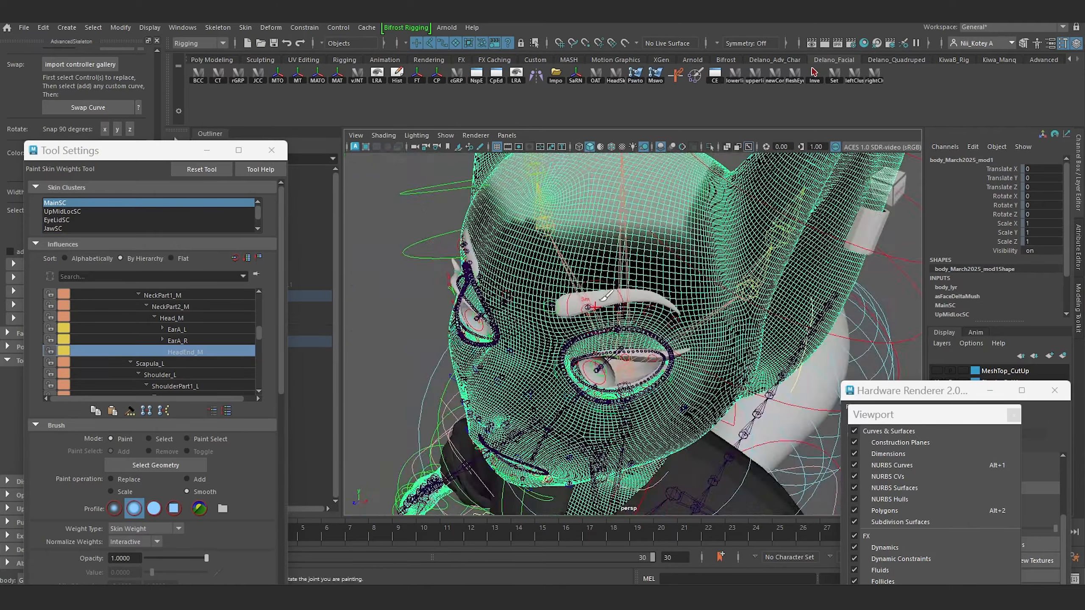
pyautogui.keyDown('alt'); pyautogui.moveTo(607, 295); pyautogui.dragTo(581, 282); pyautogui.keyUp('alt')
pyautogui.moveTo(628, 308)
pyautogui.keyDown('alt'); pyautogui.mouseDown()
pyautogui.moveTo(565, 385)
pyautogui.moveTo(611, 378)
pyautogui.mouseUp(); pyautogui.keyUp('alt')
pyautogui.scroll(5, 615, 377)
pyautogui.scroll(-3, 666, 313)
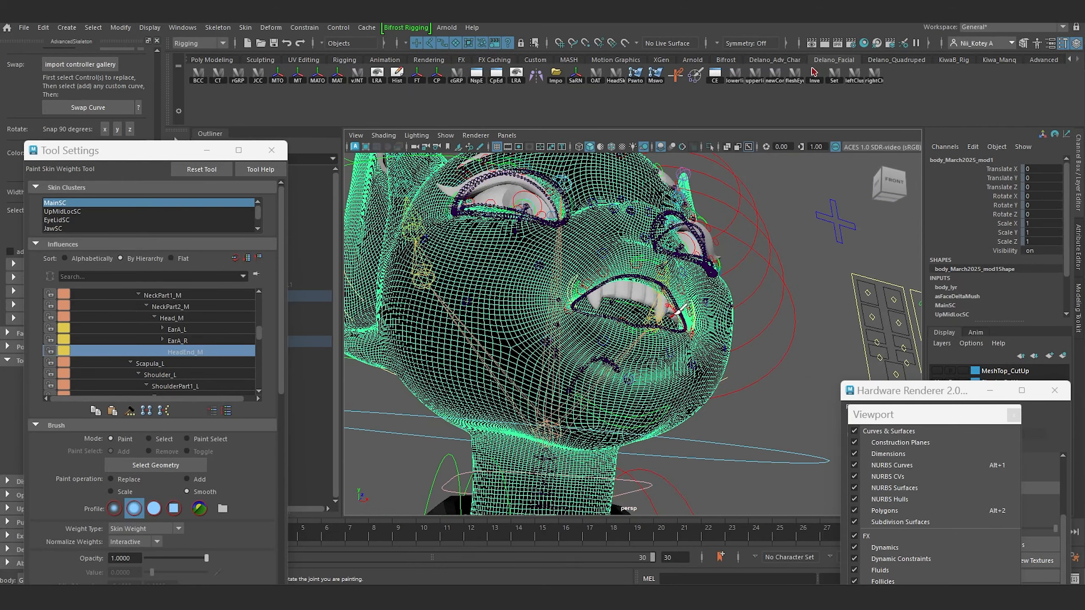
pyautogui.scroll(-5, 675, 315)
pyautogui.scroll(5, 652, 320)
pyautogui.keyDown('alt'); pyautogui.moveTo(653, 321); pyautogui.dragTo(562, 295); pyautogui.keyUp('alt')
pyautogui.scroll(-4, 597, 318)
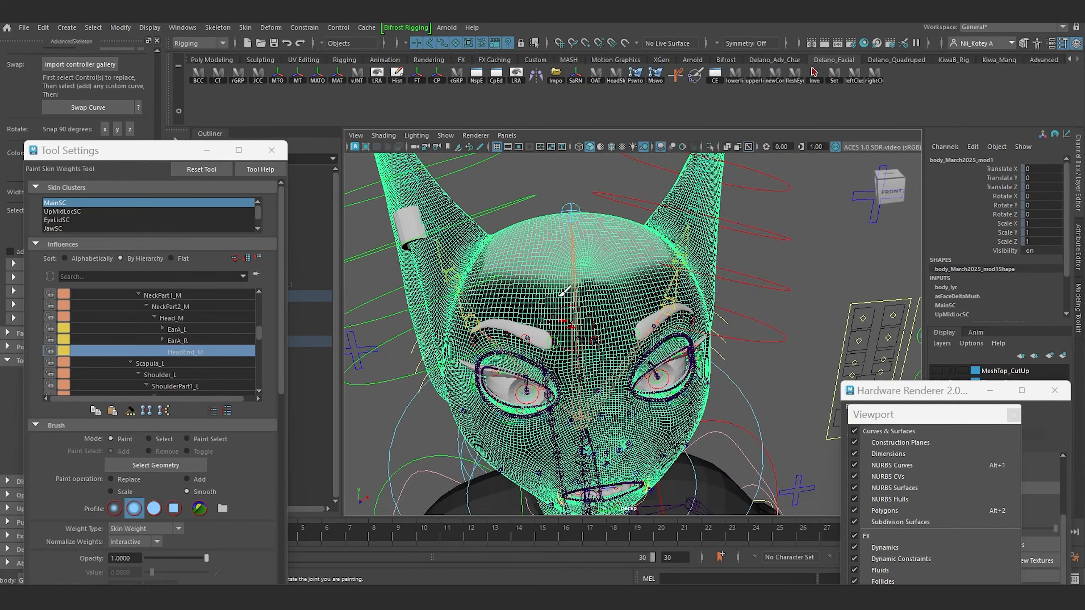
# Detach the skin Edit Influences commands as a floating window and place it beside the head
pyautogui.click(246, 27)
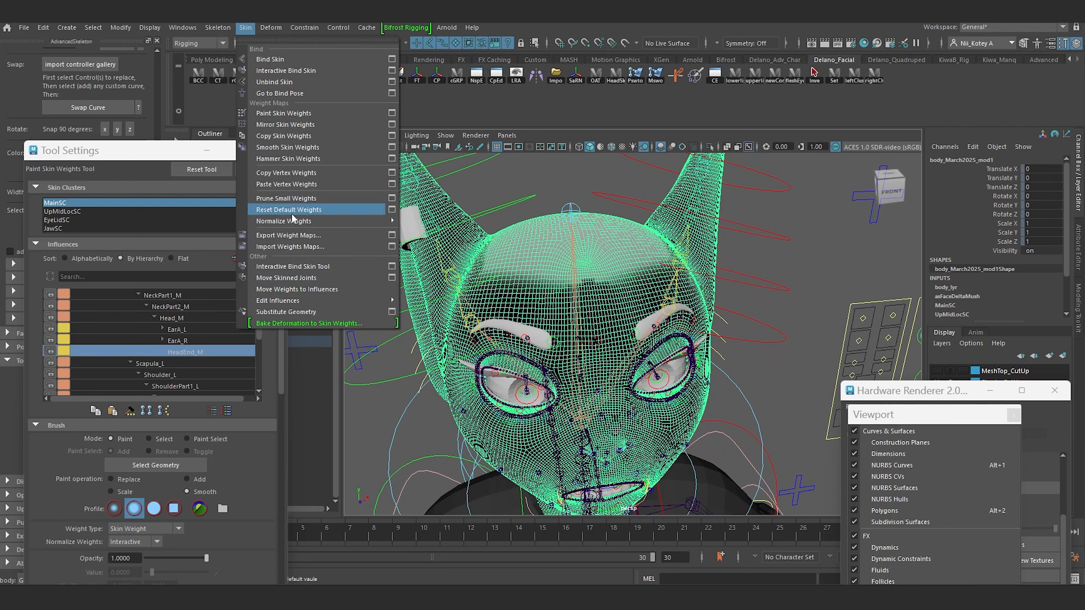
pyautogui.moveTo(320, 300)
pyautogui.click(432, 289)
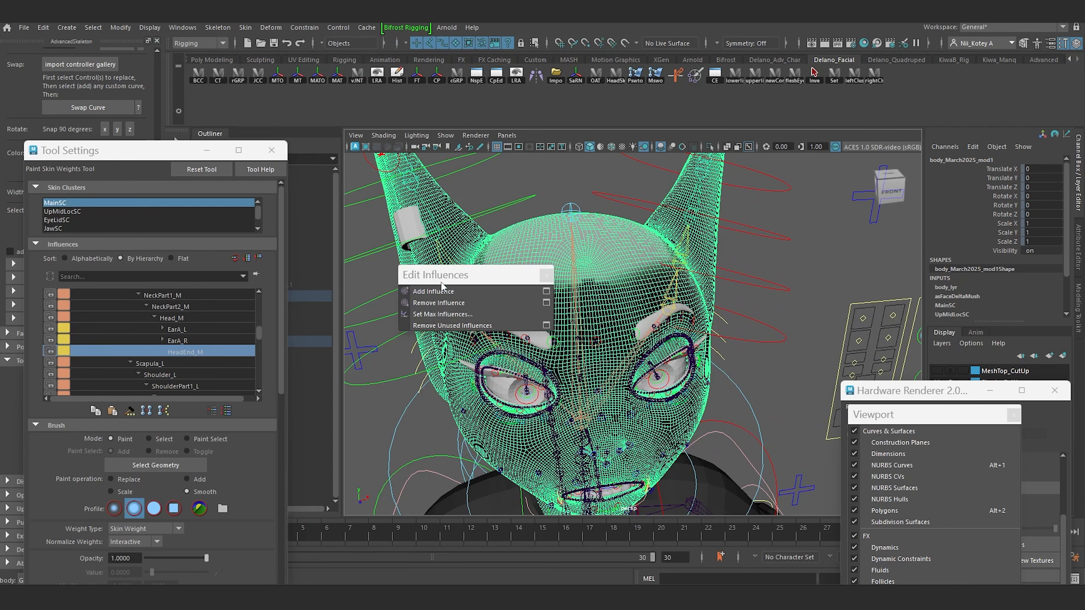
pyautogui.moveTo(466, 278); pyautogui.dragTo(402, 289)
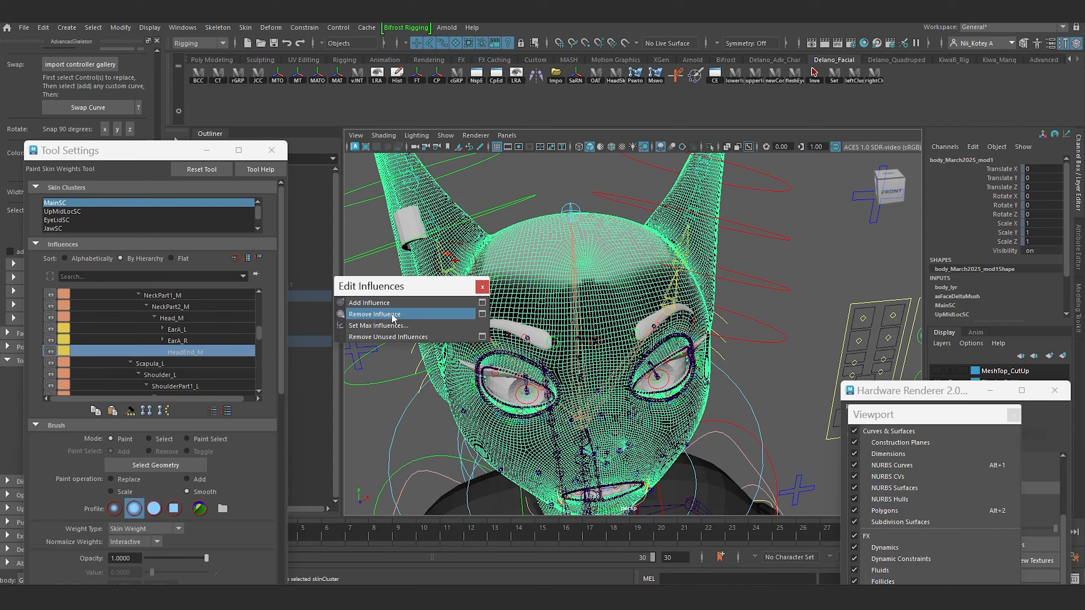
# Remove the HeadEnd_M joint from the skin influences of the body mesh
pyautogui.press('w')
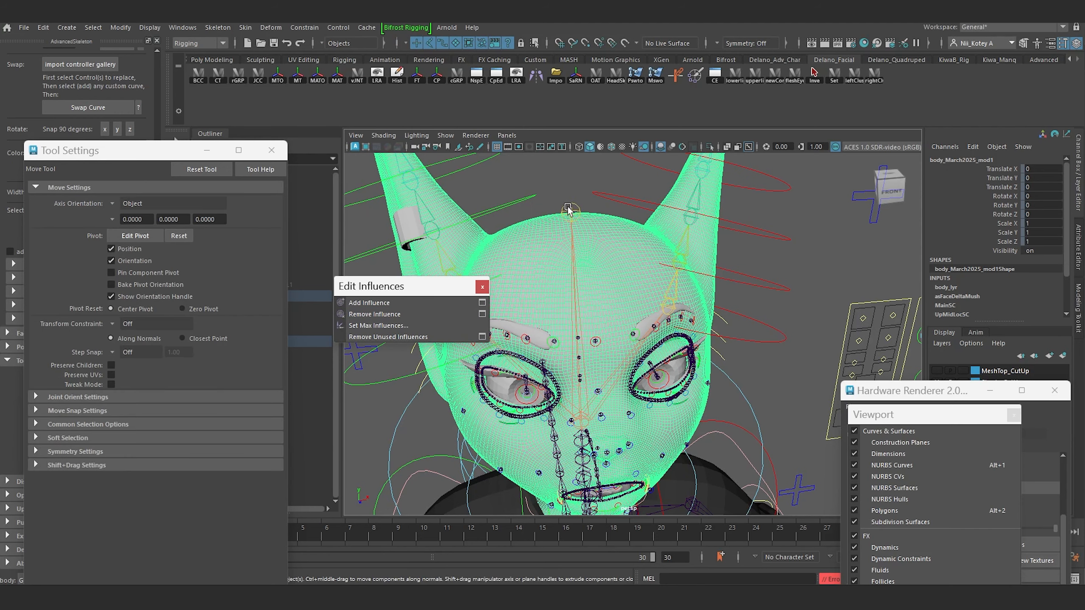
pyautogui.click(567, 210)
pyautogui.keyDown('shift'); pyautogui.click(541, 263); pyautogui.keyUp('shift')
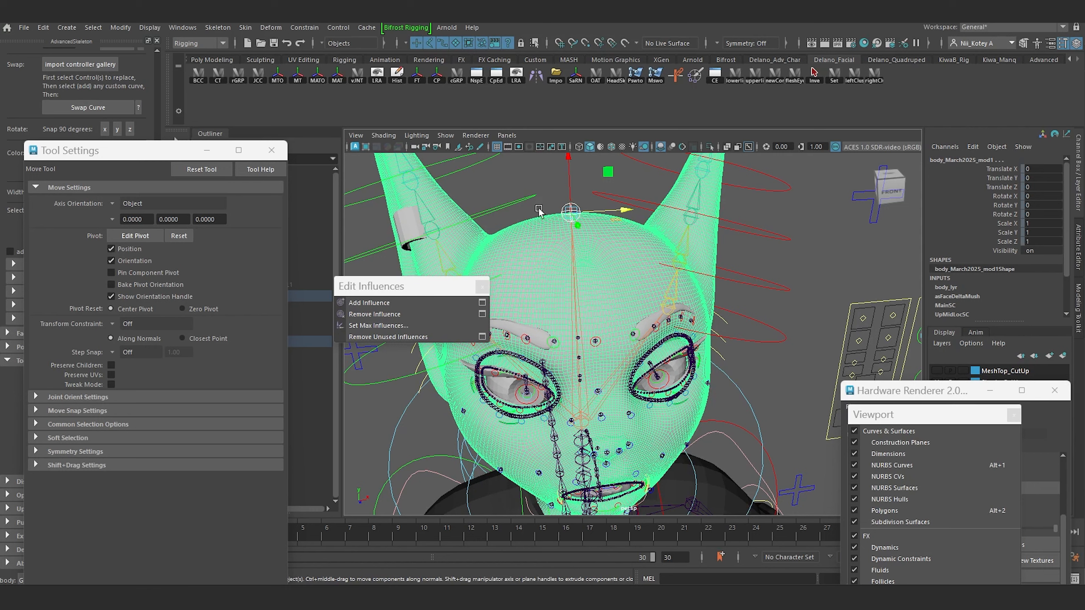
pyautogui.click(397, 318)
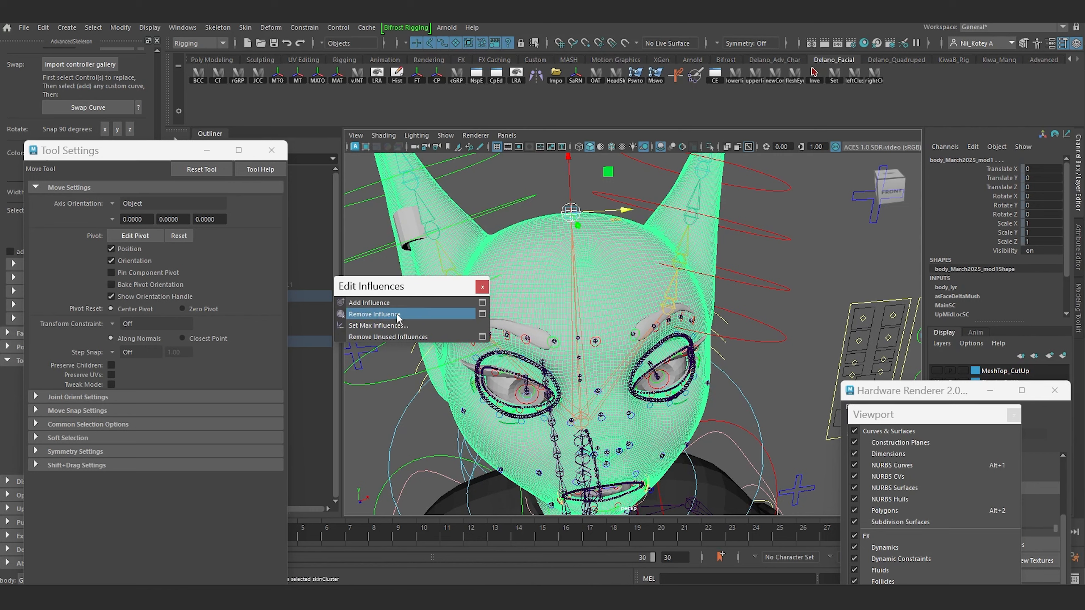
pyautogui.click(418, 314)
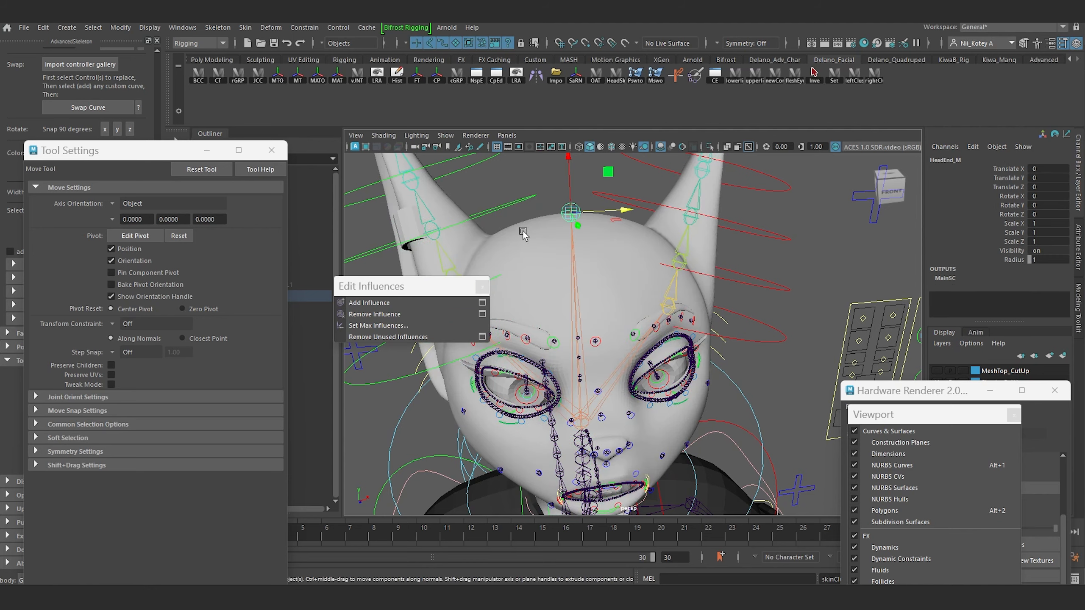
# Check the Head_M influence of the body mesh's MainSC cluster with Paint Skin Weights
pyautogui.click(554, 208)
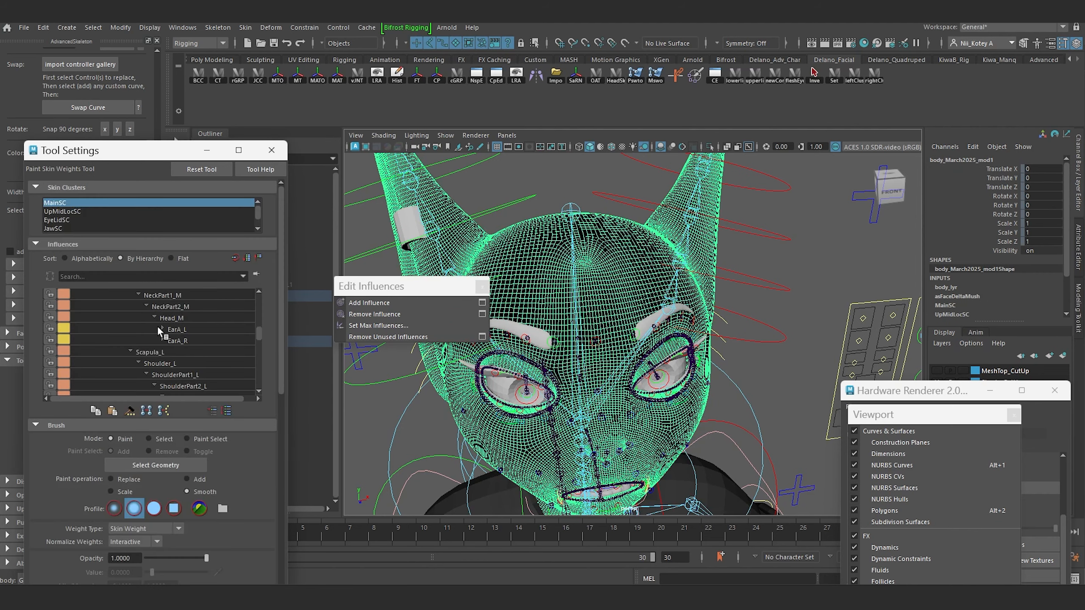
pyautogui.scroll(1, 155, 325)
pyautogui.scroll(5, 137, 312)
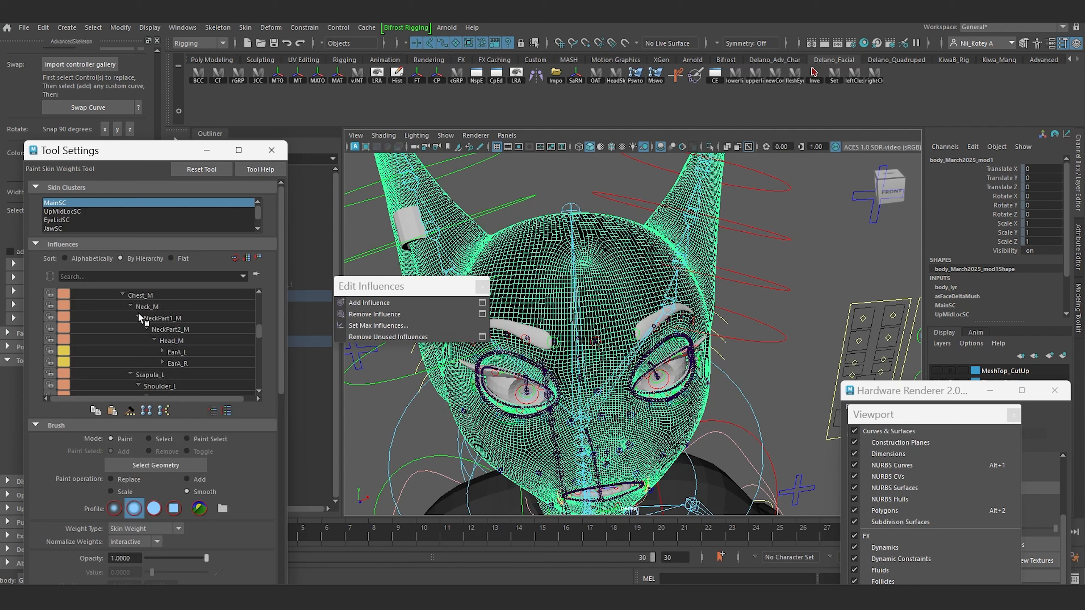
pyautogui.scroll(-4, 161, 351)
pyautogui.click(174, 340)
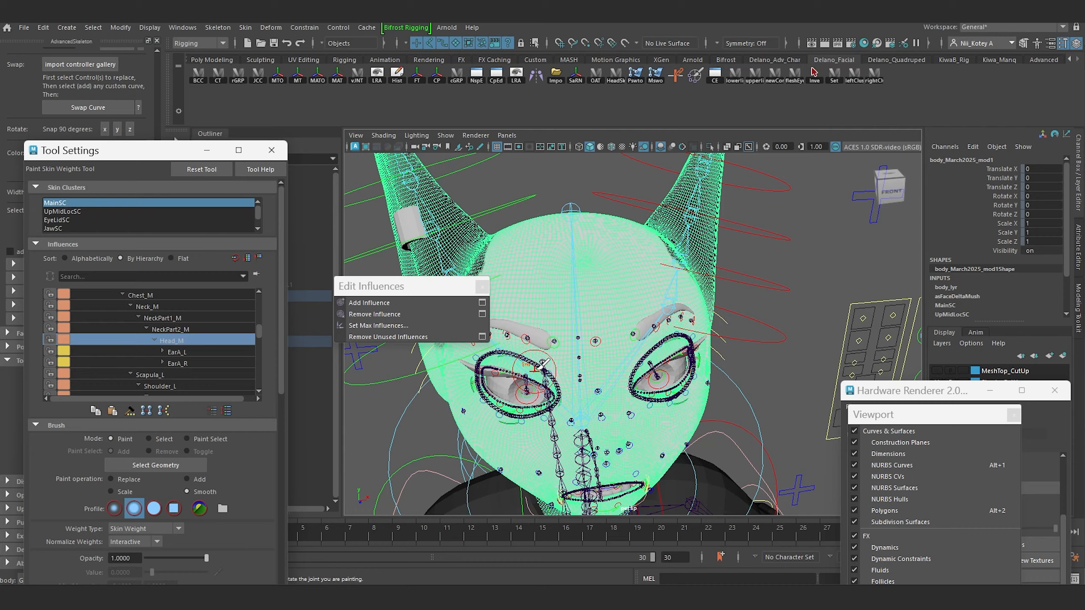
pyautogui.scroll(3, 606, 334)
pyautogui.press('w')
# Check the skin weights of both outer eye meshes and the eyebrow mesh
pyautogui.scroll(3, 556, 343)
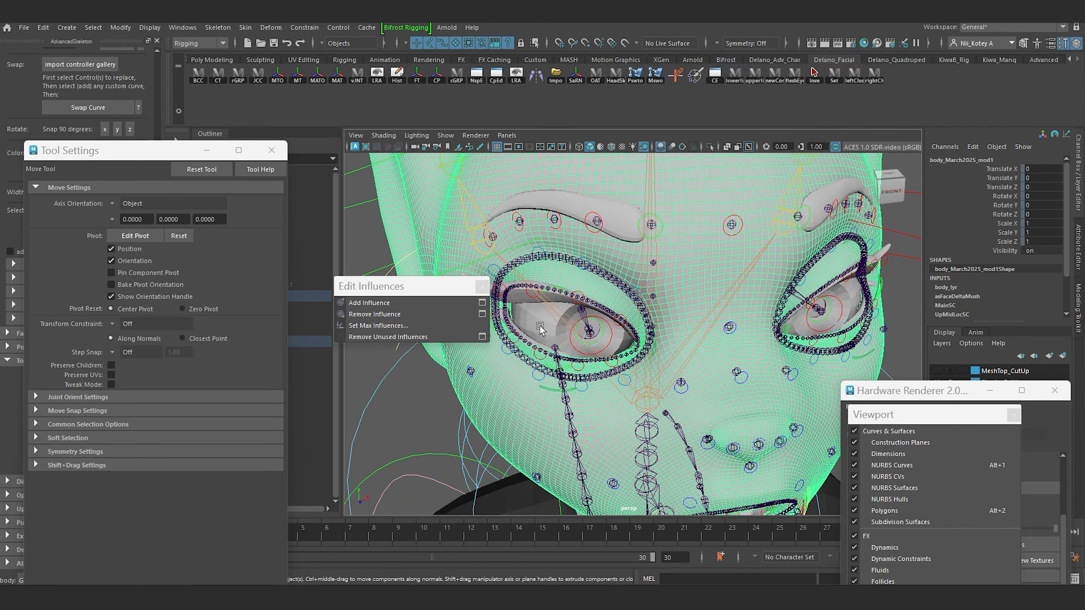
pyautogui.click(540, 327)
pyautogui.keyDown('shift'); pyautogui.click(847, 286); pyautogui.keyUp('shift')
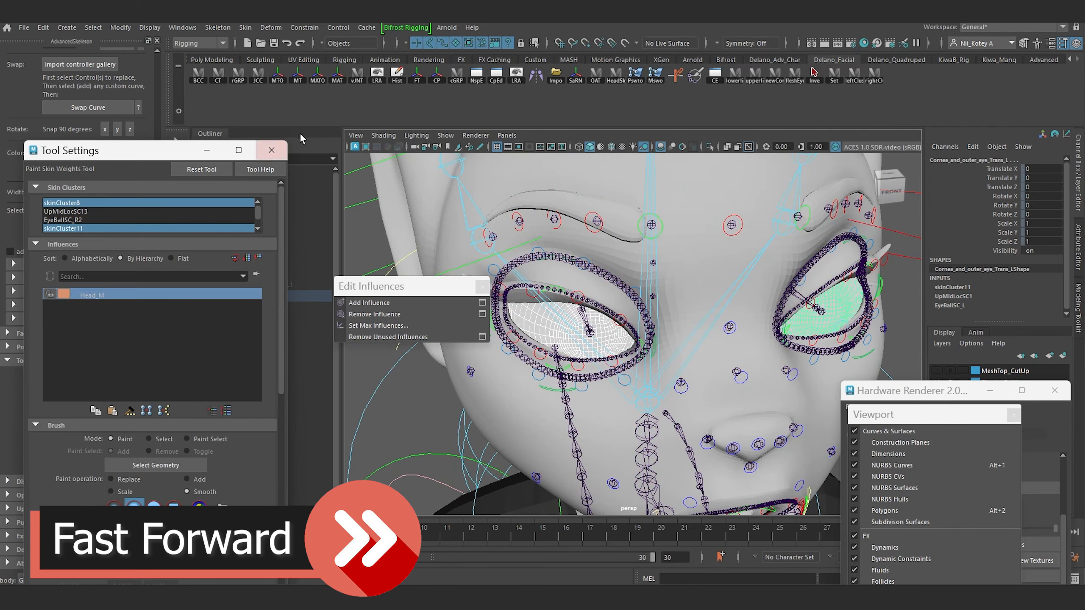
pyautogui.click(272, 150)
pyautogui.press('w')
pyautogui.click(612, 207)
pyautogui.click(635, 74)
pyautogui.press('w')
# Check the skin weights of the upper teeth mesh inside the mouth
pyautogui.keyDown('alt'); pyautogui.moveTo(641, 428); pyautogui.dragTo(666, 265, button='middle'); pyautogui.keyUp('alt')
pyautogui.click(719, 278)
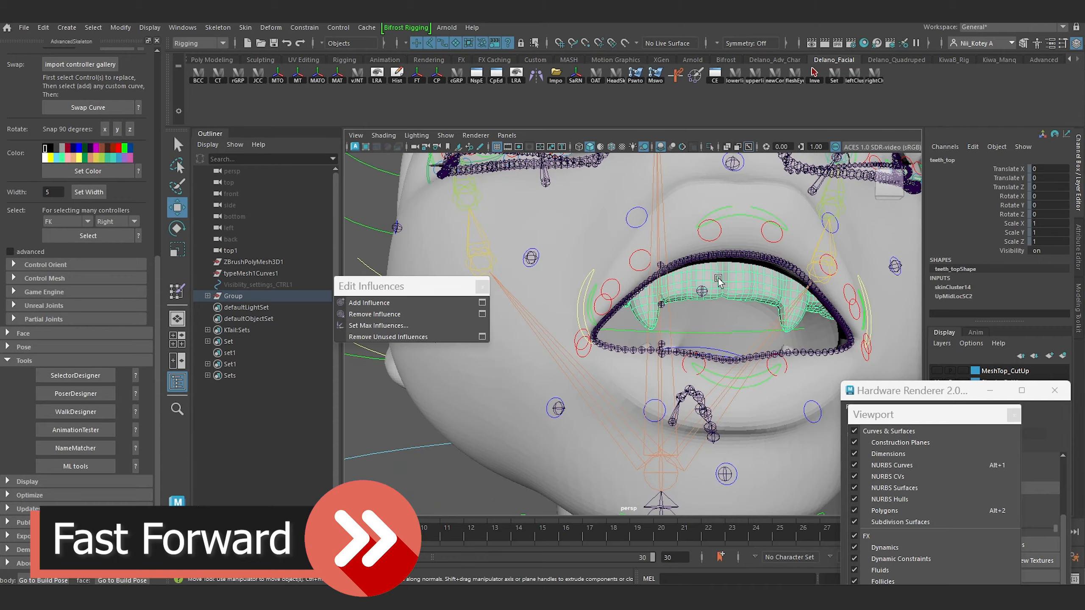
pyautogui.click(635, 75)
pyautogui.click(277, 151)
pyautogui.press('w')
# Check the skin weights of the tongue mesh and return to the Move tool
pyautogui.keyDown('alt'); pyautogui.moveTo(598, 342); pyautogui.dragTo(531, 350); pyautogui.keyUp('alt')
pyautogui.click(628, 338)
pyautogui.click(636, 74)
pyautogui.click(277, 151)
pyautogui.scroll(-5, 641, 334)
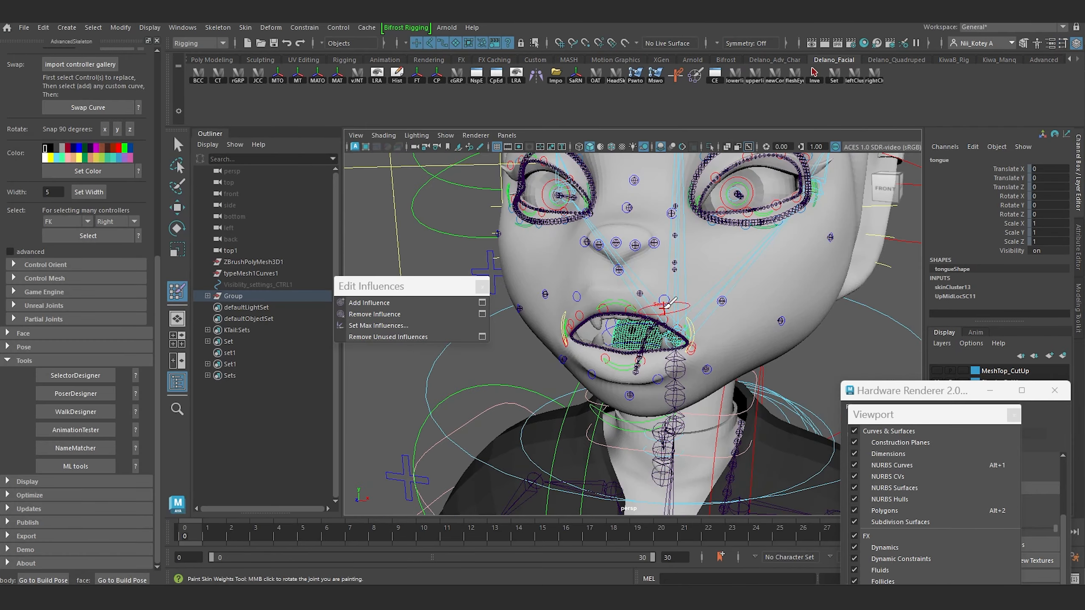
pyautogui.moveTo(675, 306)
pyautogui.keyDown('alt'); pyautogui.mouseDown()
pyautogui.moveTo(646, 346)
pyautogui.moveTo(624, 338)
pyautogui.mouseUp(); pyautogui.keyUp('alt')
pyautogui.press('w')
# Start Paint Skin Weights on the body mesh and show the lowerFaceJoint_M influence of the UpMidLocSC cluster
pyautogui.scroll(-6, 657, 335)
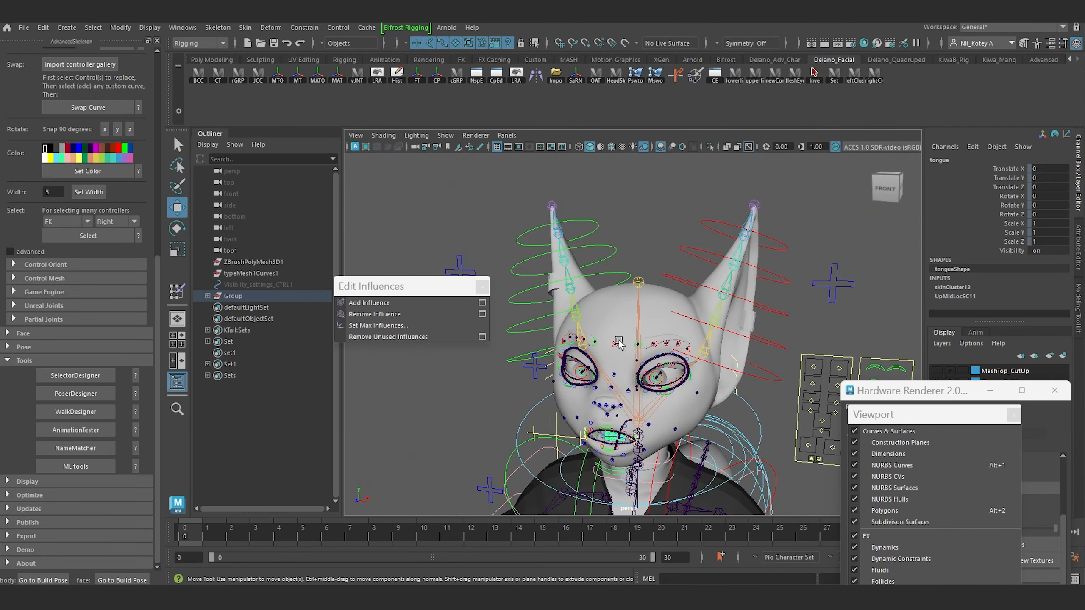
pyautogui.scroll(5, 623, 337)
pyautogui.click(616, 281)
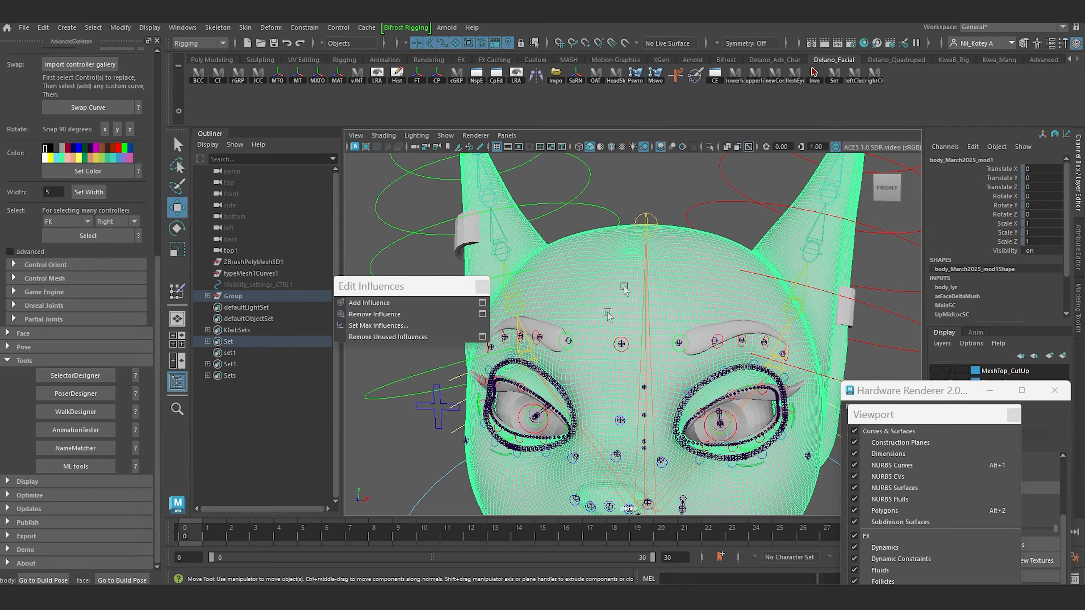
pyautogui.scroll(-6, 624, 286)
pyautogui.scroll(4, 671, 252)
pyautogui.keyDown('alt'); pyautogui.moveTo(671, 256); pyautogui.dragTo(637, 268); pyautogui.keyUp('alt')
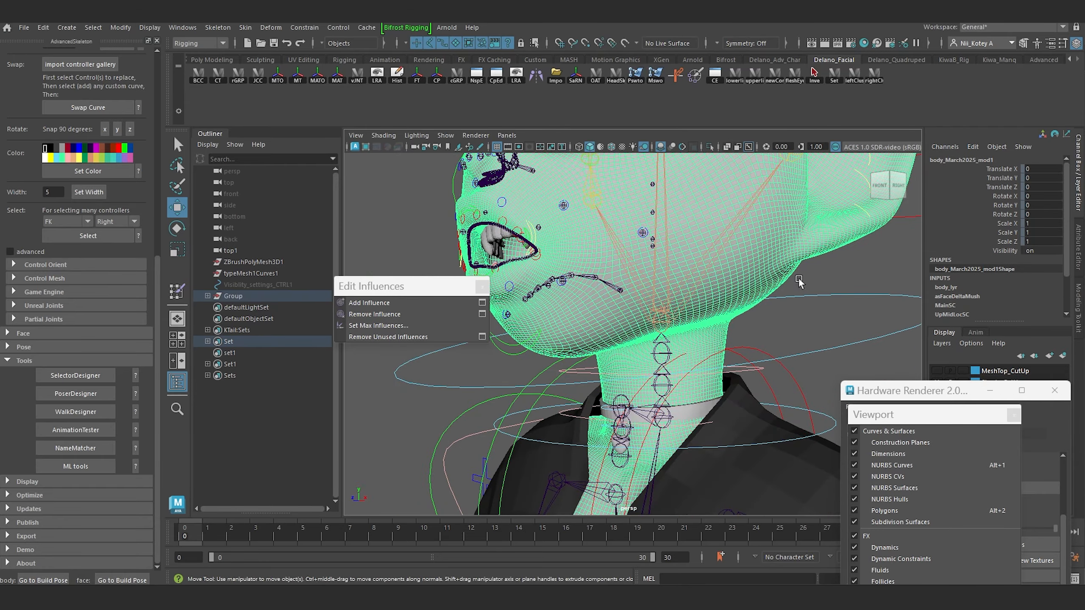
pyautogui.click(842, 273)
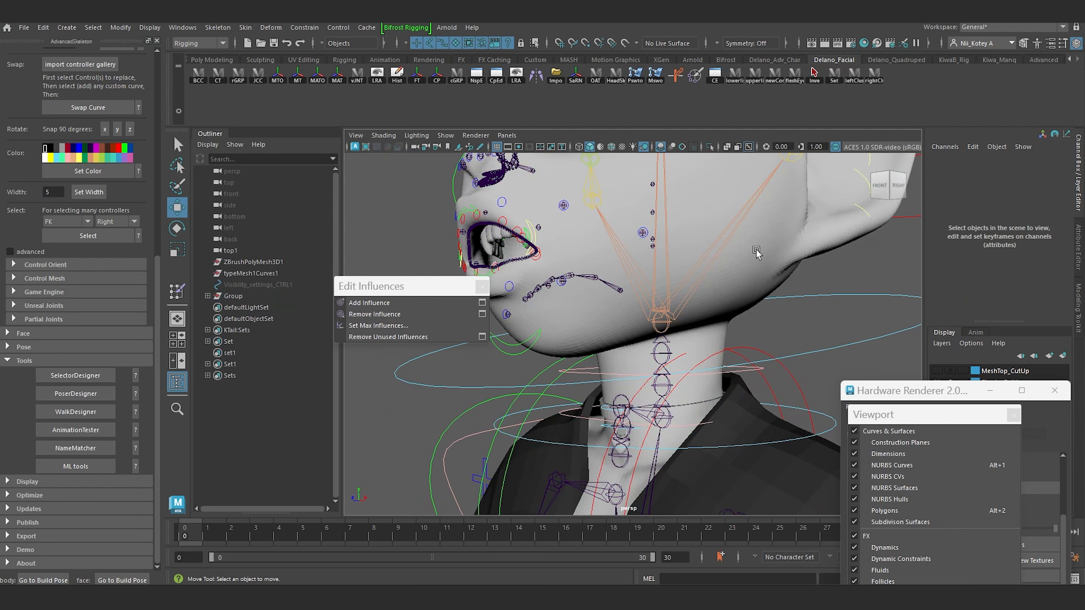
pyautogui.click(744, 274)
pyautogui.click(634, 78)
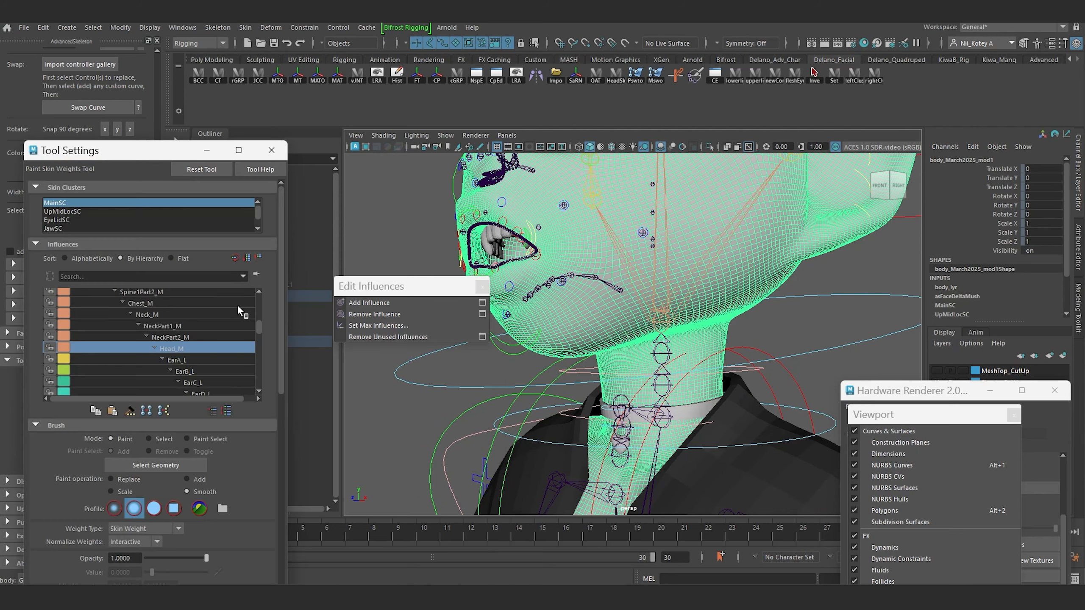
pyautogui.click(75, 211)
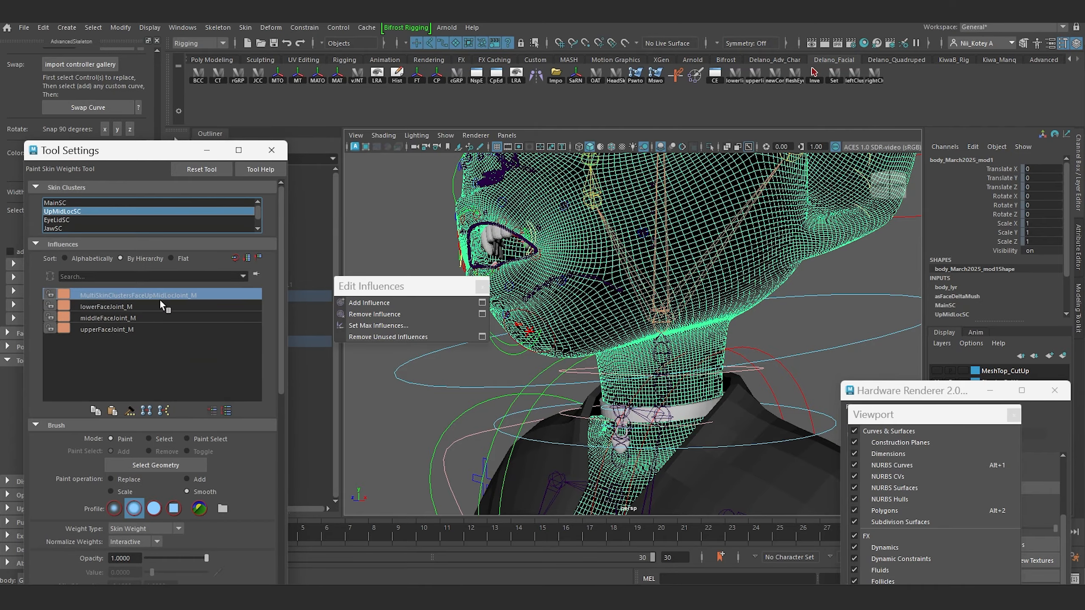
pyautogui.click(99, 307)
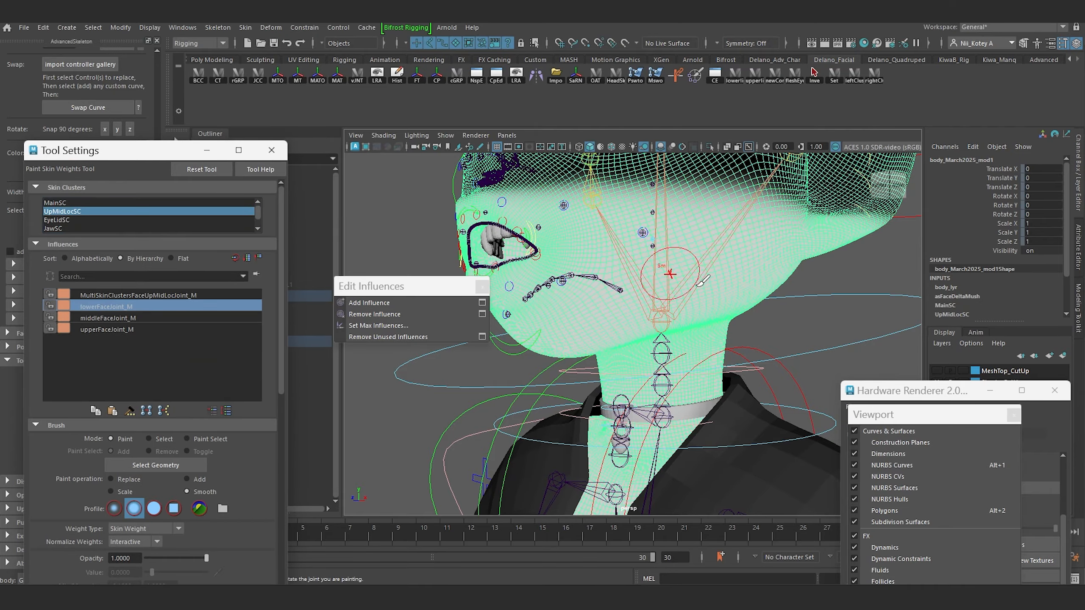
# Isolate the body mesh in the viewport and examine the lowerFaceJoint_M weights from the head down to the legs
pyautogui.keyDown('alt'); pyautogui.moveTo(717, 333); pyautogui.dragTo(701, 337); pyautogui.keyUp('alt')
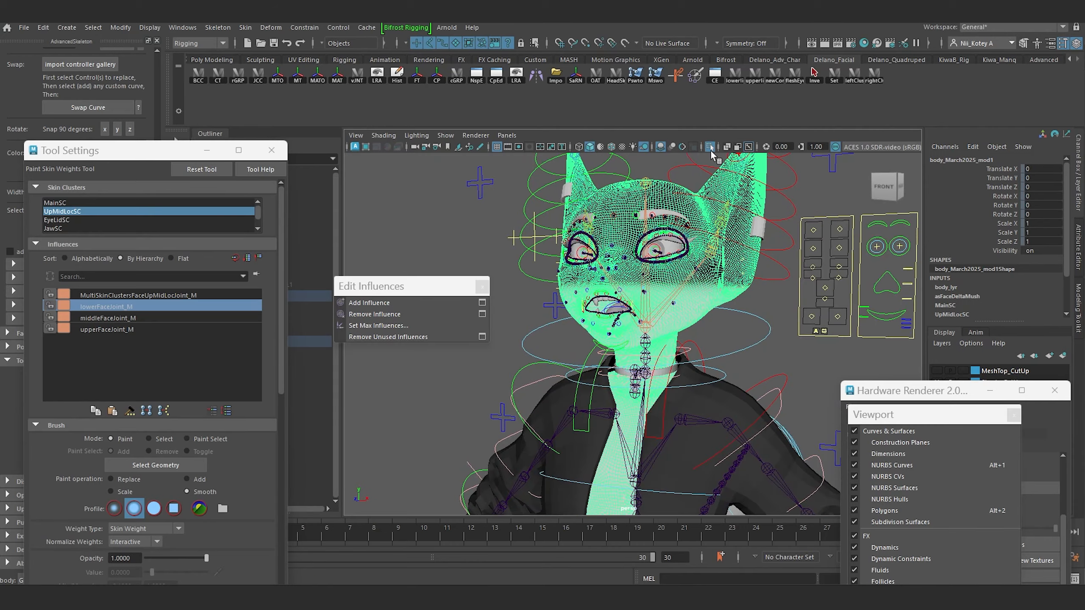
pyautogui.click(709, 147)
pyautogui.scroll(5, 637, 359)
pyautogui.keyDown('alt'); pyautogui.moveTo(691, 278); pyautogui.dragTo(666, 295); pyautogui.keyUp('alt')
pyautogui.scroll(-5, 661, 345)
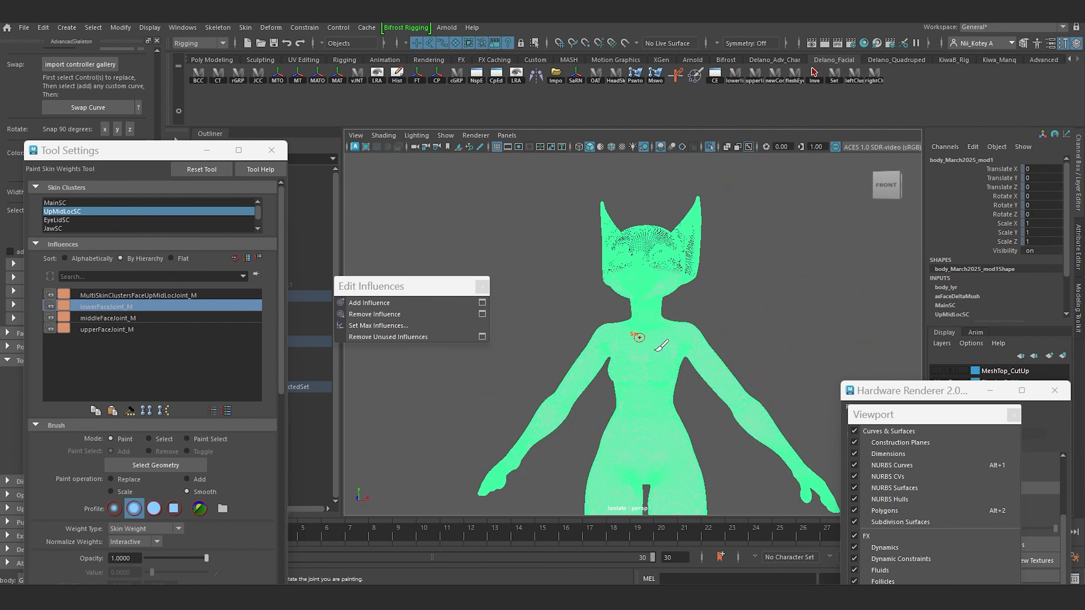
pyautogui.scroll(-5, 660, 347)
pyautogui.keyDown('alt'); pyautogui.moveTo(659, 361); pyautogui.dragTo(681, 238, button='middle'); pyautogui.keyUp('alt')
pyautogui.scroll(10, 662, 285)
pyautogui.keyDown('alt'); pyautogui.moveTo(660, 289); pyautogui.dragTo(590, 156, button='middle'); pyautogui.keyUp('alt')
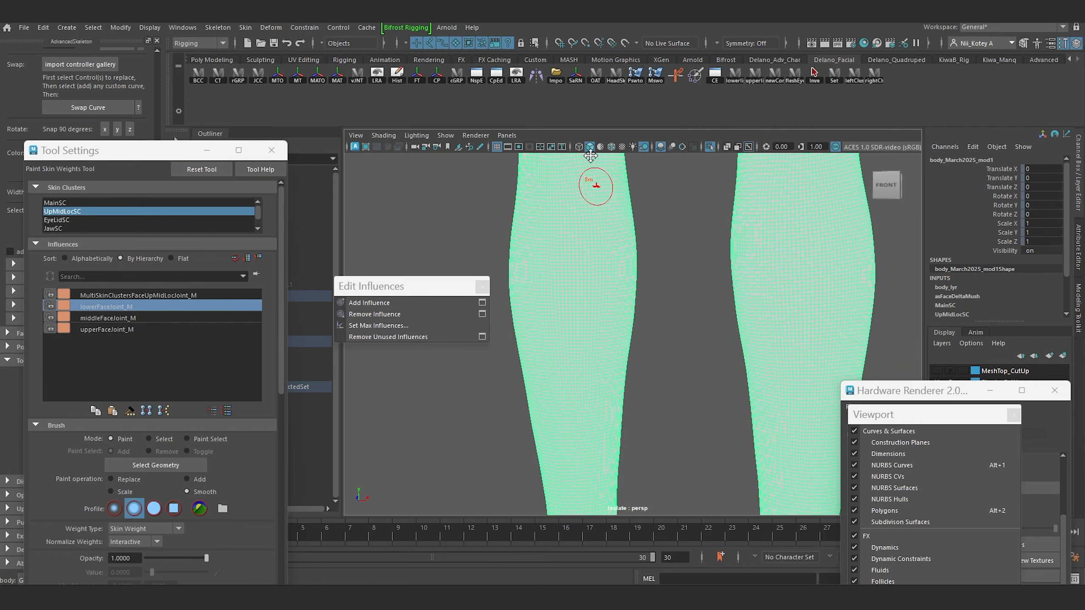
# Examine the lowerFaceJoint_M weights on the isolated body mesh from the legs back up to the shoulders and neck
pyautogui.scroll(-10, 630, 269)
pyautogui.keyDown('alt'); pyautogui.moveTo(624, 216); pyautogui.dragTo(629, 492, button='middle'); pyautogui.keyUp('alt')
pyautogui.scroll(4, 632, 315)
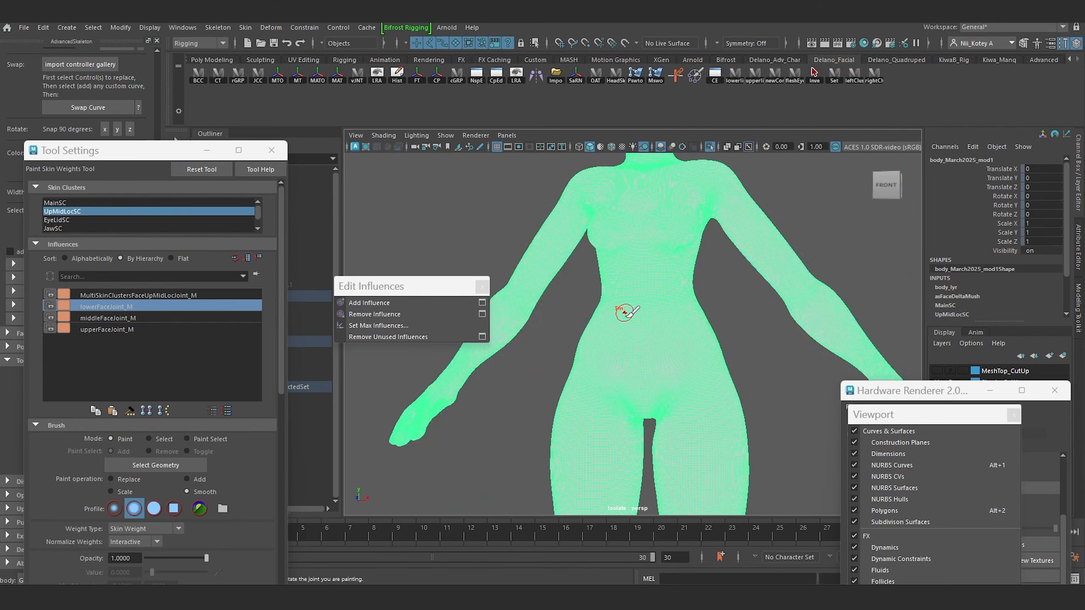
pyautogui.keyDown('alt'); pyautogui.moveTo(625, 313); pyautogui.dragTo(604, 252); pyautogui.keyUp('alt')
pyautogui.keyDown('alt'); pyautogui.moveTo(603, 252); pyautogui.dragTo(600, 407, button='middle'); pyautogui.keyUp('alt')
pyautogui.scroll(5, 620, 376)
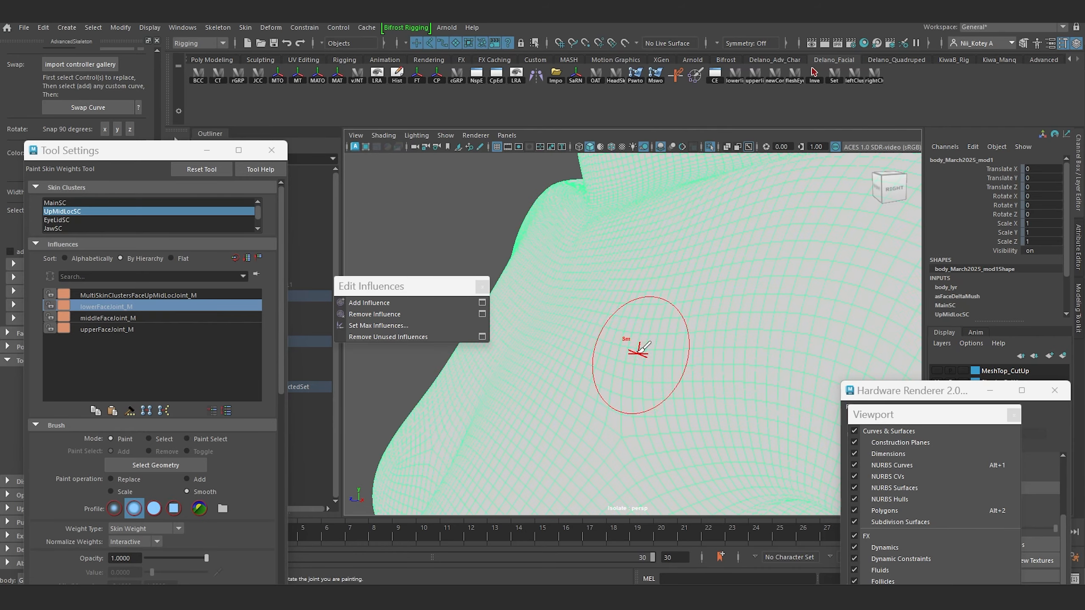
pyautogui.keyDown('alt'); pyautogui.moveTo(640, 352); pyautogui.dragTo(651, 340); pyautogui.keyUp('alt')
pyautogui.scroll(-8, 653, 329)
pyautogui.keyDown('alt'); pyautogui.moveTo(657, 308); pyautogui.dragTo(625, 348, button='middle'); pyautogui.keyUp('alt')
pyautogui.scroll(7, 626, 348)
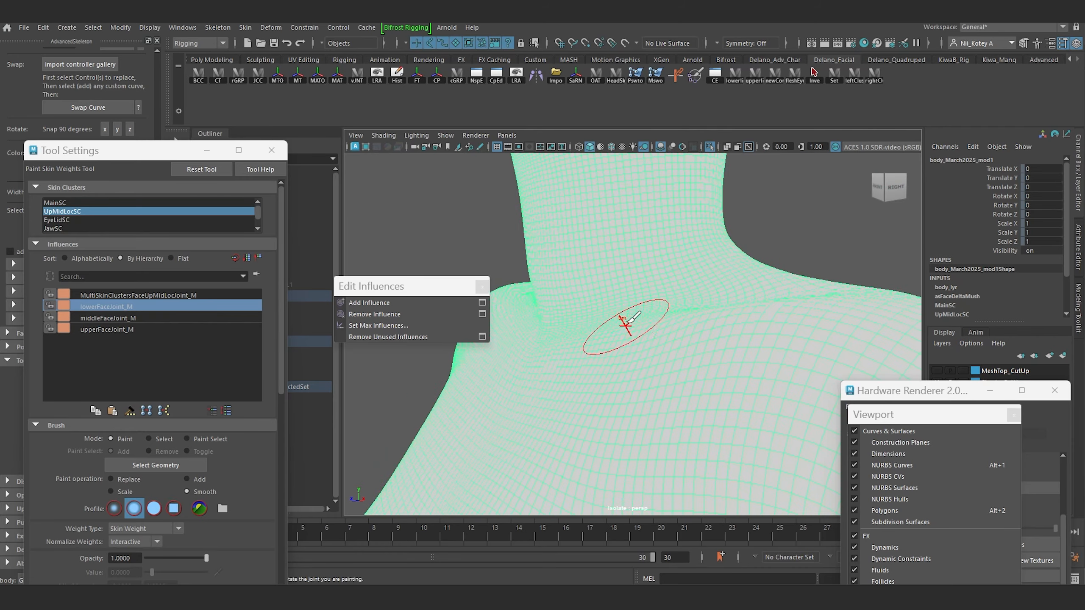
# Leave weight painting and select a full loop of faces around the middle of the neck on the body mesh
pyautogui.press('w')
pyautogui.scroll(-5, 649, 332)
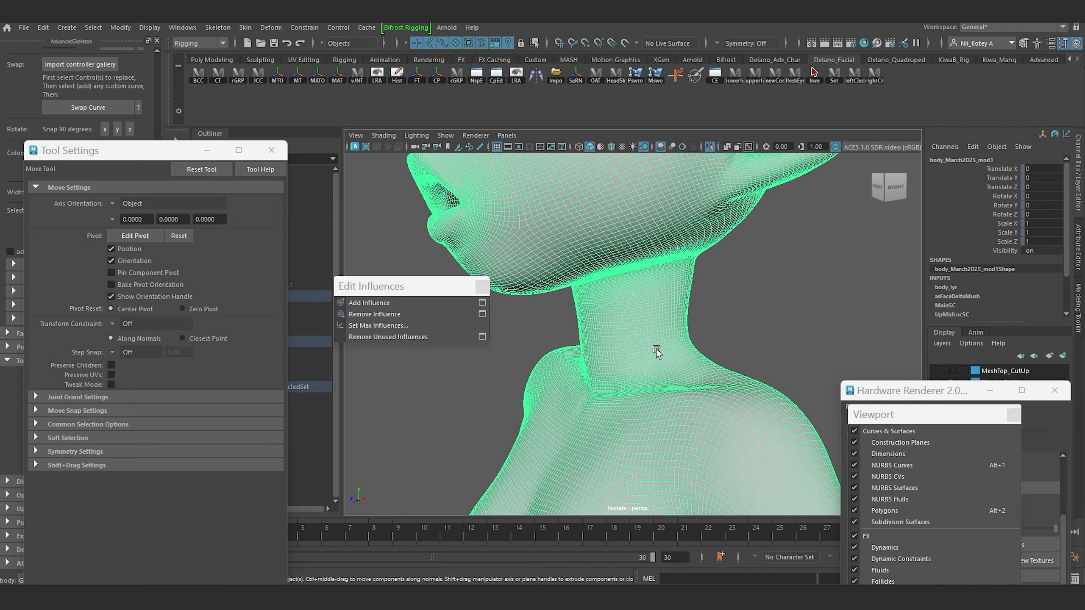
pyautogui.scroll(-3, 657, 348)
pyautogui.scroll(7, 667, 325)
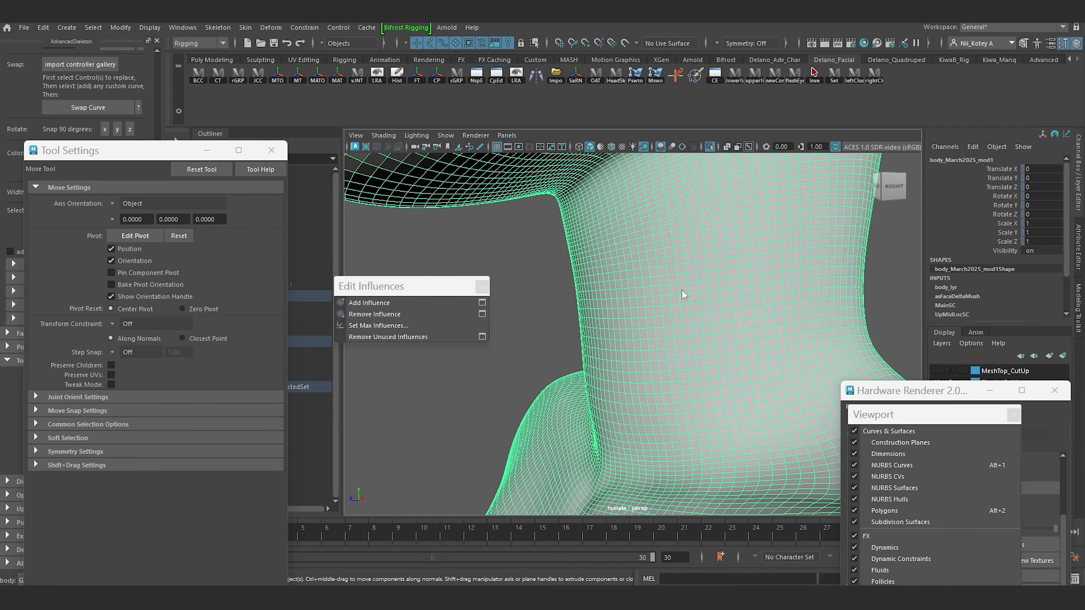
pyautogui.moveTo(682, 291); pyautogui.dragTo(684, 296, button='right')
pyautogui.click(709, 296)
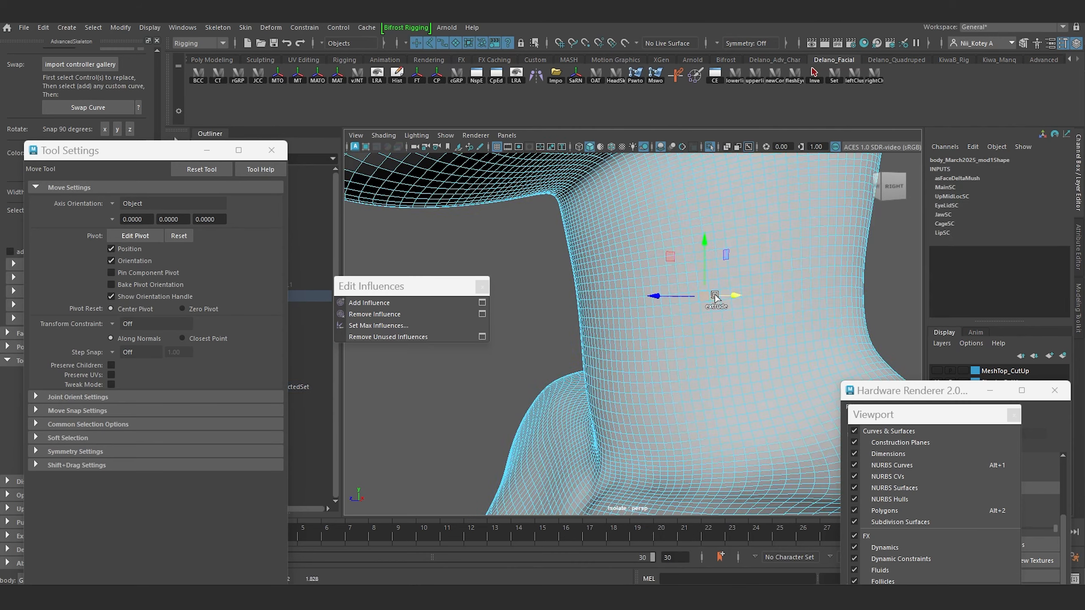
pyautogui.press('q')
pyautogui.doubleClick(715, 296)
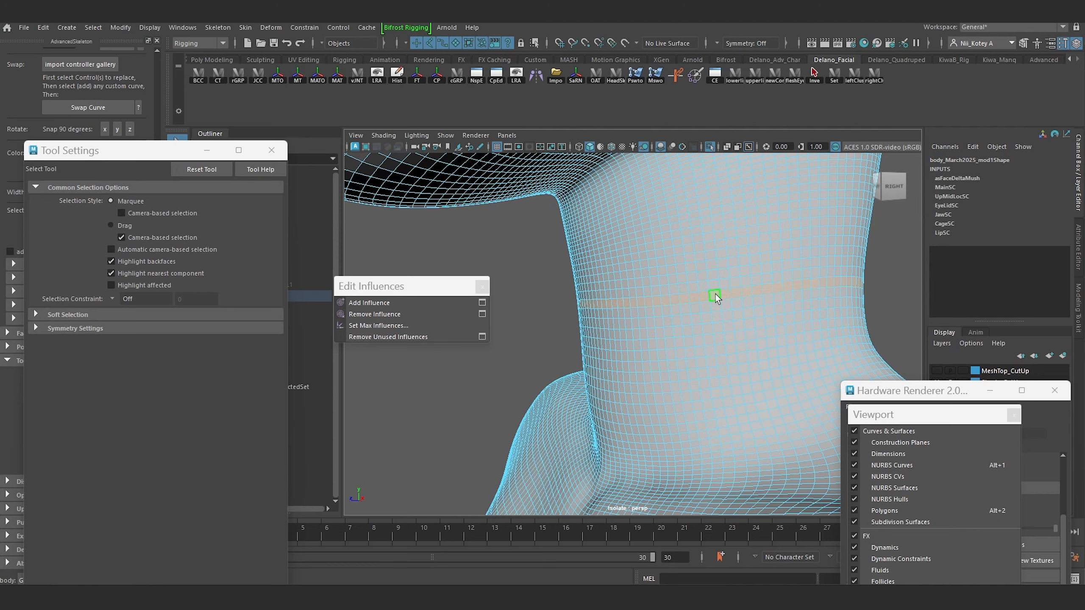
# Extend the face selection from the neck loop to the whole neck and body below the jaw line
pyautogui.scroll(-6, 715, 295)
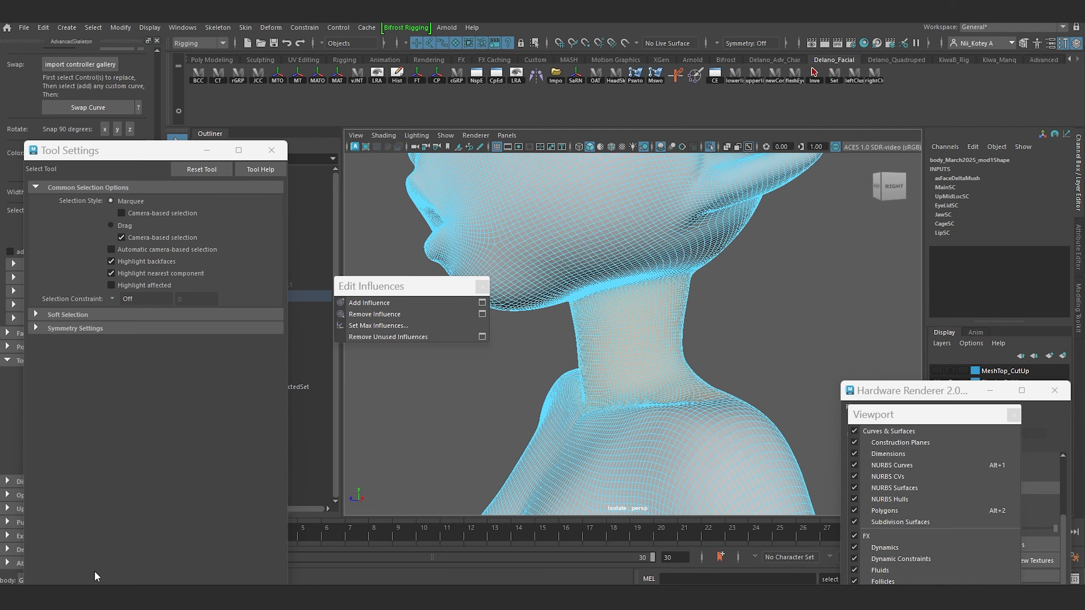
pyautogui.scroll(3, 619, 368)
pyautogui.keyDown('alt'); pyautogui.moveTo(619, 367); pyautogui.dragTo(598, 316); pyautogui.keyUp('alt')
pyautogui.keyDown('alt'); pyautogui.moveTo(598, 316); pyautogui.dragTo(630, 413, button='middle'); pyautogui.keyUp('alt')
pyautogui.scroll(3, 630, 413)
pyautogui.keyDown('alt'); pyautogui.moveTo(630, 413); pyautogui.dragTo(623, 431); pyautogui.keyUp('alt')
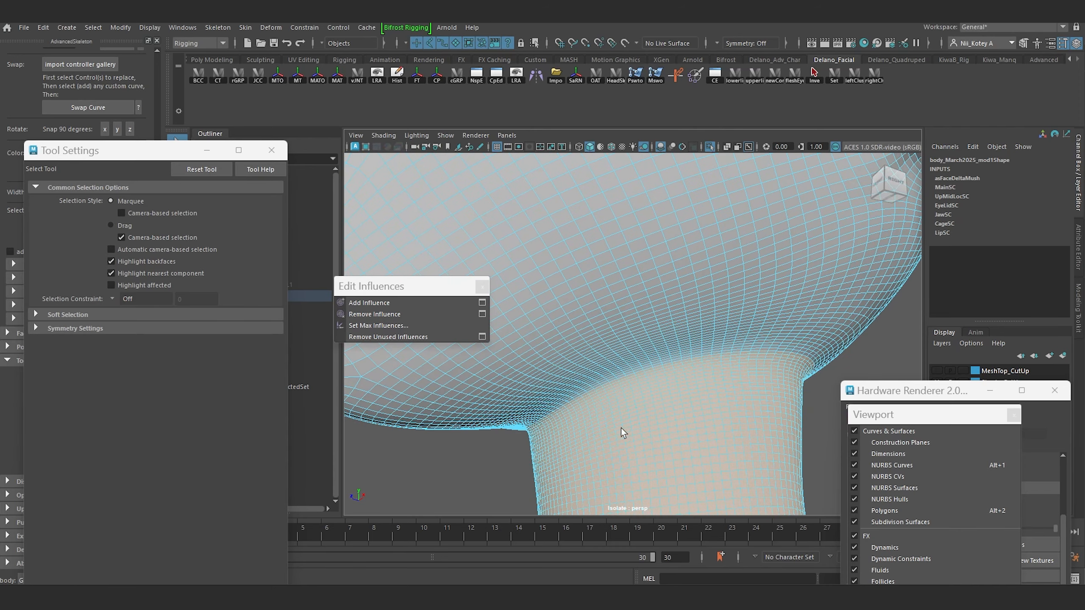
pyautogui.scroll(-10, 675, 418)
pyautogui.keyDown('alt'); pyautogui.moveTo(661, 422); pyautogui.dragTo(656, 309, button='middle'); pyautogui.keyUp('alt')
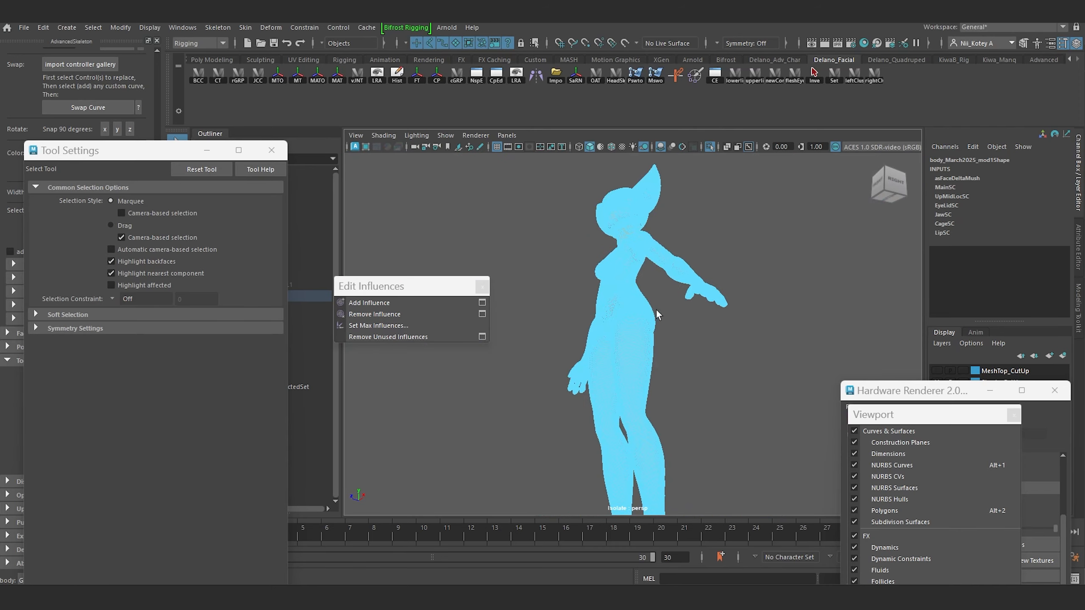
pyautogui.keyDown('alt'); pyautogui.moveTo(647, 327); pyautogui.dragTo(767, 498); pyautogui.keyUp('alt')
pyautogui.scroll(-3, 660, 343)
pyautogui.scroll(10, 643, 306)
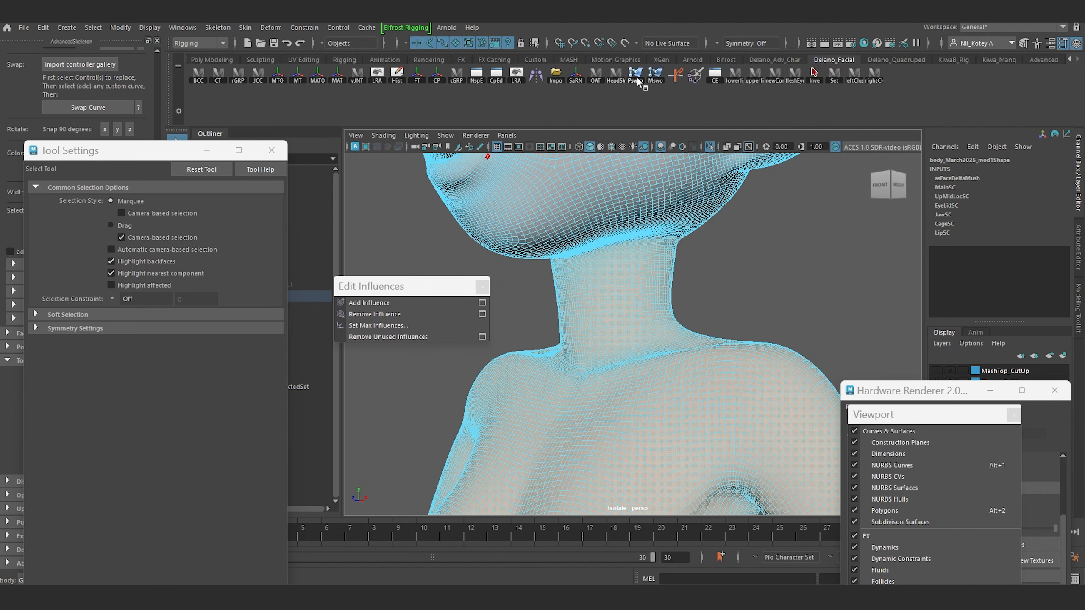
# Flood the lowerFaceJoint_M weights of the selected neck and body faces with value 0 using the Replace operation
pyautogui.click(637, 77)
pyautogui.click(113, 306)
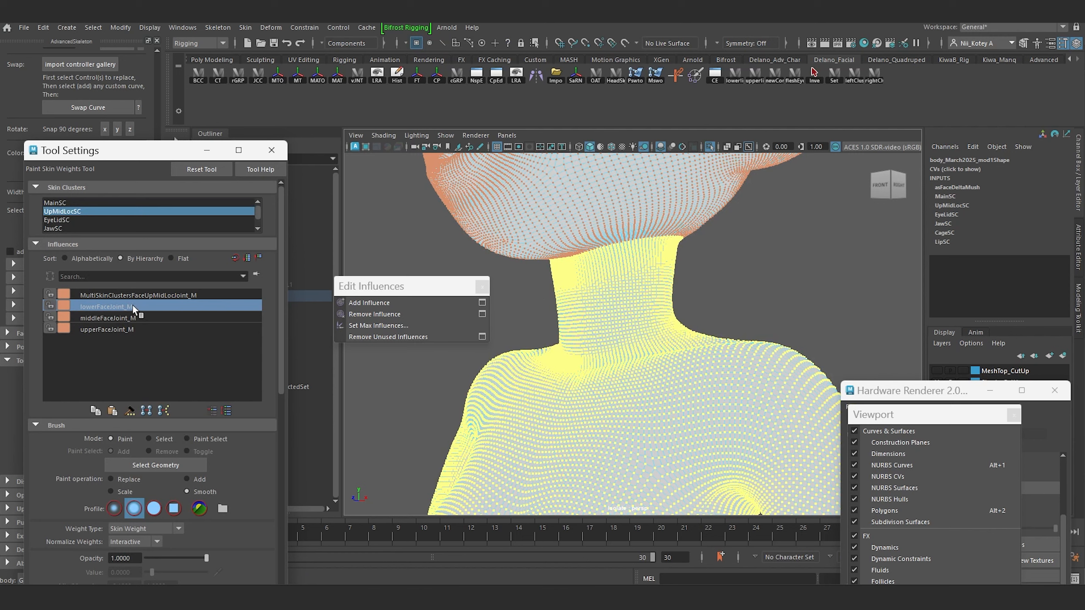
pyautogui.click(137, 479)
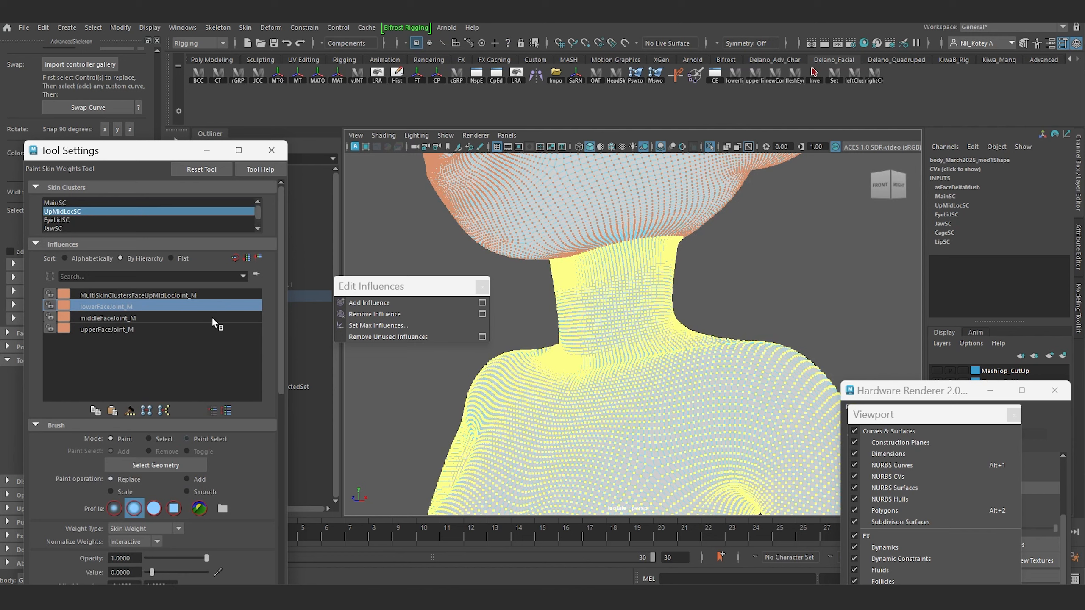
pyautogui.moveTo(196, 152); pyautogui.dragTo(236, 48)
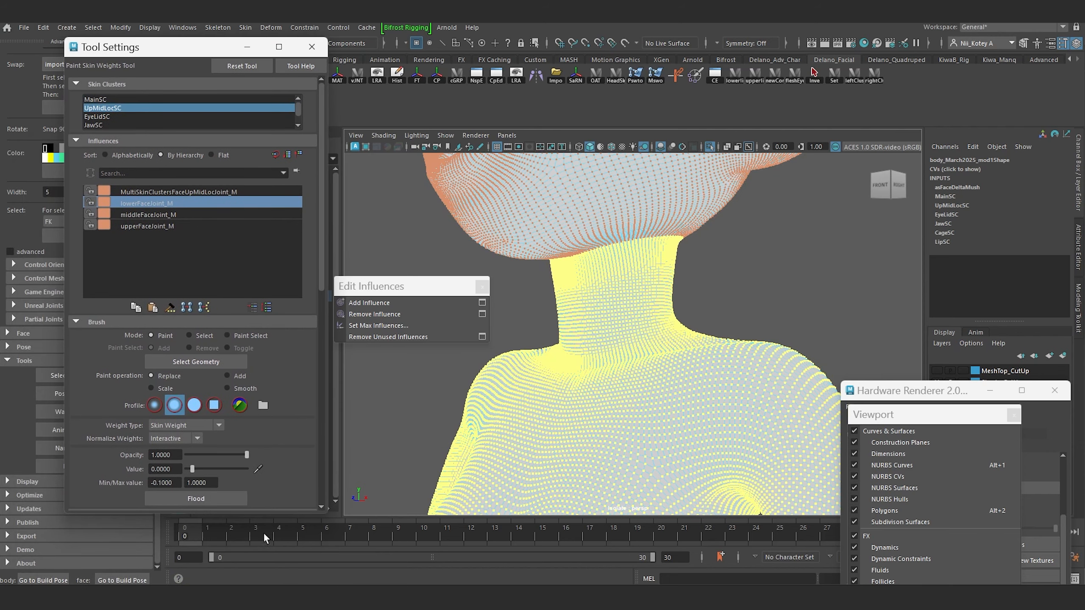
pyautogui.click(222, 499)
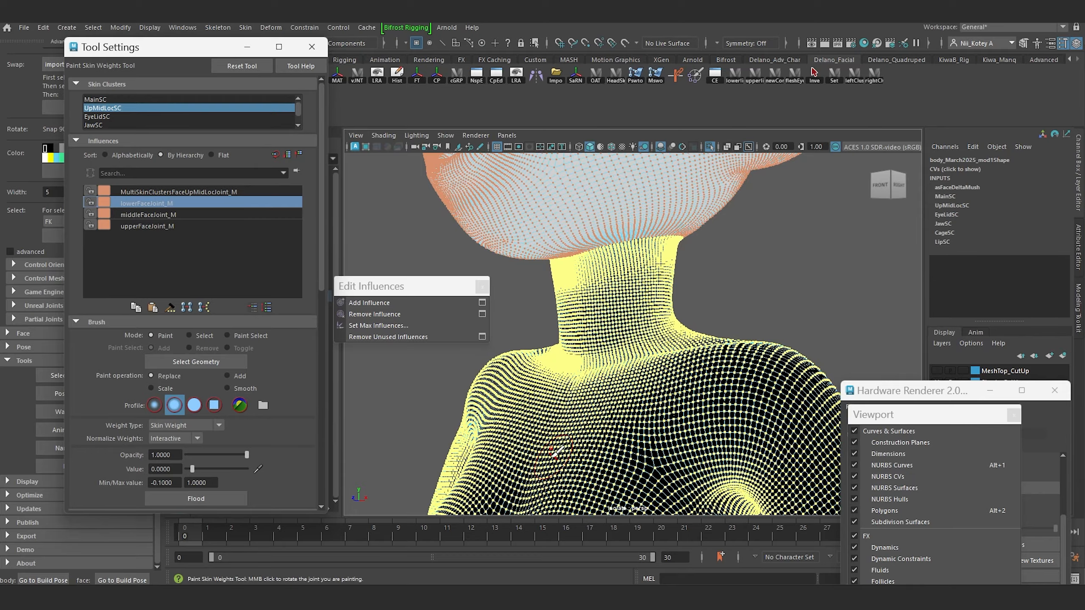
pyautogui.scroll(-3, 555, 309)
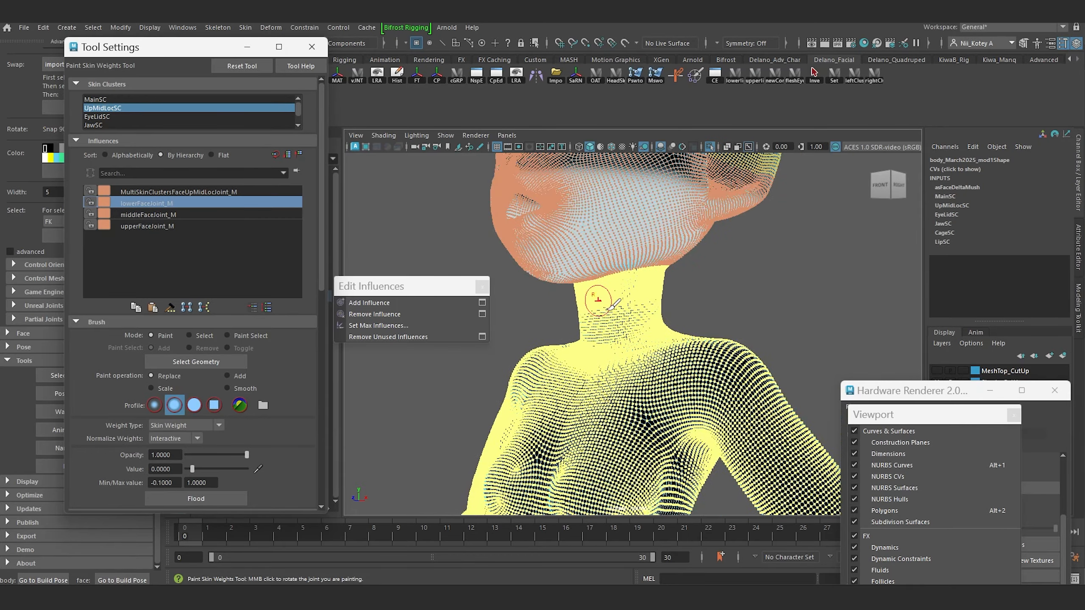
pyautogui.scroll(5, 600, 298)
pyautogui.keyDown('alt'); pyautogui.moveTo(603, 257); pyautogui.dragTo(584, 248); pyautogui.keyUp('alt')
pyautogui.keyDown('alt'); pyautogui.moveTo(584, 248); pyautogui.dragTo(667, 328, button='middle'); pyautogui.keyUp('alt')
# Return to the Move tool in object mode and turn off isolation of the body mesh
pyautogui.press('w')
pyautogui.scroll(-5, 665, 317)
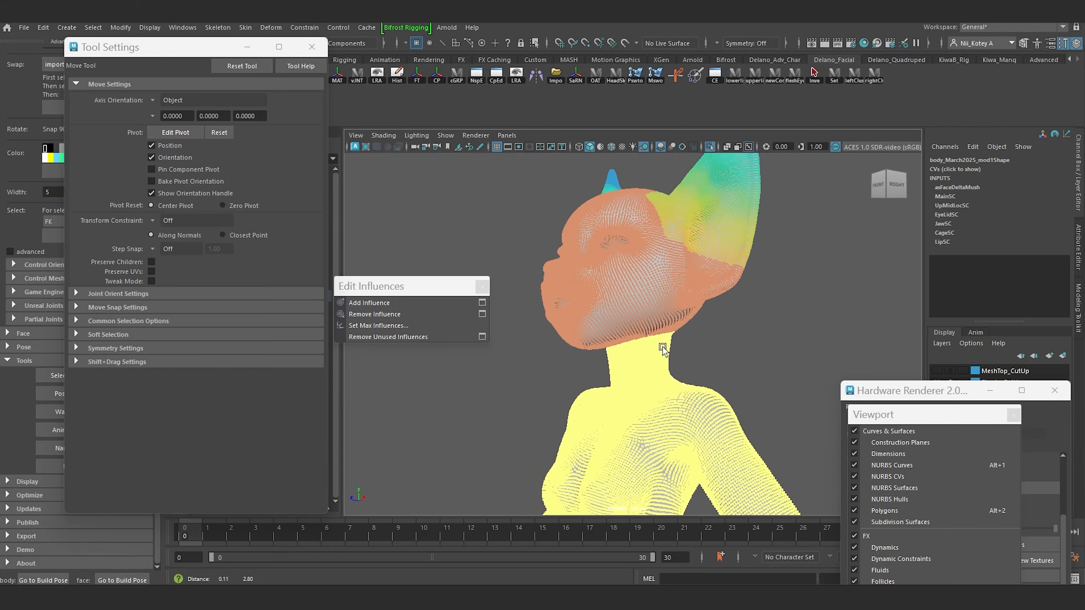
pyautogui.moveTo(651, 286); pyautogui.dragTo(707, 244, button='right')
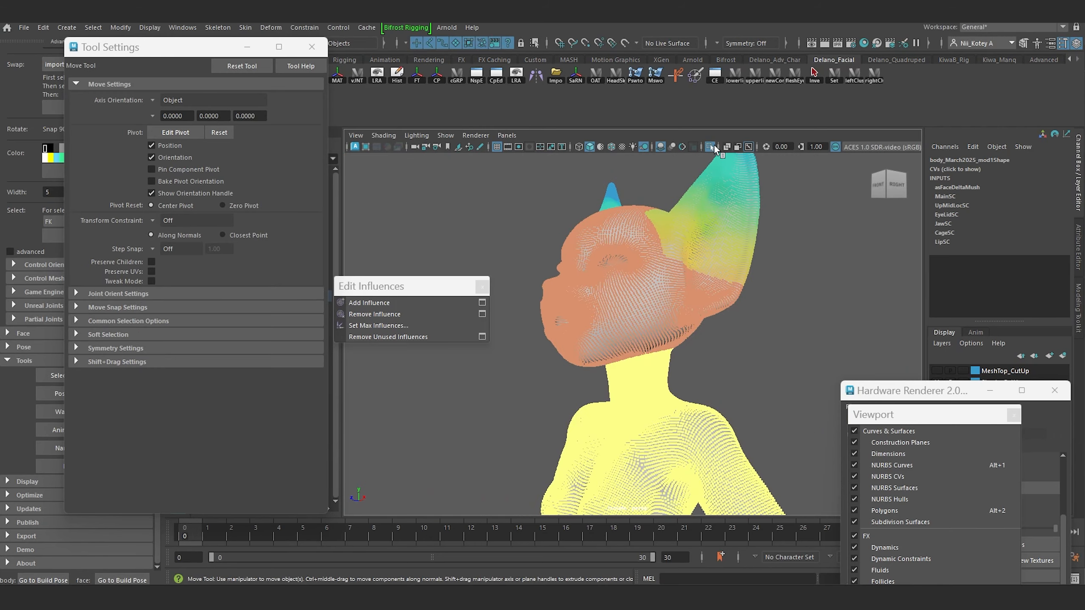
pyautogui.click(710, 146)
# Test the lowerFace_M control with a small rotation and undo it
pyautogui.scroll(5, 694, 222)
pyautogui.keyDown('alt'); pyautogui.moveTo(695, 259); pyautogui.dragTo(654, 261); pyautogui.keyUp('alt')
pyautogui.click(772, 259)
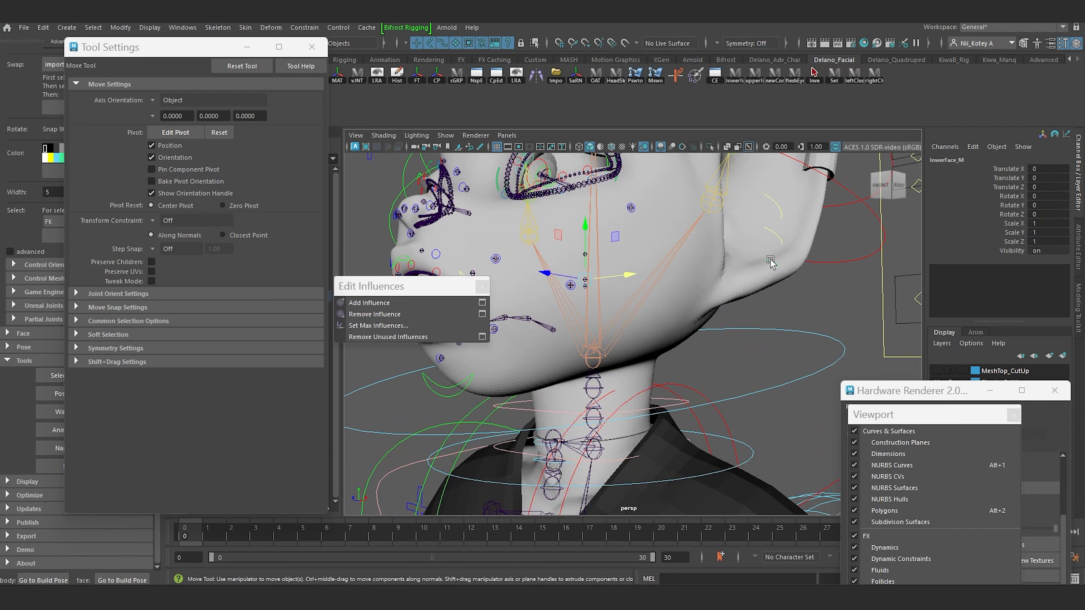
pyautogui.scroll(-5, 770, 263)
pyautogui.keyDown('alt'); pyautogui.moveTo(765, 272); pyautogui.dragTo(785, 266, button='middle'); pyautogui.keyUp('alt')
pyautogui.scroll(3, 665, 295)
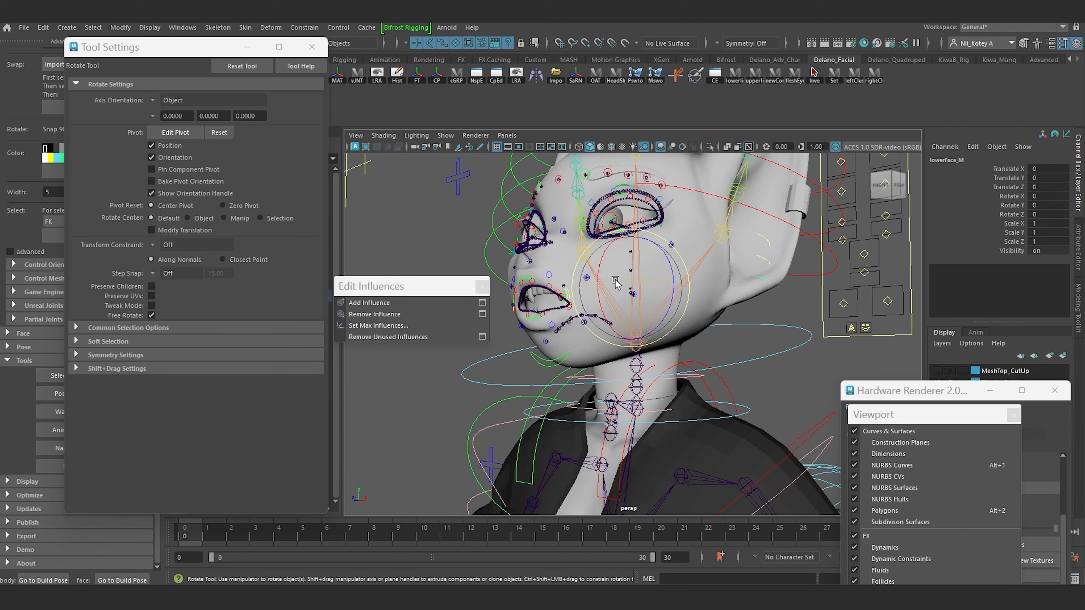
pyautogui.press('e')
pyautogui.moveTo(604, 294); pyautogui.dragTo(605, 301)
pyautogui.hotkey('ctrl', 'z')
# Test the upperFace_M control by moving it upward and undo the move
pyautogui.keyDown('alt'); pyautogui.moveTo(693, 286); pyautogui.dragTo(674, 317, button='middle'); pyautogui.keyUp('alt')
pyautogui.click(694, 305)
pyautogui.press('w')
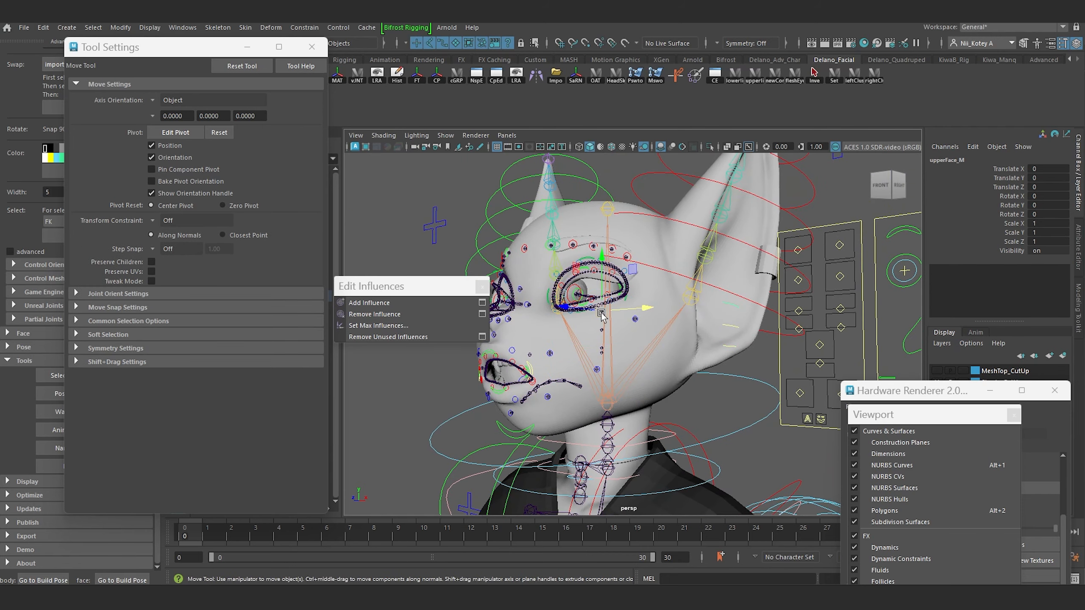
pyautogui.moveTo(601, 315); pyautogui.dragTo(608, 291)
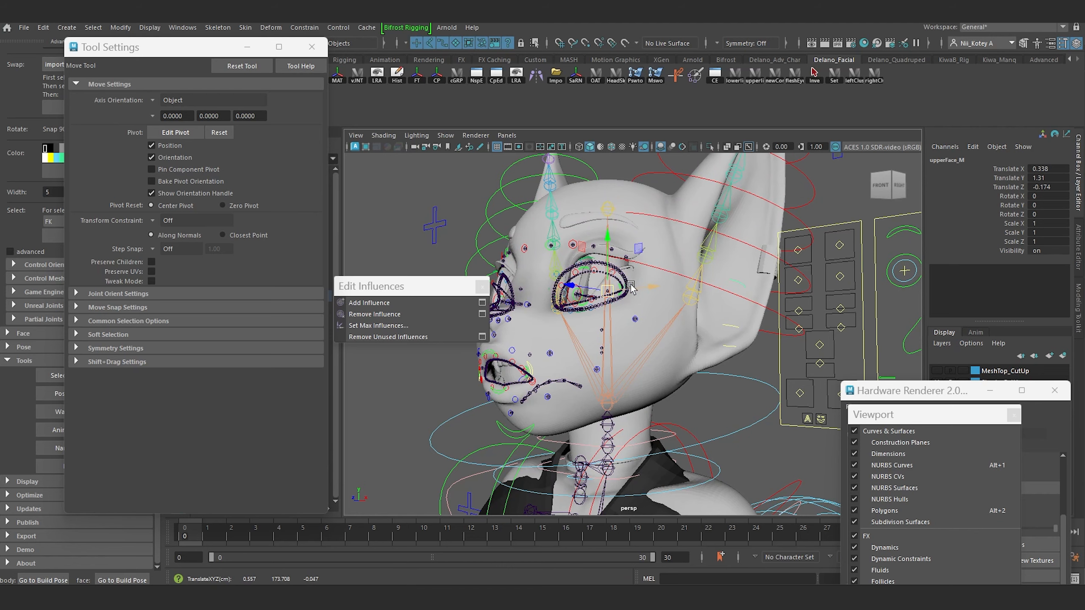
pyautogui.hotkey('ctrl', 'z')
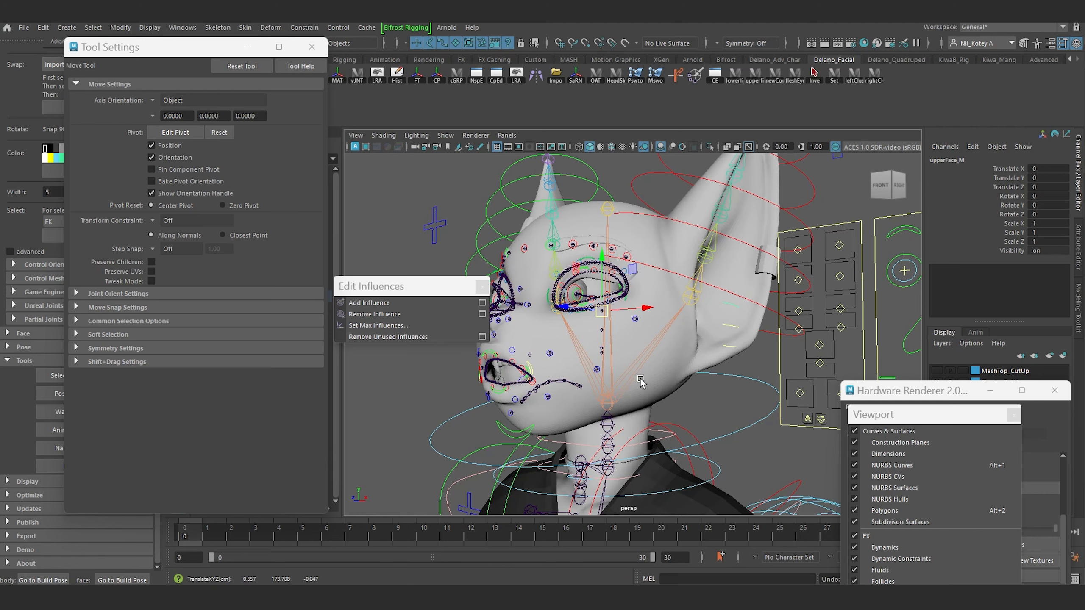
# Select and isolate the body mesh again in face selection mode, with the neck and body faces still selected
pyautogui.scroll(-3, 637, 380)
pyautogui.keyDown('alt'); pyautogui.moveTo(635, 383); pyautogui.dragTo(641, 282, button='middle'); pyautogui.keyUp('alt')
pyautogui.scroll(3, 580, 301)
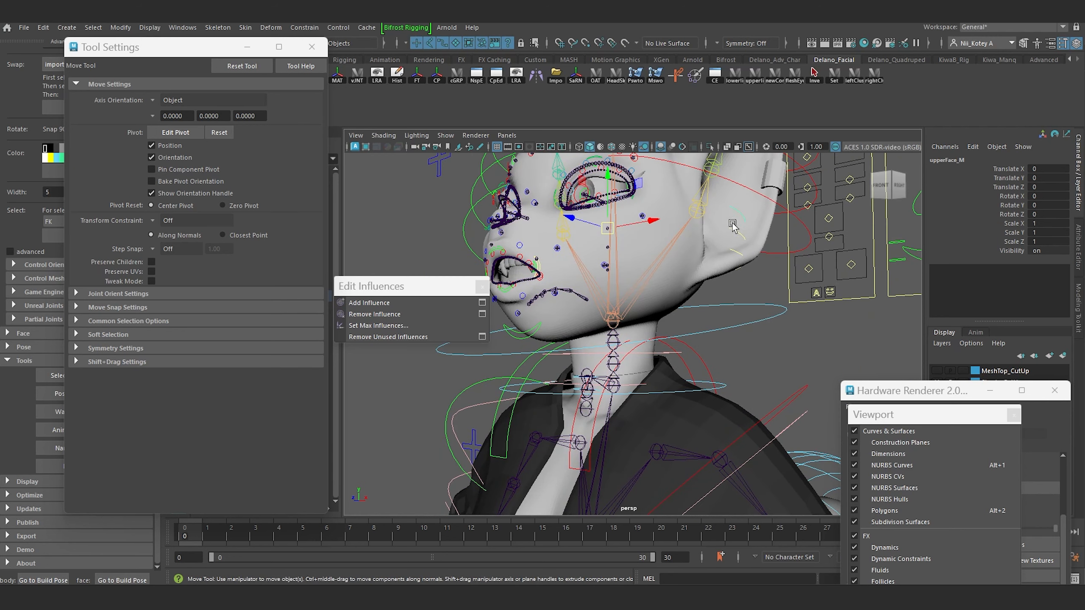
pyautogui.click(701, 271)
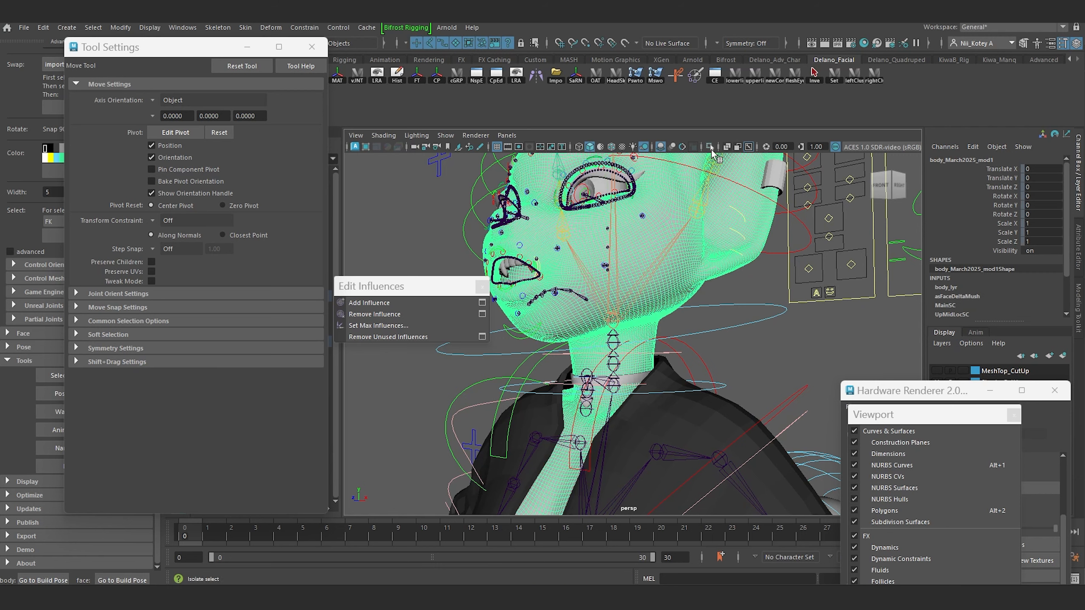
pyautogui.hotkey('ctrl', '1')
pyautogui.moveTo(671, 260); pyautogui.dragTo(672, 295, button='right')
pyautogui.keyDown('alt'); pyautogui.moveTo(656, 278); pyautogui.dragTo(654, 249, button='middle'); pyautogui.keyUp('alt')
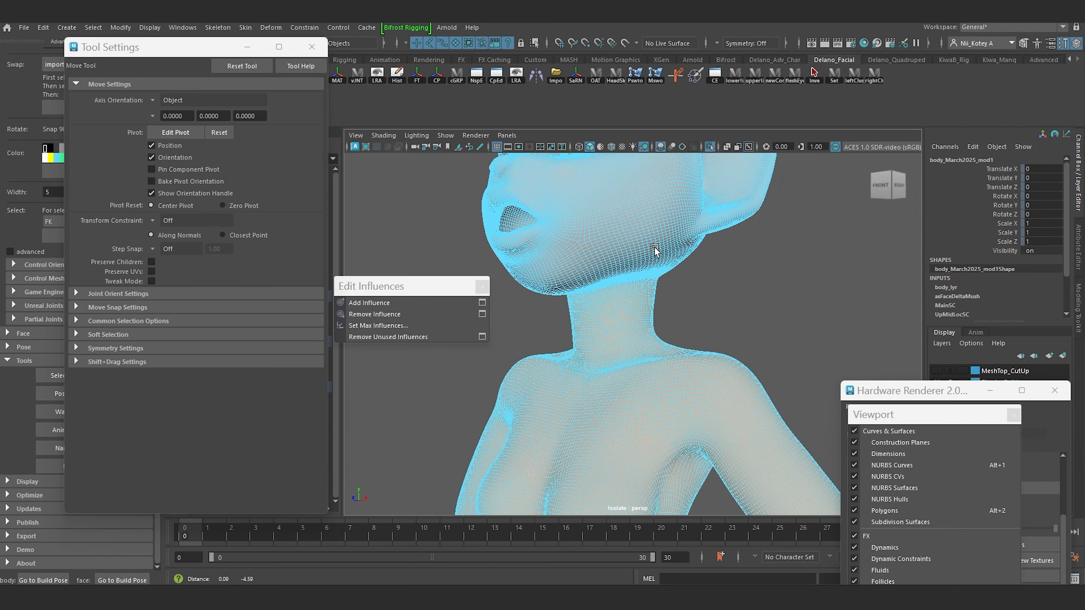
pyautogui.keyDown('alt'); pyautogui.moveTo(654, 250); pyautogui.dragTo(624, 281); pyautogui.keyUp('alt')
pyautogui.keyDown('alt'); pyautogui.moveTo(589, 297); pyautogui.dragTo(664, 310, button='middle'); pyautogui.keyUp('alt')
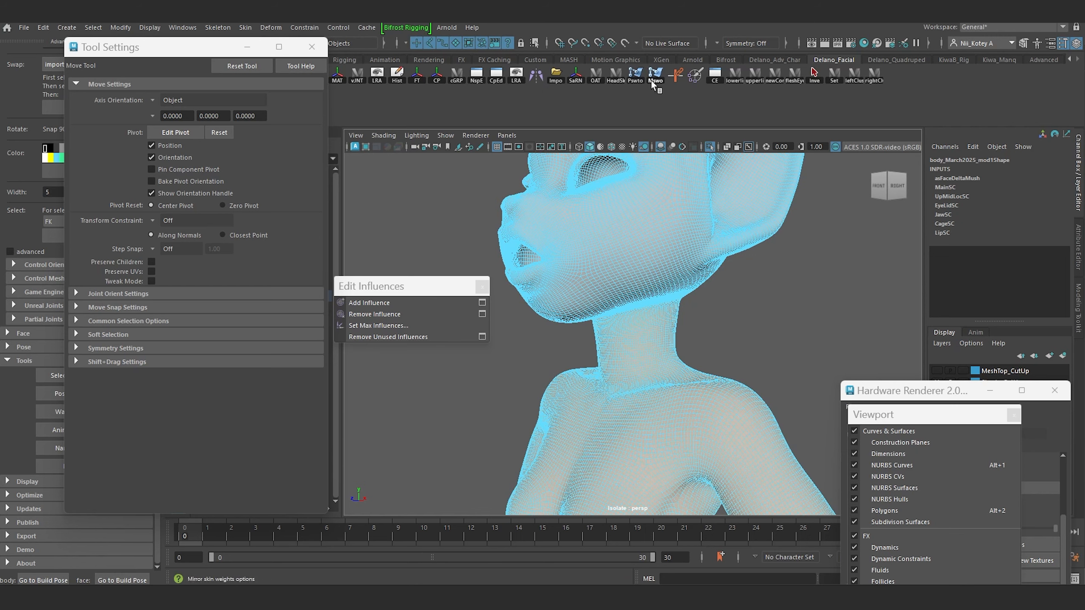
# Start Paint Skin Weights and flood the middleFaceJoint_M weights of the selected neck and body faces with value 0
pyautogui.click(636, 73)
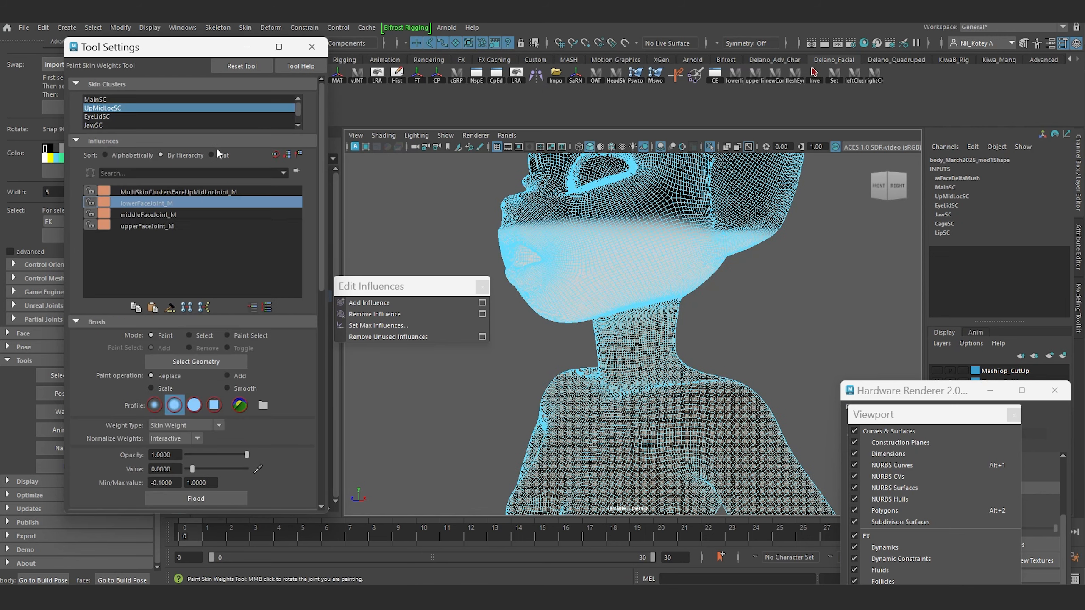
pyautogui.click(156, 214)
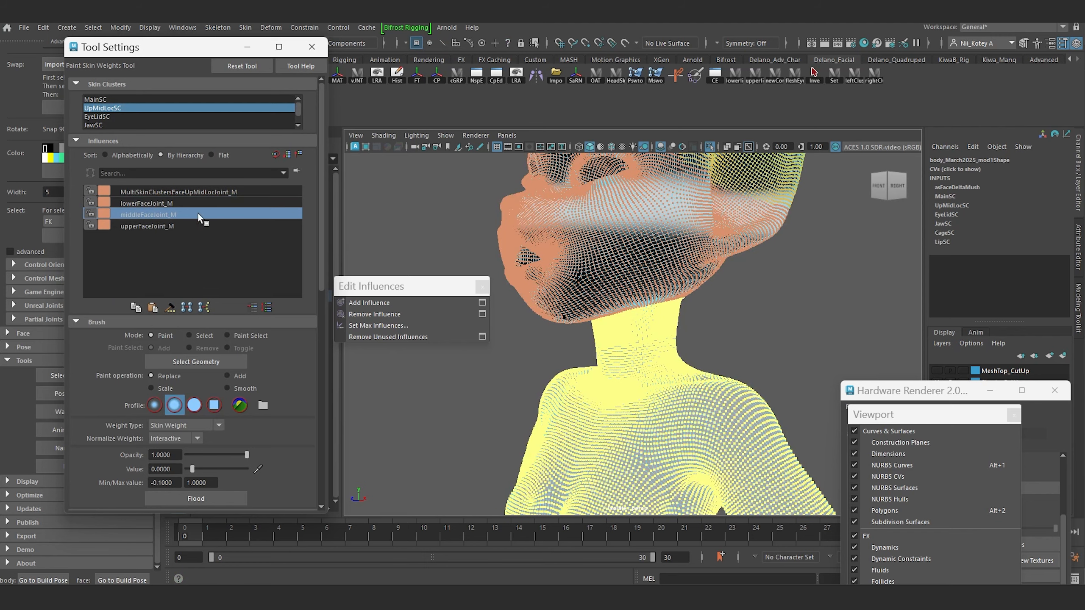
pyautogui.scroll(3, 731, 383)
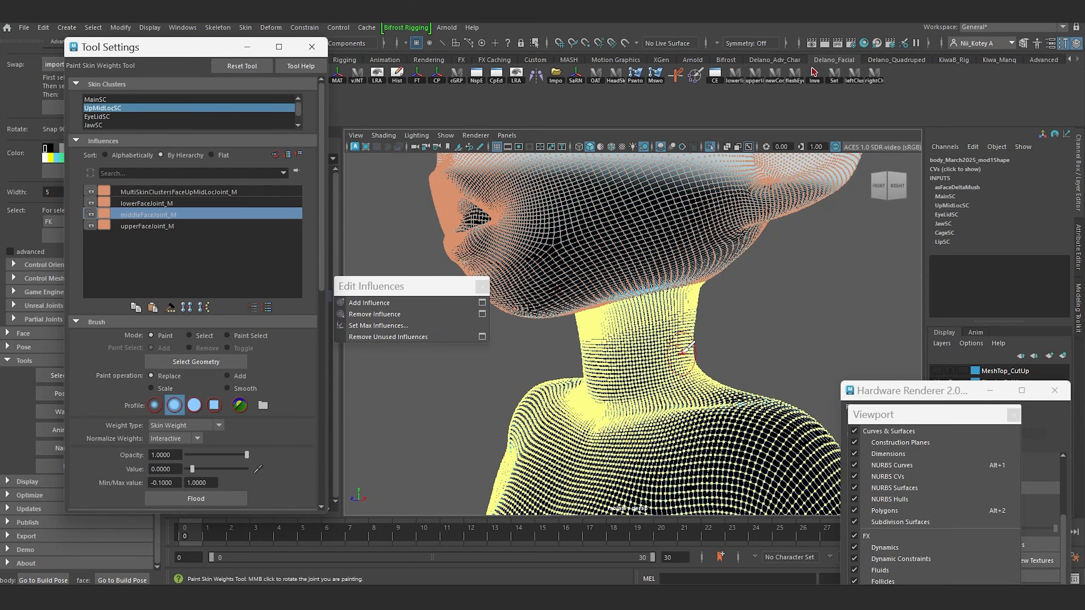
# Compare the upperFaceJoint_M, middleFaceJoint_M and lowerFaceJoint_M weights on the neck and body
pyautogui.click(155, 225)
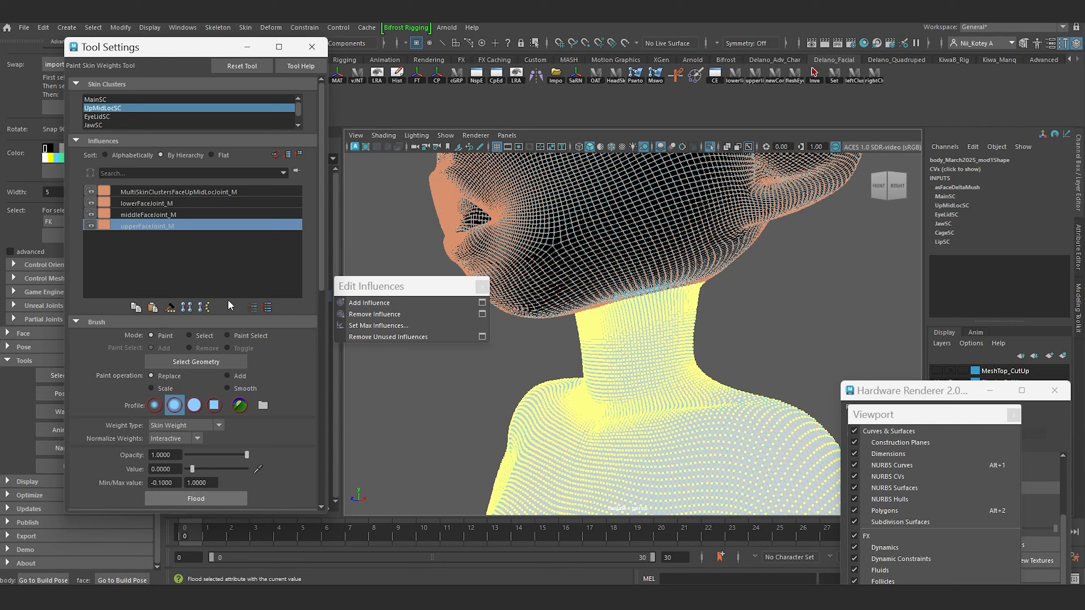
pyautogui.click(140, 214)
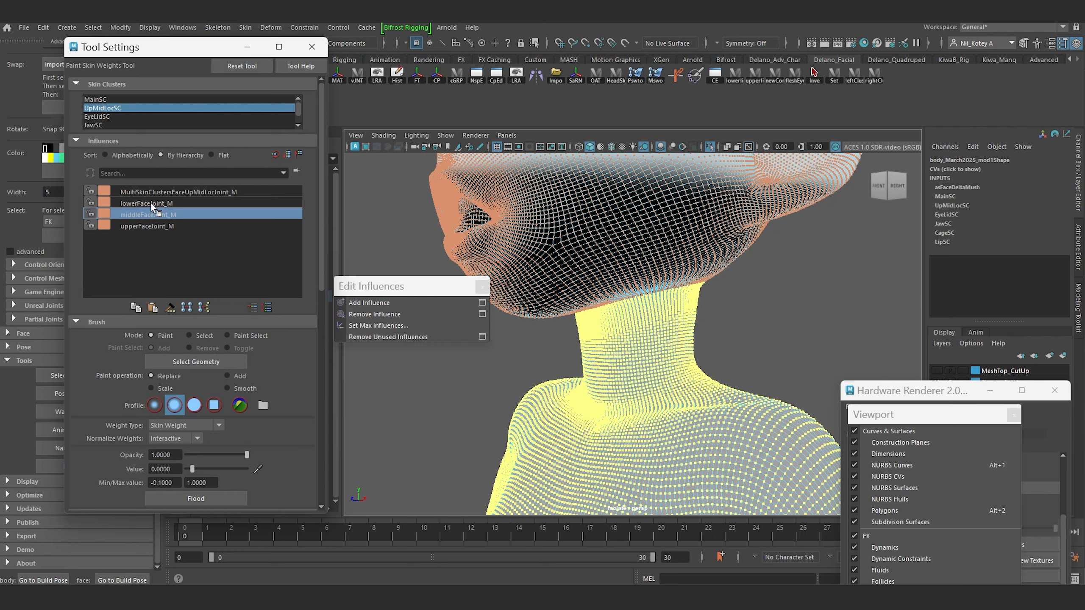
pyautogui.click(151, 204)
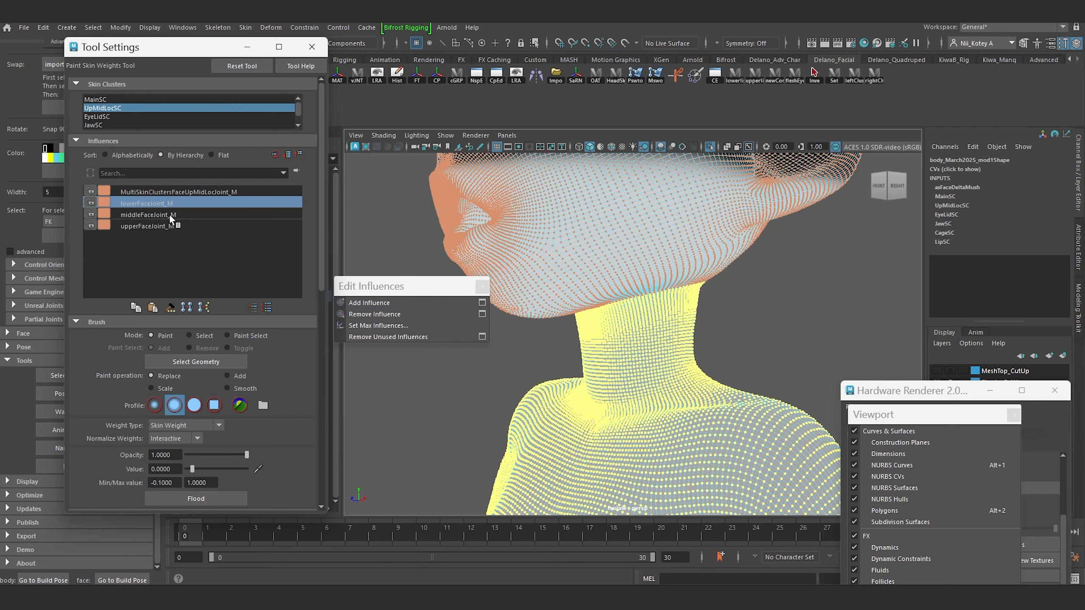
pyautogui.scroll(5, 638, 286)
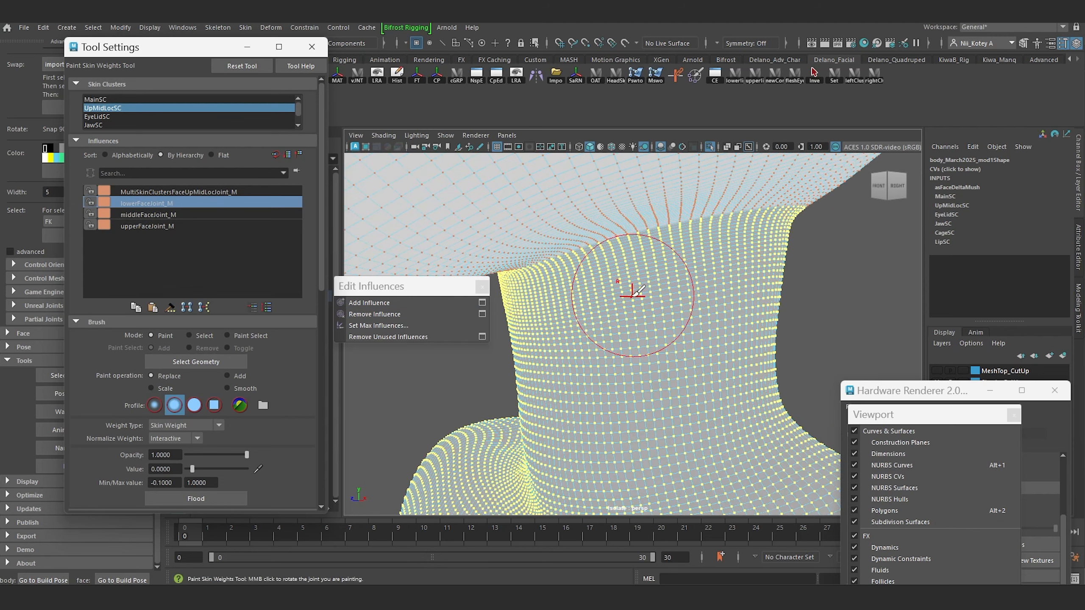
pyautogui.scroll(-6, 661, 287)
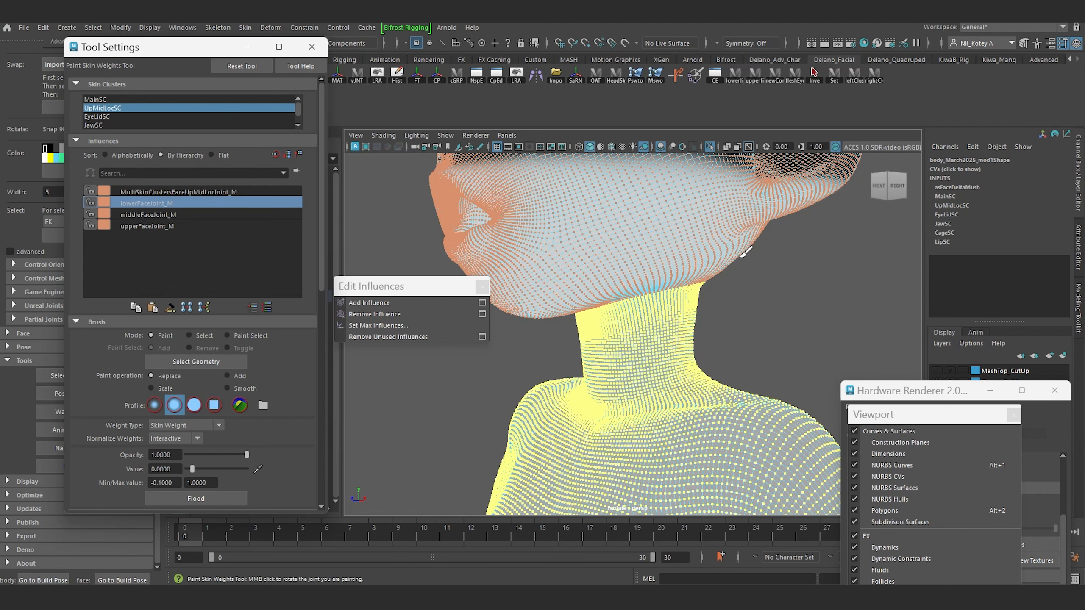
# Flood the MultiSkinClustersFaceUpMidLocJoint_M weights of the selected neck and body faces with value 1
pyautogui.scroll(5, 744, 269)
pyautogui.click(159, 191)
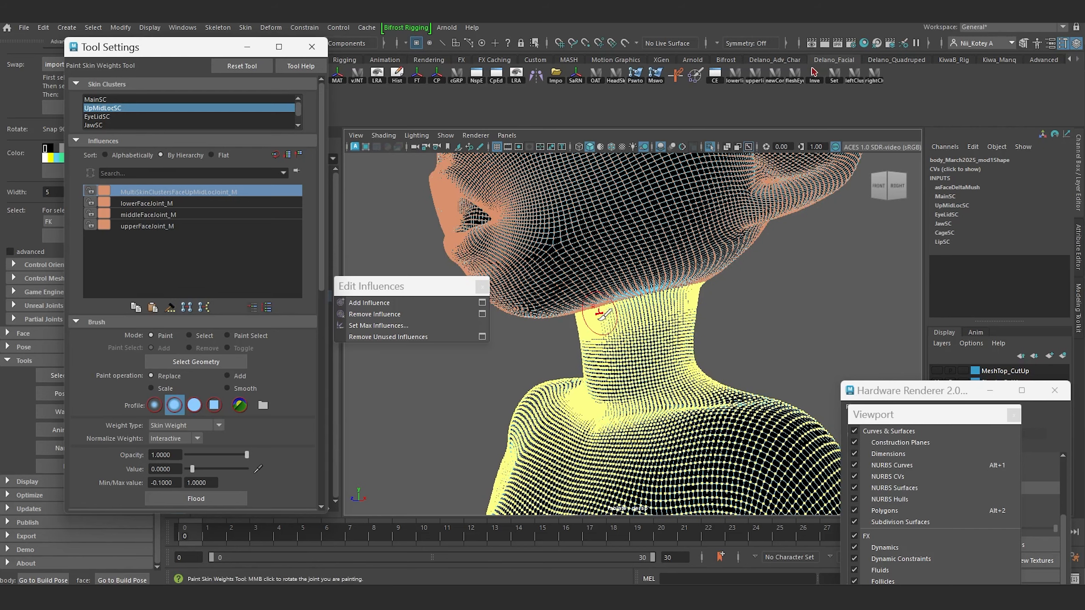
pyautogui.scroll(-3, 622, 280)
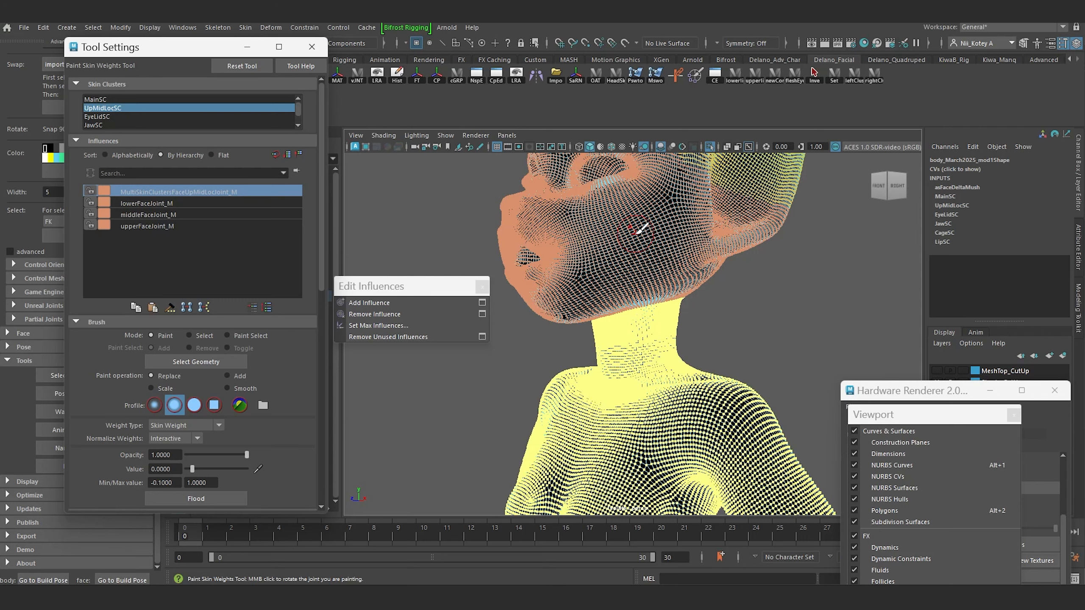
pyautogui.scroll(3, 596, 325)
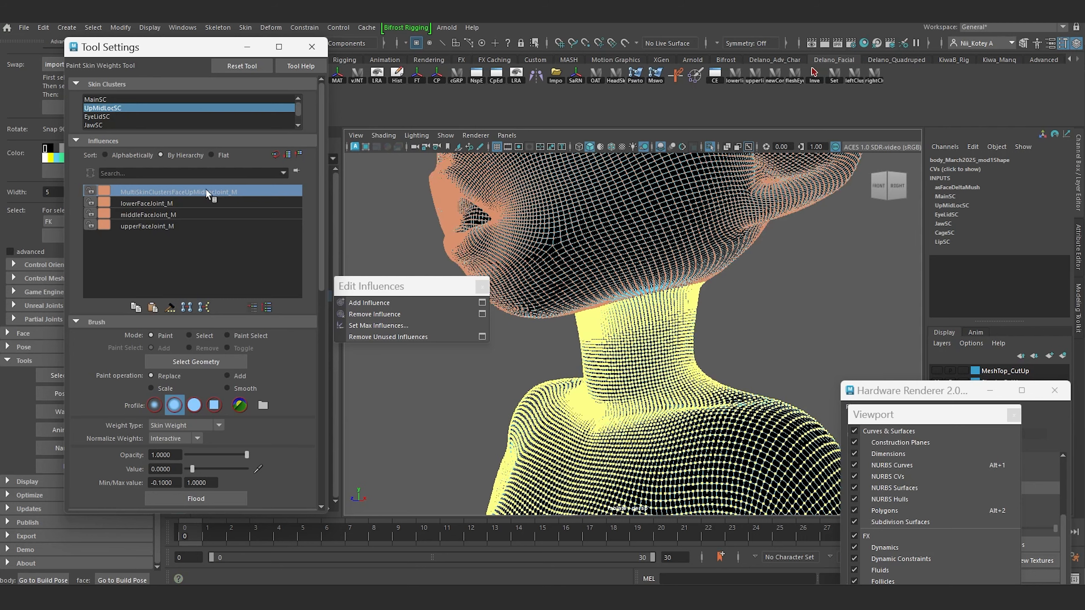
pyautogui.scroll(2, 601, 295)
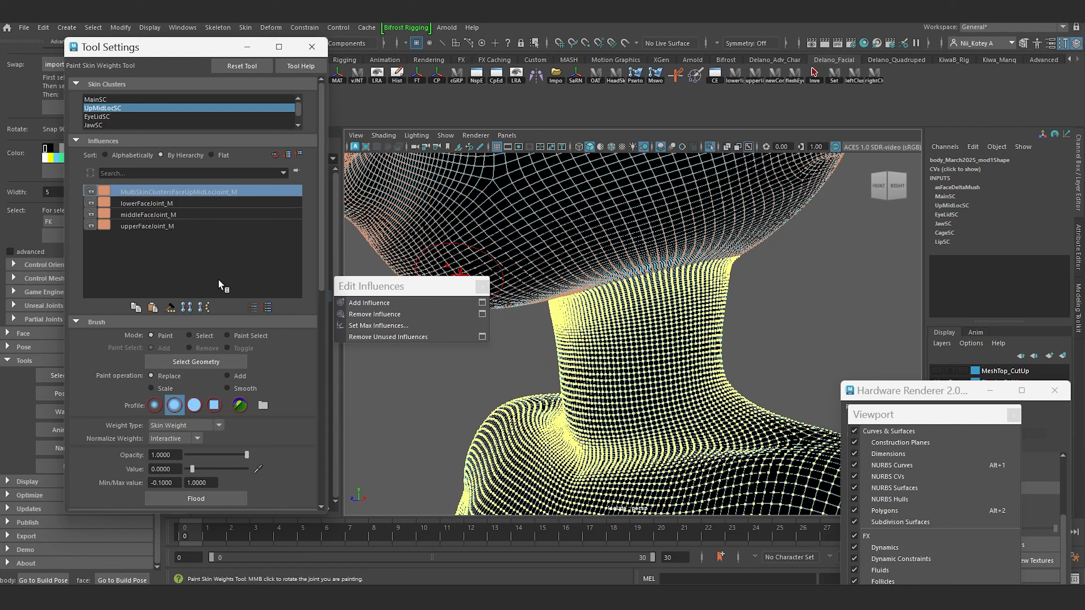
pyautogui.moveTo(192, 469); pyautogui.dragTo(285, 480)
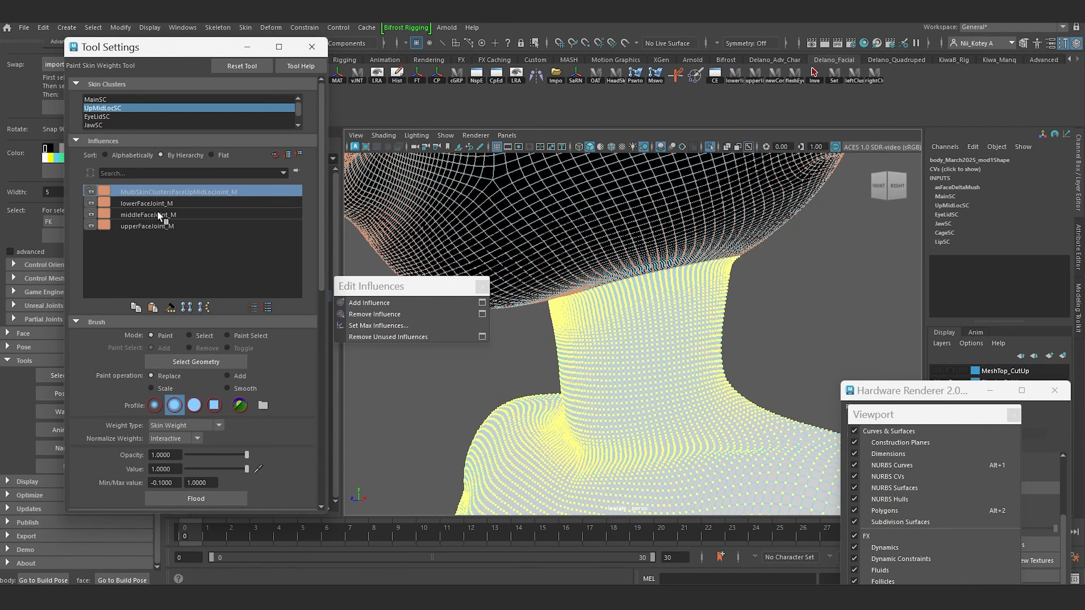
# Compare the lowerFaceJoint_M, middleFaceJoint_M and upperFaceJoint_M weights on the neck and body against the flooded joint
pyautogui.click(158, 204)
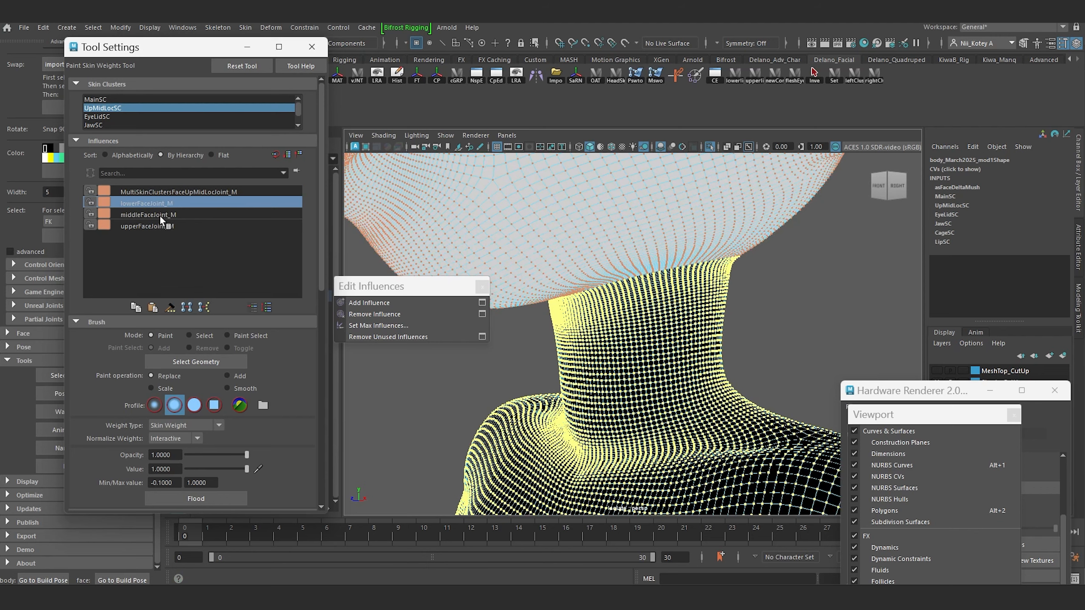
pyautogui.click(160, 216)
pyautogui.click(160, 227)
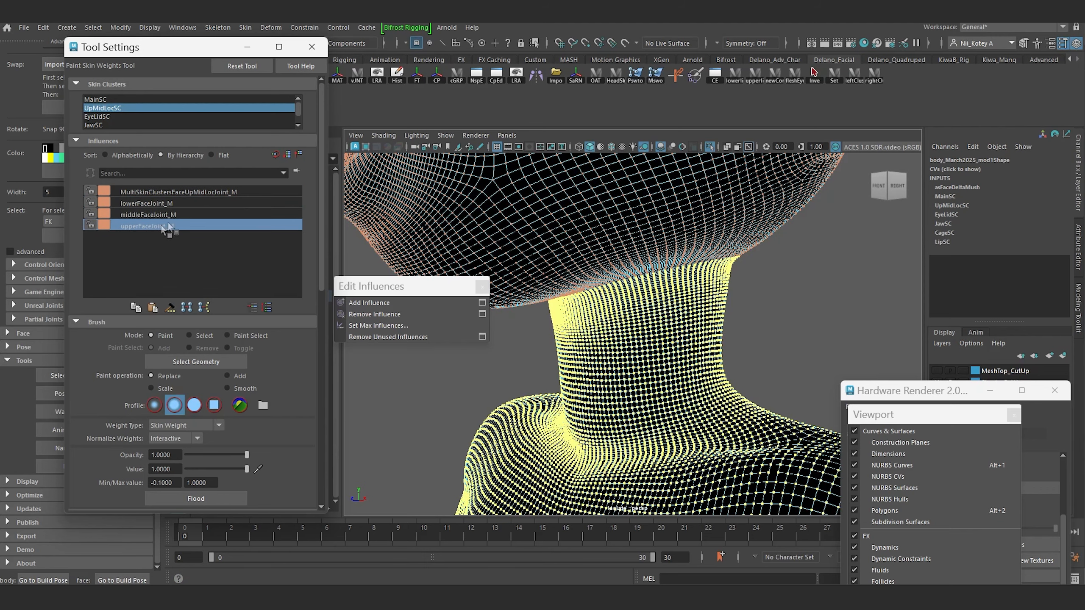
pyautogui.click(165, 215)
pyautogui.click(162, 206)
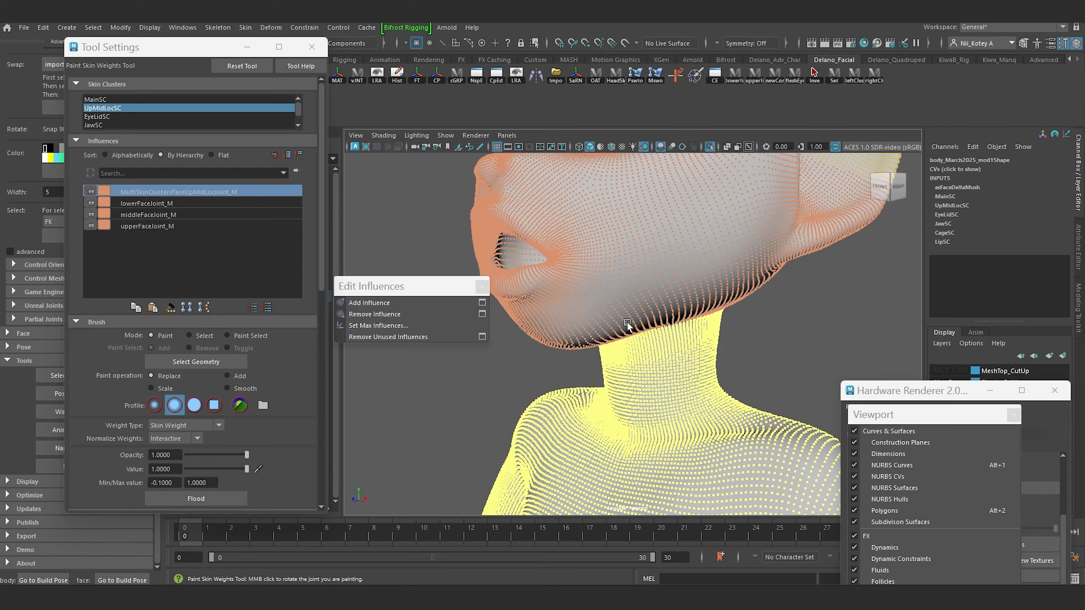
# Leave weight painting, return the body mesh to object mode and end its isolation so the whole rig shows
pyautogui.press('w')
pyautogui.scroll(-5, 627, 316)
pyautogui.keyDown('alt'); pyautogui.moveTo(640, 257); pyautogui.dragTo(633, 288, button='middle'); pyautogui.keyUp('alt')
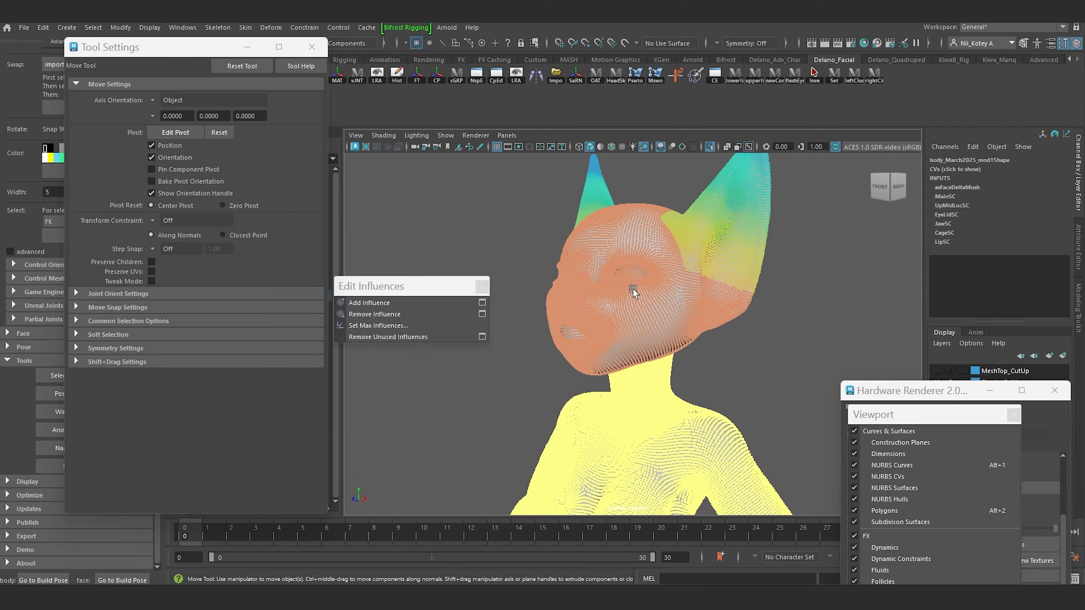
pyautogui.moveTo(634, 287); pyautogui.dragTo(673, 244, button='right')
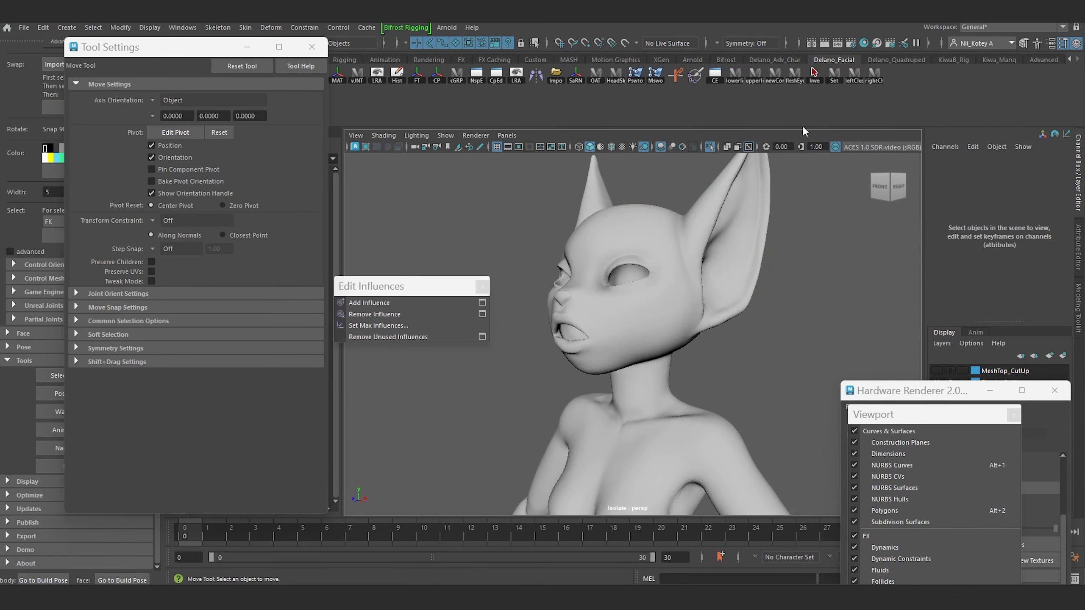
pyautogui.click(712, 146)
pyautogui.keyDown('alt'); pyautogui.moveTo(682, 169); pyautogui.dragTo(786, 259); pyautogui.keyUp('alt')
# Test the upperFace_M control by moving it freely, and undo the move
pyautogui.click(660, 262)
pyautogui.press('e')
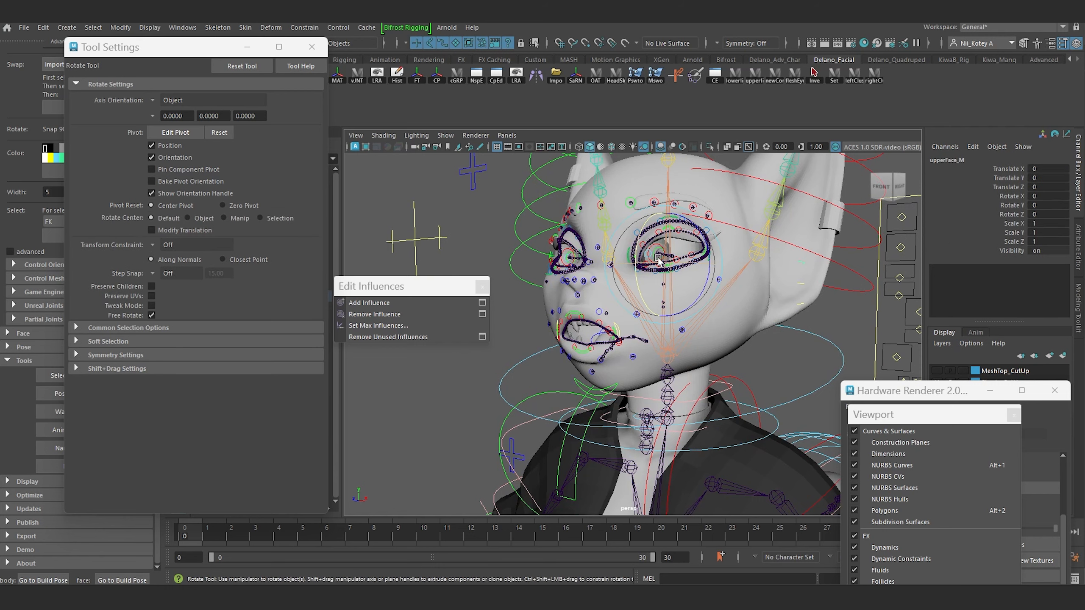
pyautogui.press('w')
pyautogui.moveTo(661, 259); pyautogui.dragTo(670, 255)
pyautogui.hotkey('ctrl', 'z')
pyautogui.hotkey('ctrl', 'z')
pyautogui.hotkey('ctrl', 'z')
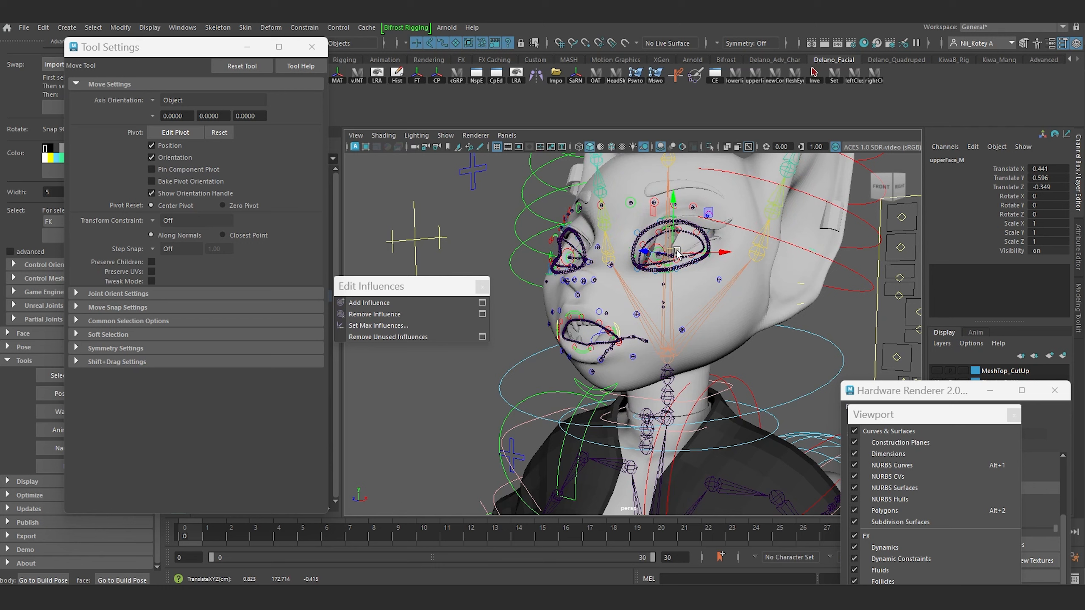
# Test the middleFace_M and lowerFace_M controls by moving each one, and undo both moves
pyautogui.click(663, 286)
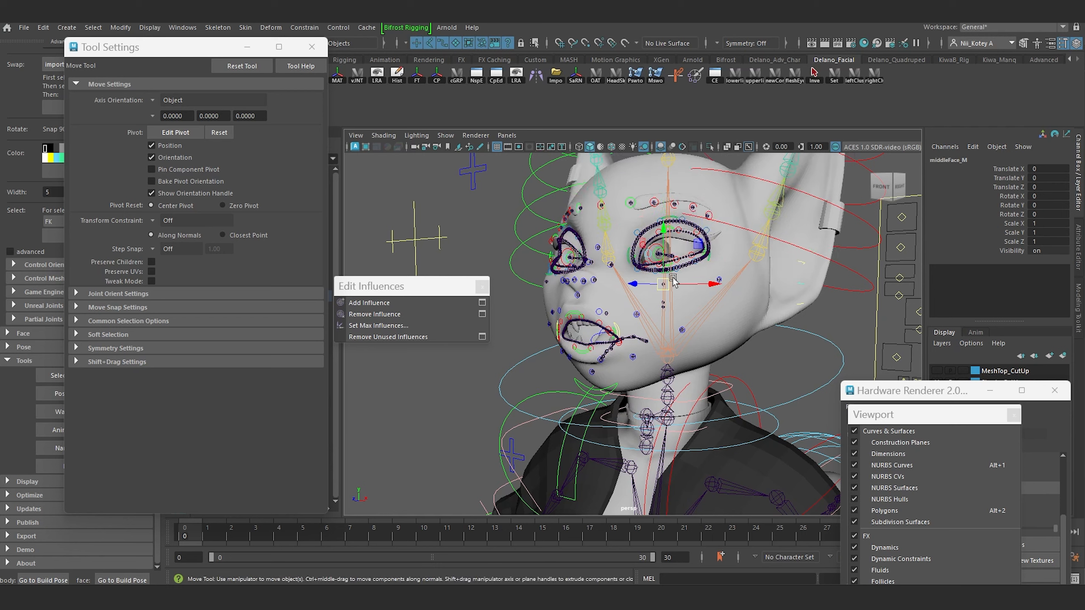
pyautogui.moveTo(671, 292); pyautogui.dragTo(665, 277)
pyautogui.hotkey('ctrl', 'z')
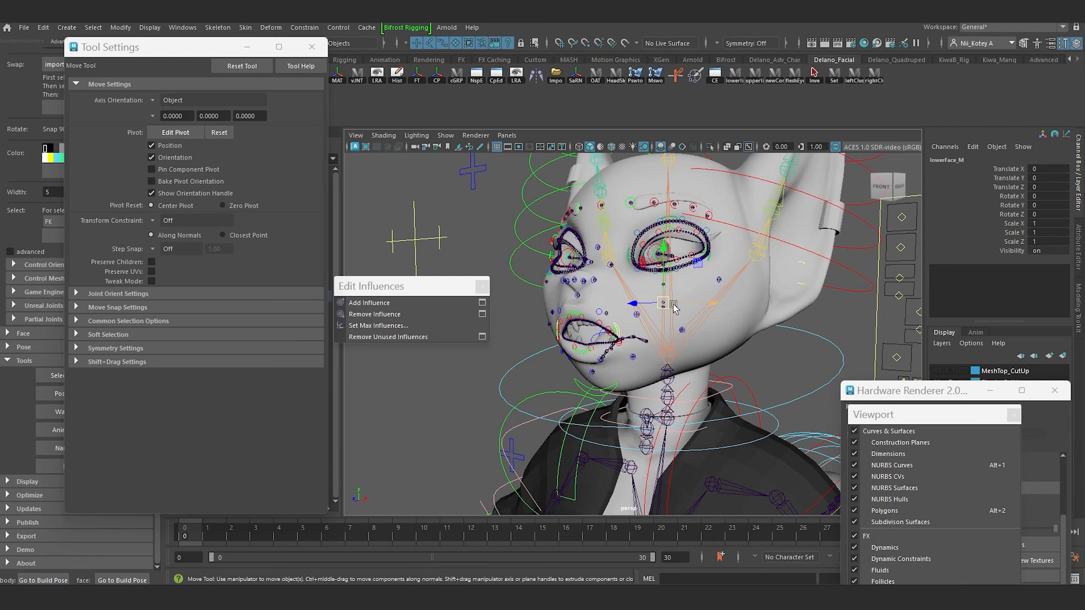
pyautogui.click(664, 307)
pyautogui.moveTo(664, 309); pyautogui.dragTo(726, 290)
pyautogui.hotkey('ctrl', 'z')
pyautogui.scroll(-4, 726, 291)
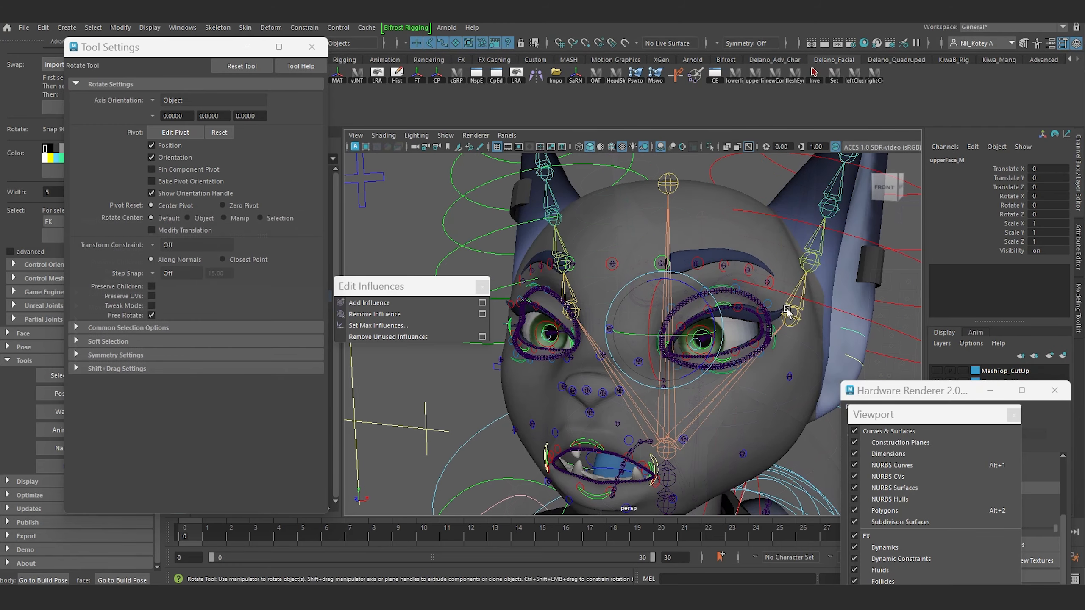
# Examine the textured face and the area around both eyes from the front and side with upperFace_M selected
pyautogui.scroll(-6, 678, 324)
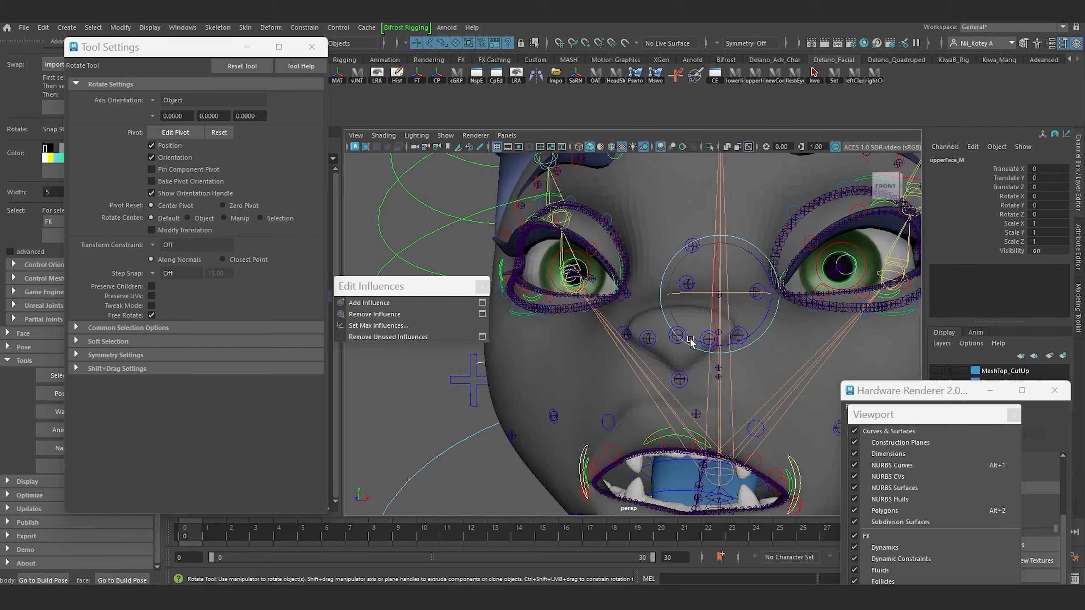
pyautogui.keyDown('alt'); pyautogui.moveTo(681, 285); pyautogui.dragTo(667, 344, button='middle'); pyautogui.keyUp('alt')
pyautogui.scroll(3, 667, 344)
pyautogui.keyDown('alt'); pyautogui.moveTo(667, 344); pyautogui.dragTo(599, 271); pyautogui.keyUp('alt')
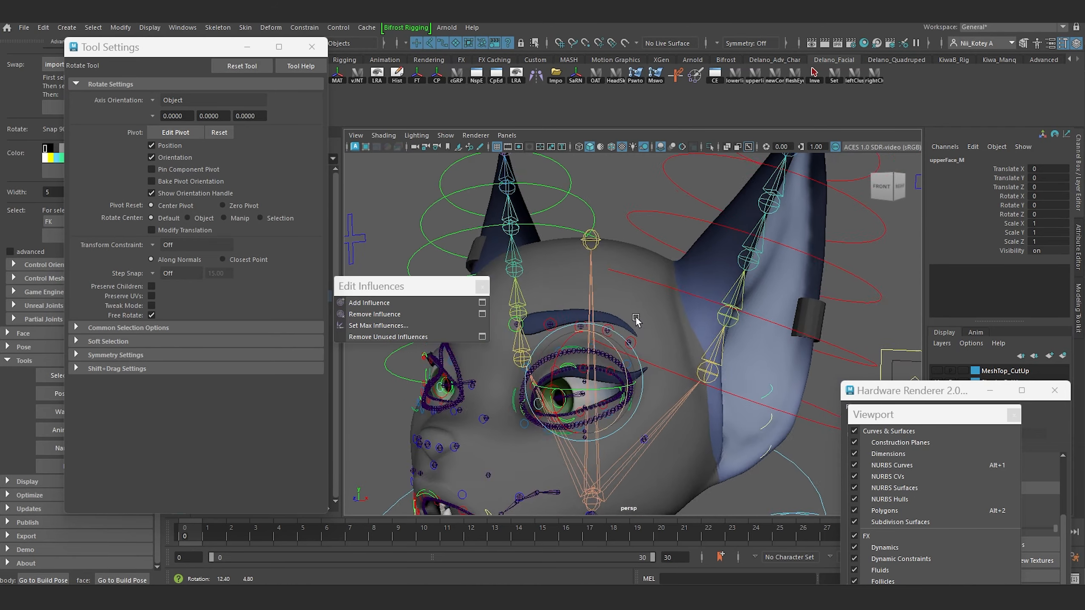
pyautogui.keyDown('alt'); pyautogui.moveTo(628, 410); pyautogui.dragTo(703, 372, button='middle'); pyautogui.keyUp('alt')
pyautogui.keyDown('alt'); pyautogui.moveTo(703, 372); pyautogui.dragTo(693, 311); pyautogui.keyUp('alt')
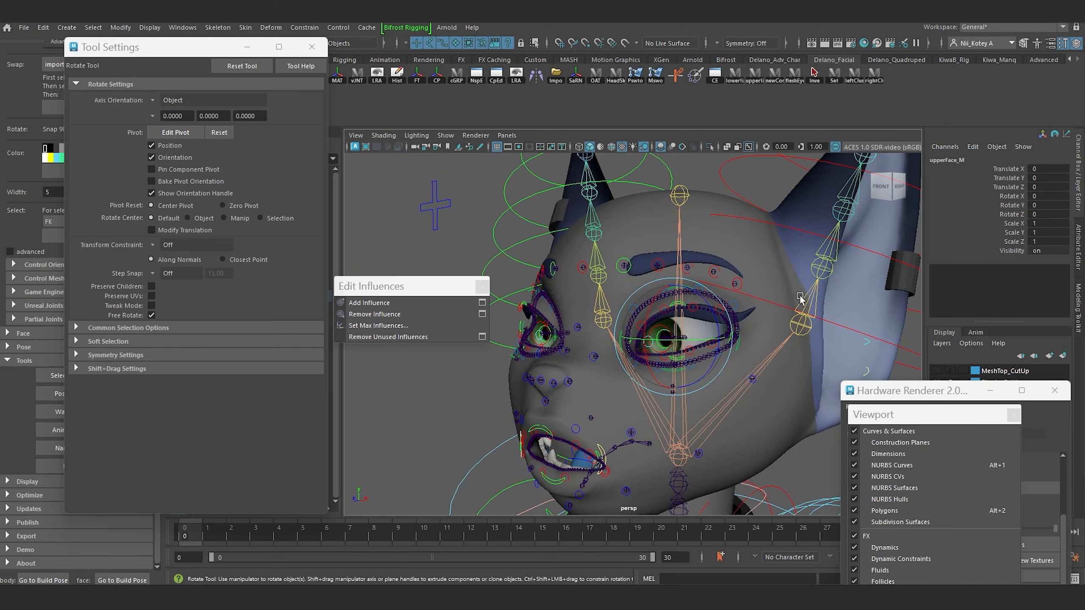
pyautogui.scroll(3, 662, 348)
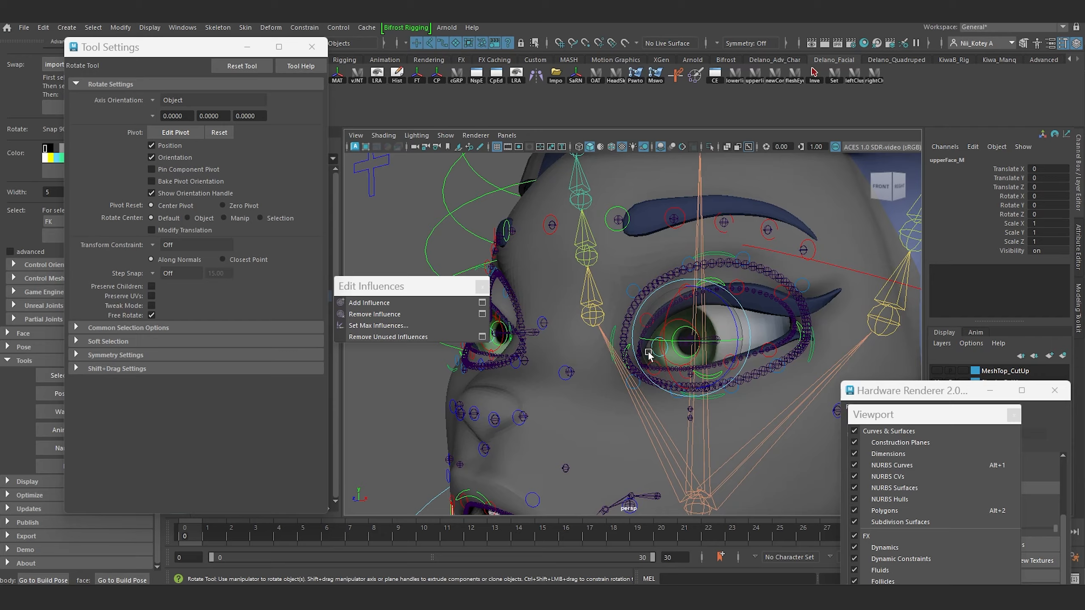
pyautogui.keyDown('alt'); pyautogui.moveTo(661, 348); pyautogui.dragTo(693, 302); pyautogui.keyUp('alt')
pyautogui.keyDown('alt'); pyautogui.moveTo(758, 319); pyautogui.dragTo(666, 326); pyautogui.keyUp('alt')
pyautogui.scroll(-4, 666, 326)
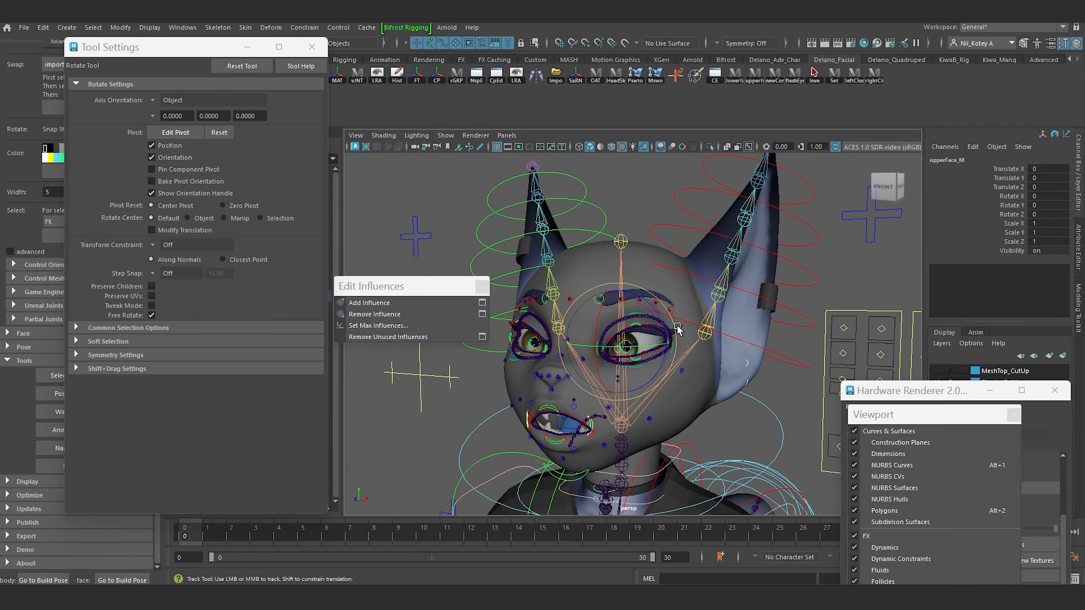
pyautogui.keyDown('alt'); pyautogui.moveTo(677, 355); pyautogui.dragTo(707, 332, button='middle'); pyautogui.keyUp('alt')
pyautogui.scroll(1, 707, 342)
pyautogui.keyDown('alt'); pyautogui.moveTo(722, 353); pyautogui.dragTo(699, 361); pyautogui.keyUp('alt')
# Reselect the upperFace_M control and rotate it to about -11.41 degrees in X
pyautogui.click(779, 338)
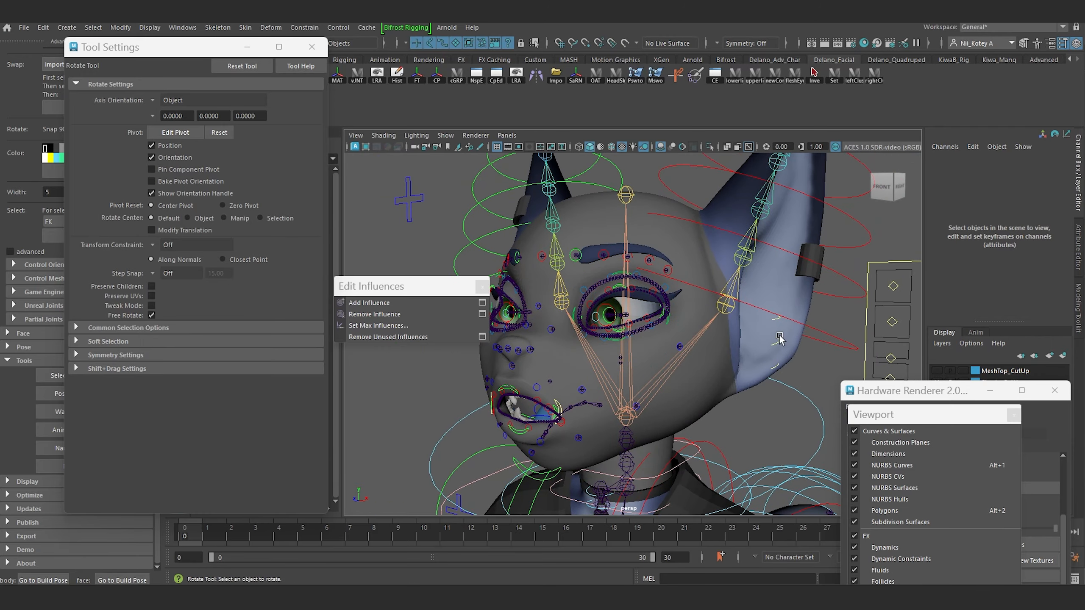
pyautogui.click(693, 340)
pyautogui.keyDown('alt'); pyautogui.moveTo(693, 339); pyautogui.dragTo(715, 347, button='middle'); pyautogui.keyUp('alt')
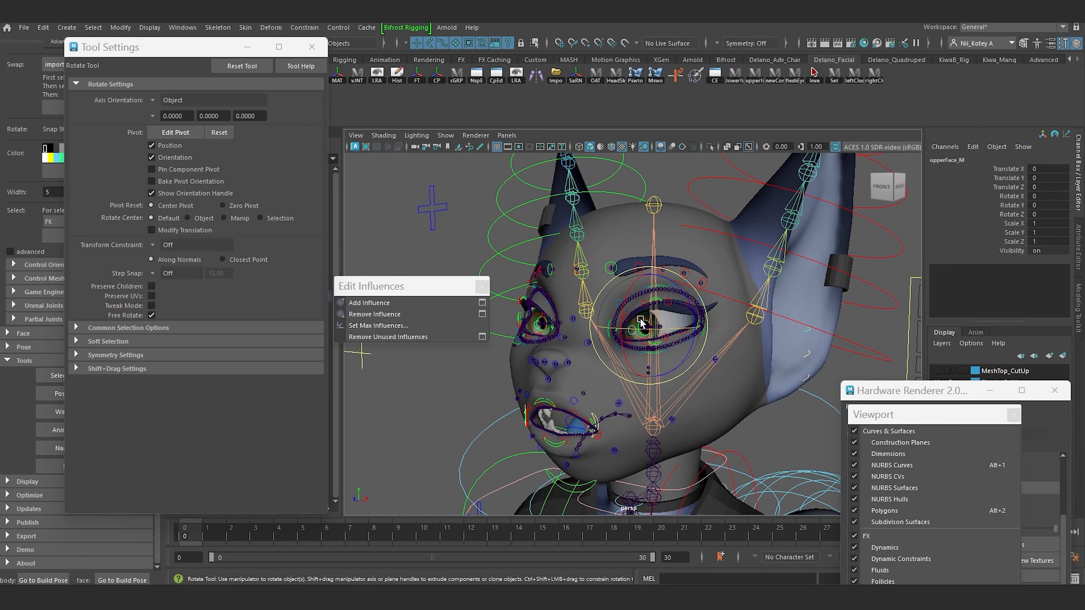
pyautogui.click(622, 314)
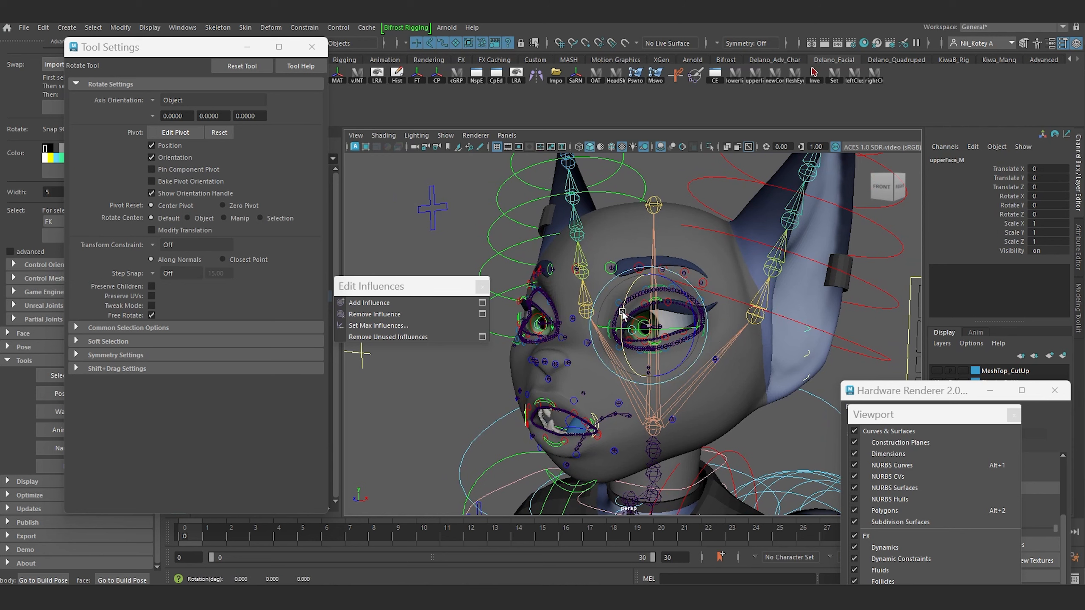
pyautogui.moveTo(622, 311); pyautogui.dragTo(626, 303)
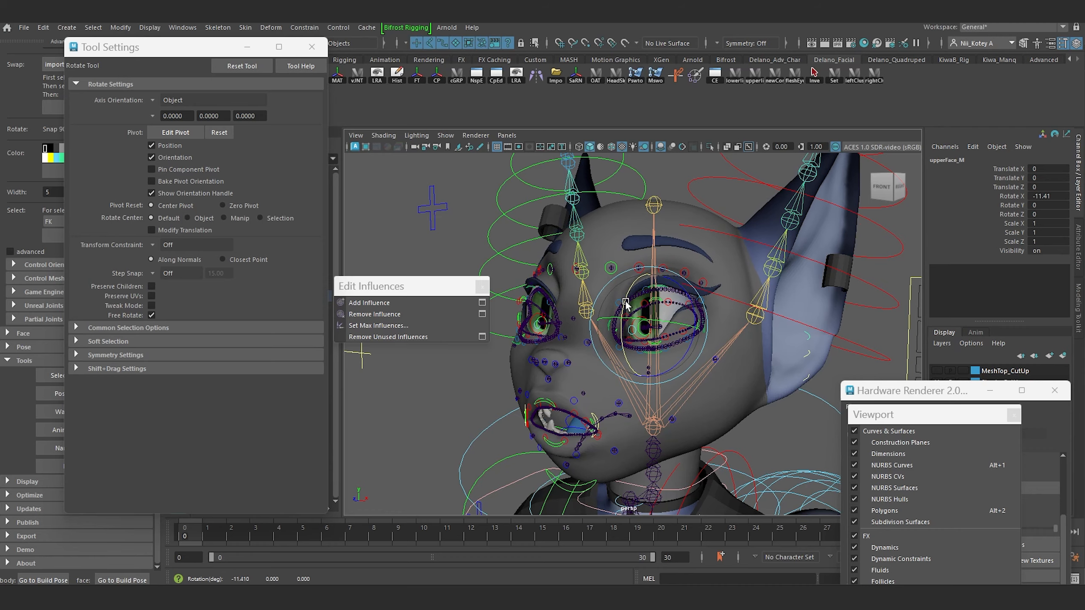
# Examine how the eyeballs and eyelids deform under the rotated upperFace_M control, and save the scene
pyautogui.keyDown('alt'); pyautogui.moveTo(626, 304); pyautogui.dragTo(626, 323, button='right'); pyautogui.keyUp('alt')
pyautogui.keyDown('alt'); pyautogui.moveTo(626, 324); pyautogui.dragTo(633, 322); pyautogui.keyUp('alt')
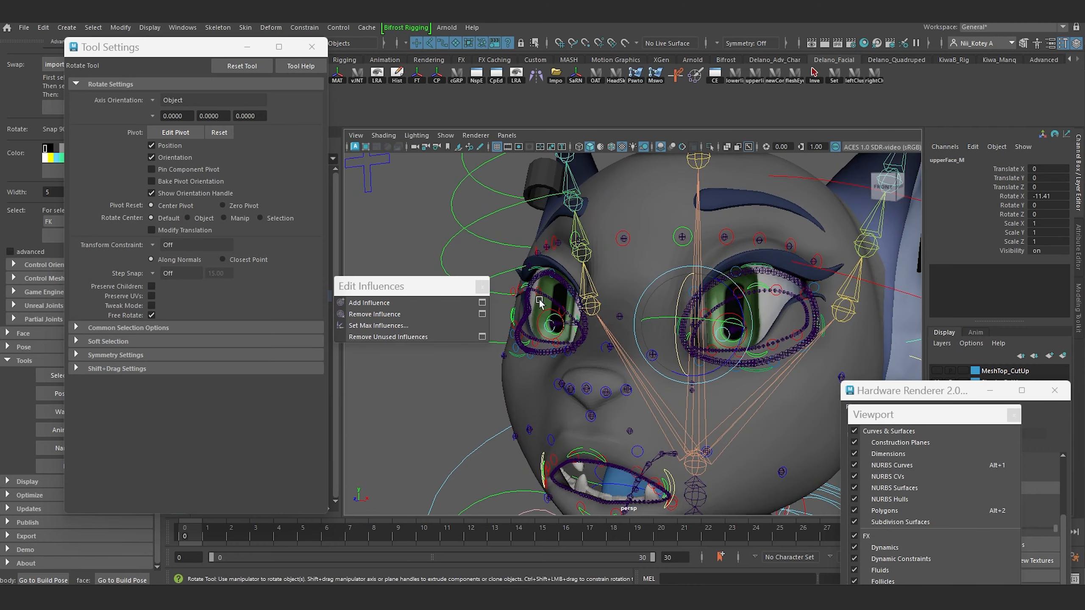
pyautogui.moveTo(425, 289); pyautogui.dragTo(380, 177)
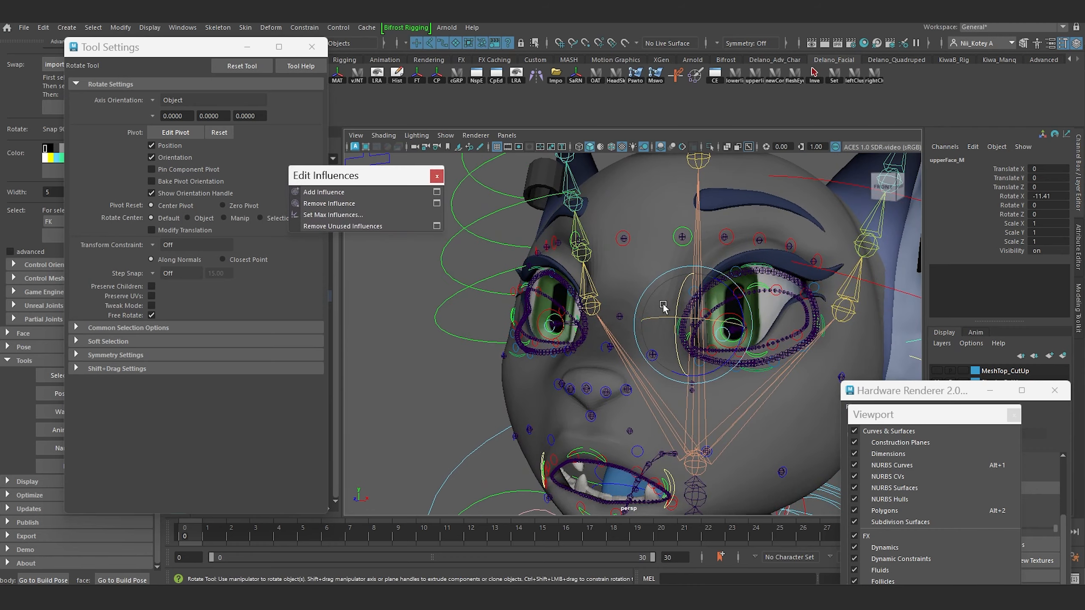
pyautogui.keyDown('alt'); pyautogui.moveTo(664, 304); pyautogui.dragTo(622, 315, button='middle'); pyautogui.keyUp('alt')
pyautogui.scroll(5, 665, 315)
pyautogui.moveTo(667, 333)
pyautogui.keyDown('alt'); pyautogui.mouseDown()
pyautogui.moveTo(708, 338)
pyautogui.moveTo(683, 338)
pyautogui.mouseUp(); pyautogui.keyUp('alt')
pyautogui.scroll(-6, 689, 333)
pyautogui.keyDown('alt'); pyautogui.moveTo(743, 345); pyautogui.dragTo(745, 390, button='right'); pyautogui.keyUp('alt')
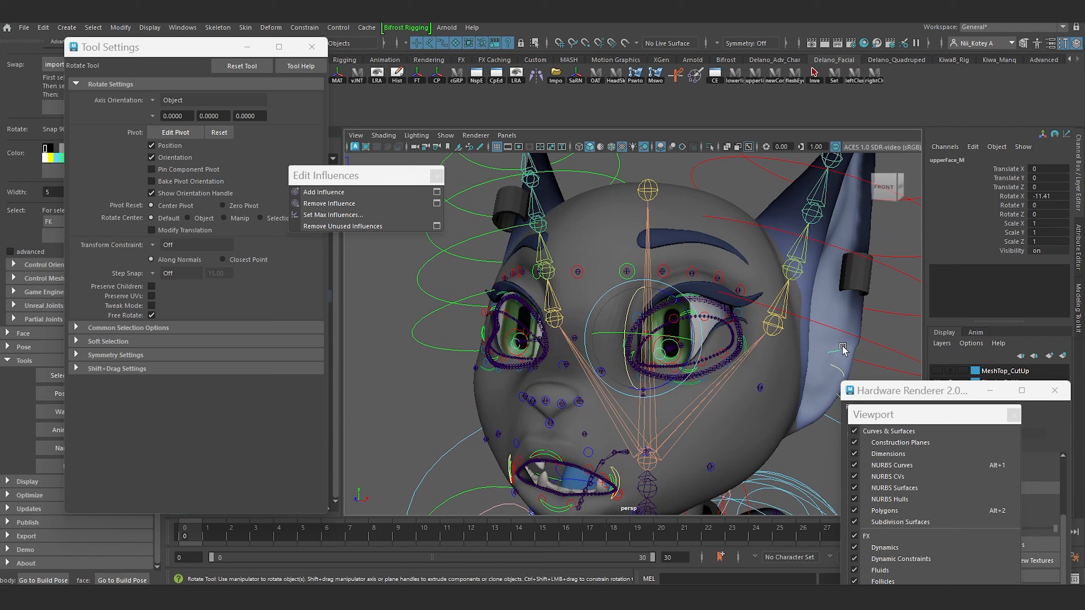
pyautogui.keyDown('alt'); pyautogui.moveTo(718, 366); pyautogui.dragTo(679, 369); pyautogui.keyUp('alt')
pyautogui.keyDown('alt'); pyautogui.moveTo(670, 371); pyautogui.dragTo(654, 431, button='right'); pyautogui.keyUp('alt')
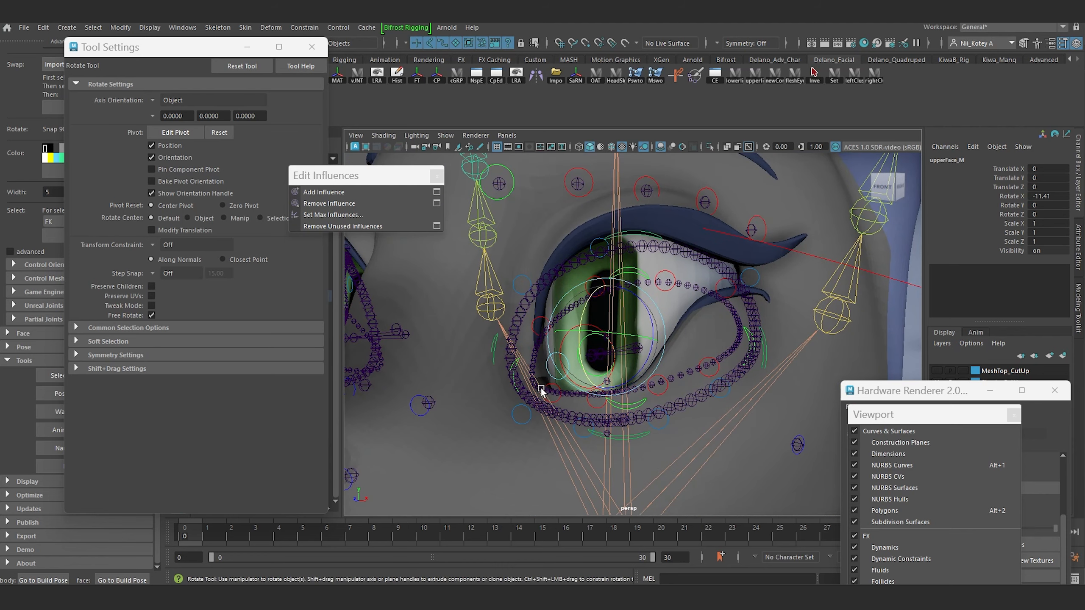
pyautogui.hotkey('ctrl', 's')
# Inspect both eyeballs up close for how they fit the eyelids in the rotated upper-face pose
pyautogui.scroll(-7, 625, 367)
pyautogui.keyDown('alt'); pyautogui.moveTo(625, 366); pyautogui.dragTo(603, 343, button='middle'); pyautogui.keyUp('alt')
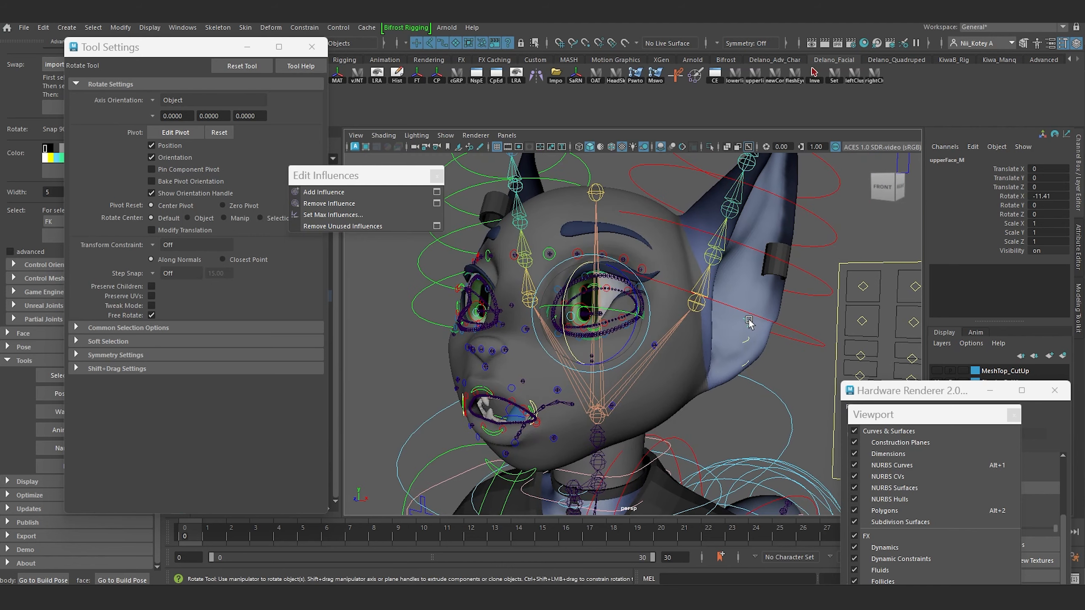
pyautogui.scroll(8, 581, 273)
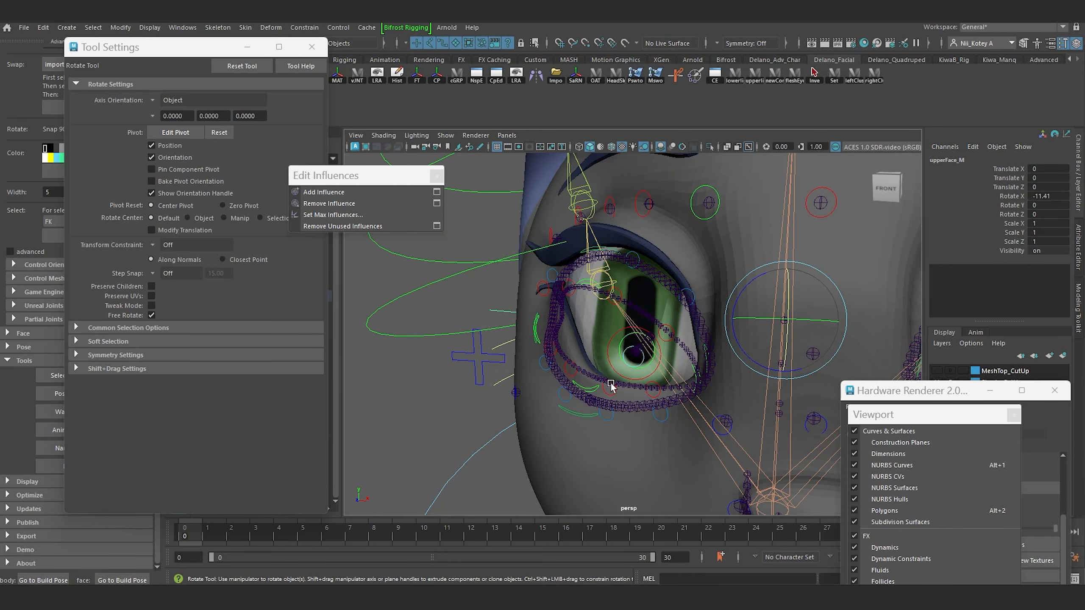
pyautogui.keyDown('alt'); pyautogui.moveTo(631, 299); pyautogui.dragTo(529, 291, button='middle'); pyautogui.keyUp('alt')
pyautogui.keyDown('alt'); pyautogui.moveTo(514, 351); pyautogui.dragTo(619, 344); pyautogui.keyUp('alt')
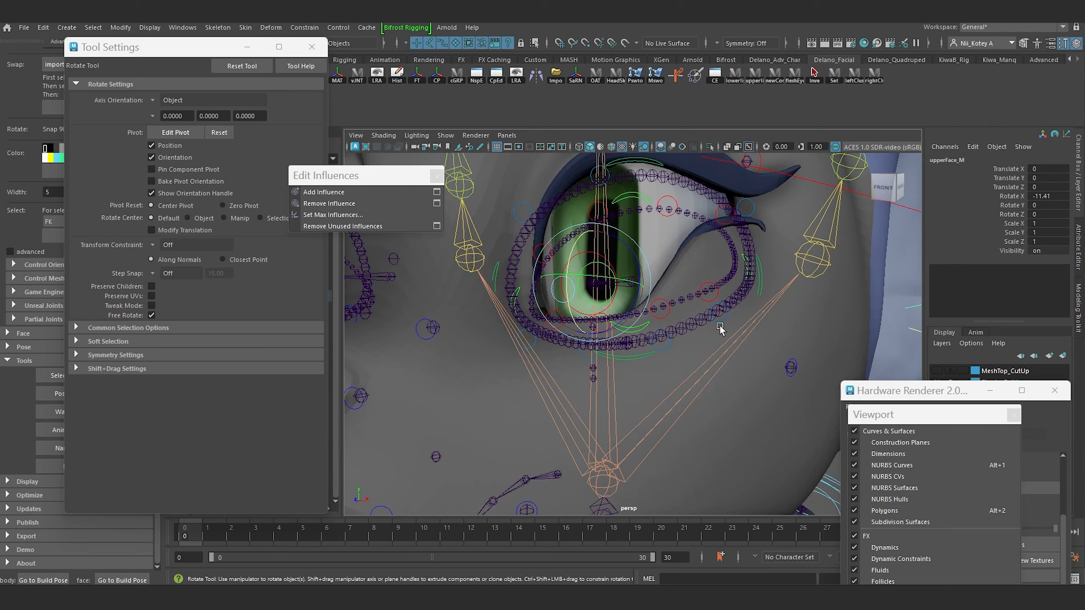
pyautogui.keyDown('alt'); pyautogui.moveTo(697, 261); pyautogui.dragTo(719, 345); pyautogui.keyUp('alt')
pyautogui.scroll(-5, 700, 344)
pyautogui.scroll(4, 550, 361)
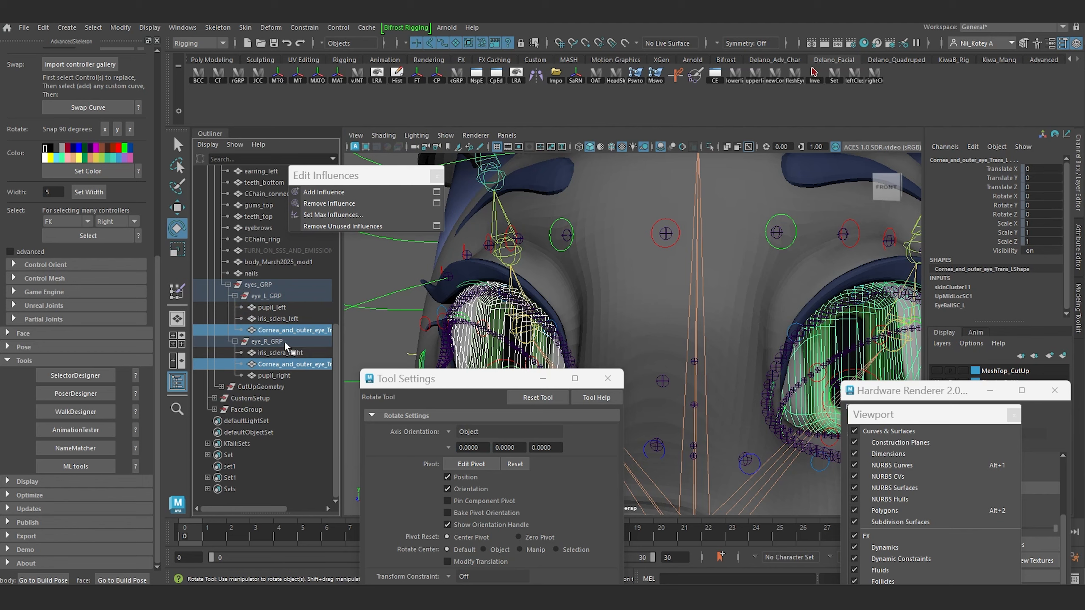
# Select the pupil, iris_sclera and cornea meshes of both eyes, isolate them and select them in the view
pyautogui.click(283, 309)
pyautogui.keyDown('ctrl'); pyautogui.click(281, 320); pyautogui.keyUp('ctrl')
pyautogui.keyDown('ctrl'); pyautogui.click(284, 332); pyautogui.keyUp('ctrl')
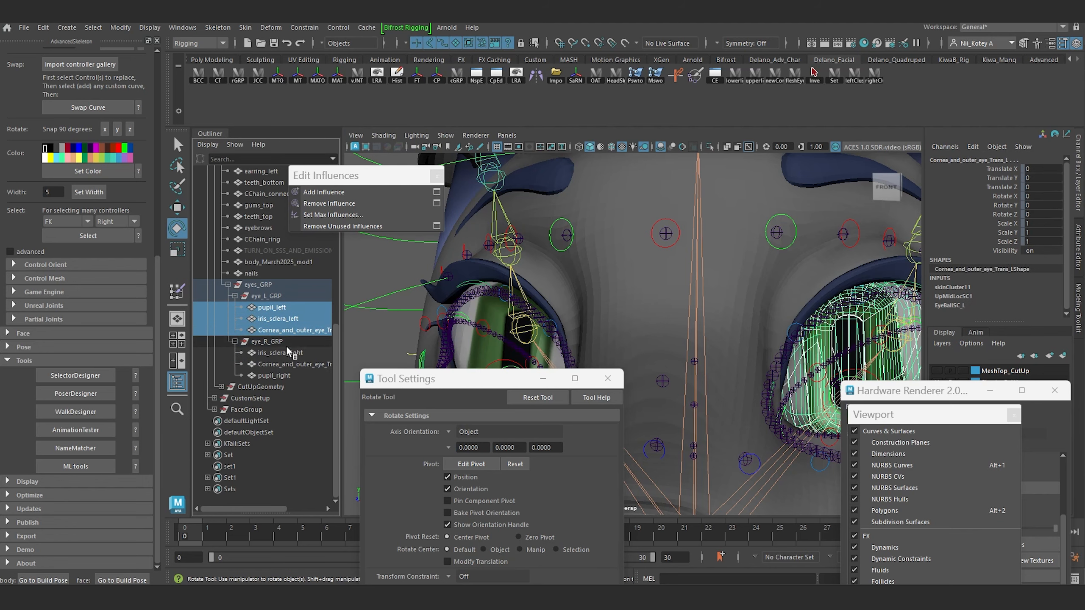
pyautogui.keyDown('ctrl'); pyautogui.click(289, 354); pyautogui.keyUp('ctrl')
pyautogui.keyDown('ctrl'); pyautogui.click(285, 364); pyautogui.keyUp('ctrl')
pyautogui.keyDown('ctrl'); pyautogui.click(273, 375); pyautogui.keyUp('ctrl')
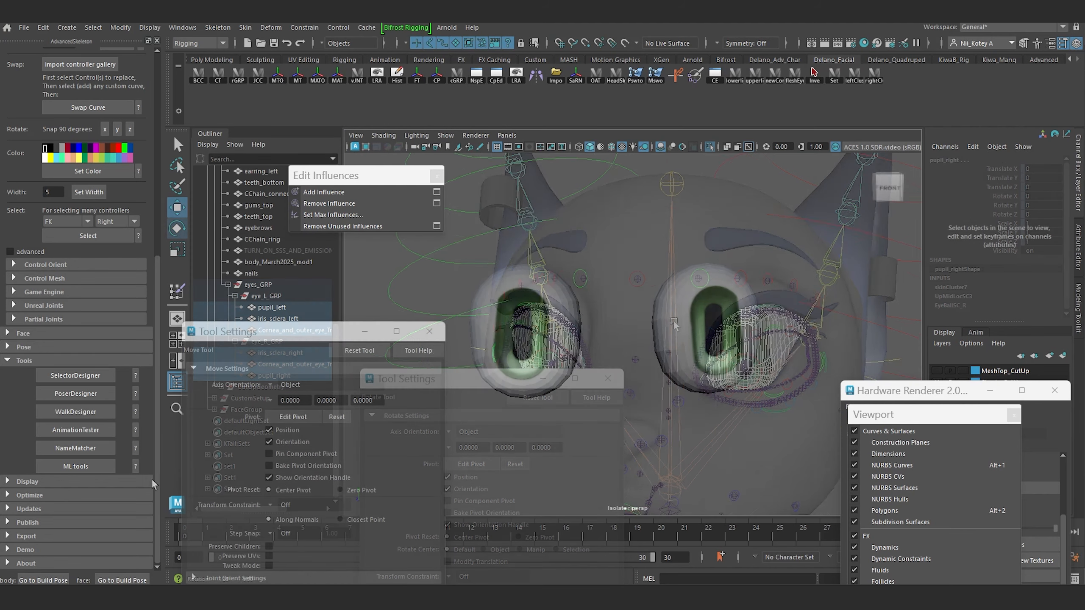
pyautogui.moveTo(496, 235); pyautogui.dragTo(798, 419)
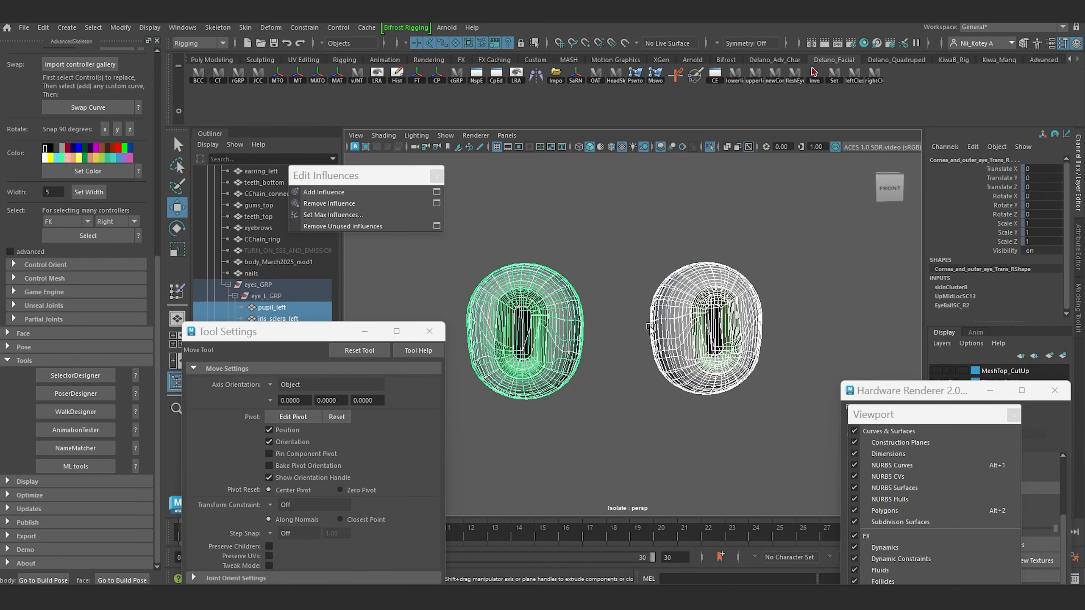
# Inspect the isolated pupil, iris_sclera and cornea meshes of both eyes for deformation under the rotated upper-face pose
pyautogui.keyDown('alt'); pyautogui.moveTo(648, 326); pyautogui.dragTo(680, 309, button='middle'); pyautogui.keyUp('alt')
pyautogui.keyDown('alt'); pyautogui.moveTo(679, 308); pyautogui.dragTo(627, 334); pyautogui.keyUp('alt')
pyautogui.click(551, 400)
pyautogui.keyDown('alt'); pyautogui.moveTo(558, 350); pyautogui.dragTo(612, 327, button='middle'); pyautogui.keyUp('alt')
pyautogui.scroll(3, 611, 327)
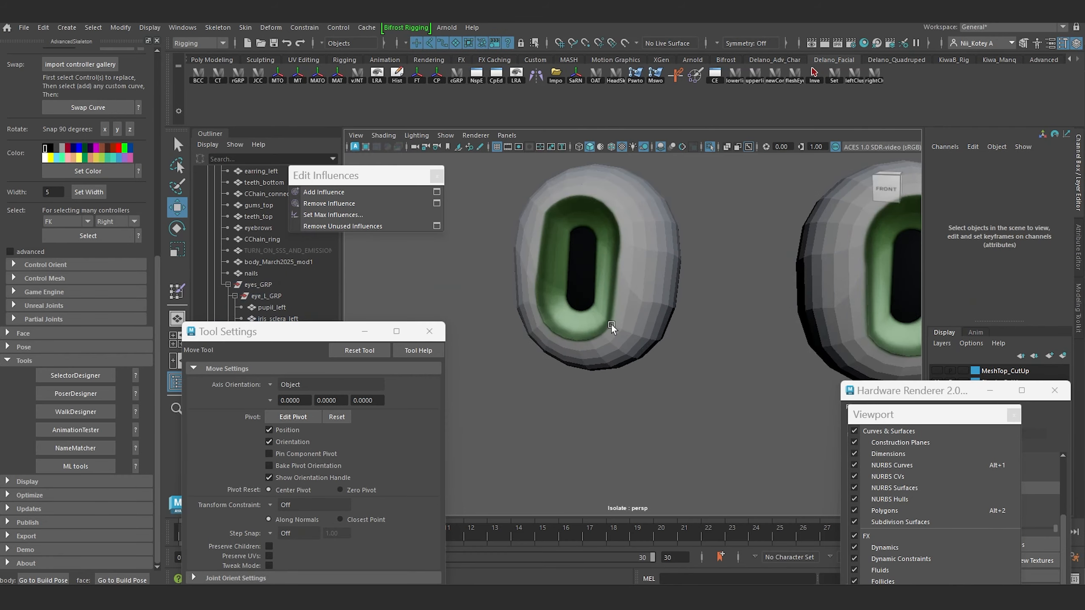
pyautogui.scroll(-3, 601, 283)
pyautogui.keyDown('alt'); pyautogui.moveTo(601, 283); pyautogui.dragTo(531, 310, button='middle'); pyautogui.keyUp('alt')
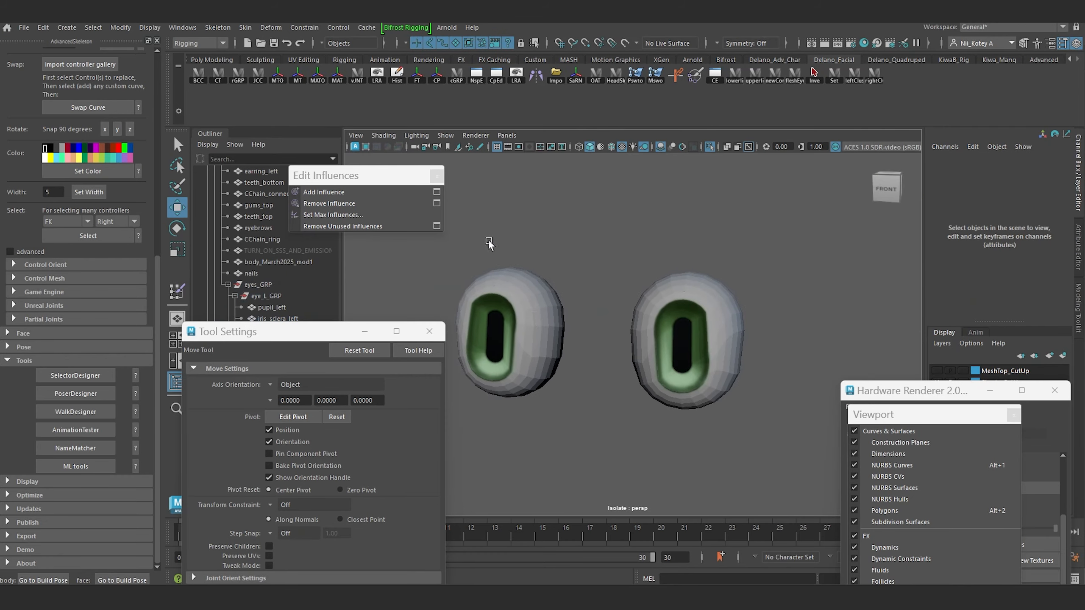
pyautogui.moveTo(470, 248); pyautogui.dragTo(744, 455)
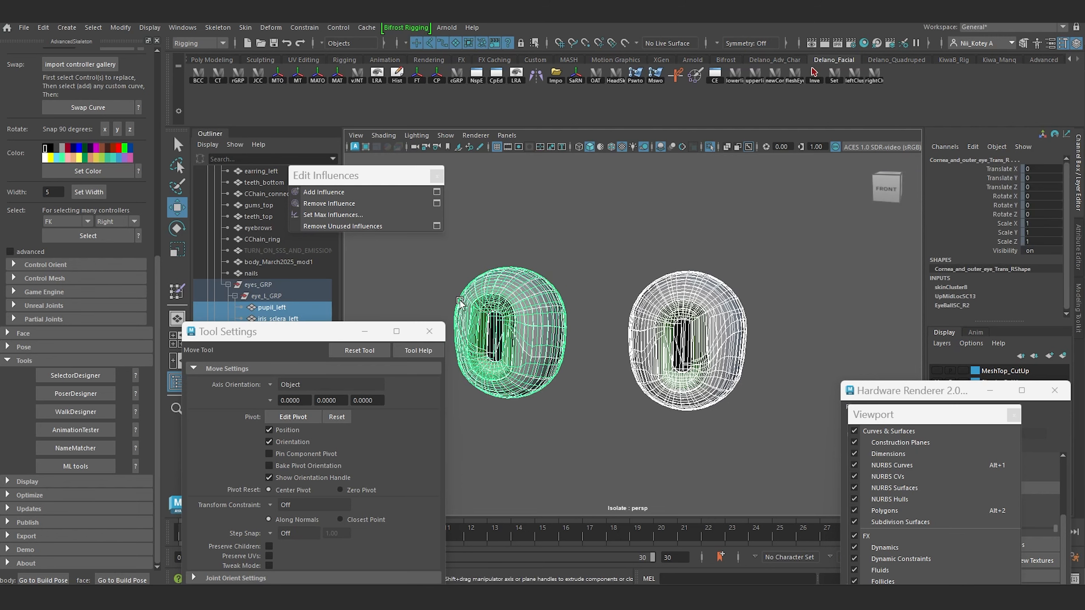
pyautogui.click(561, 252)
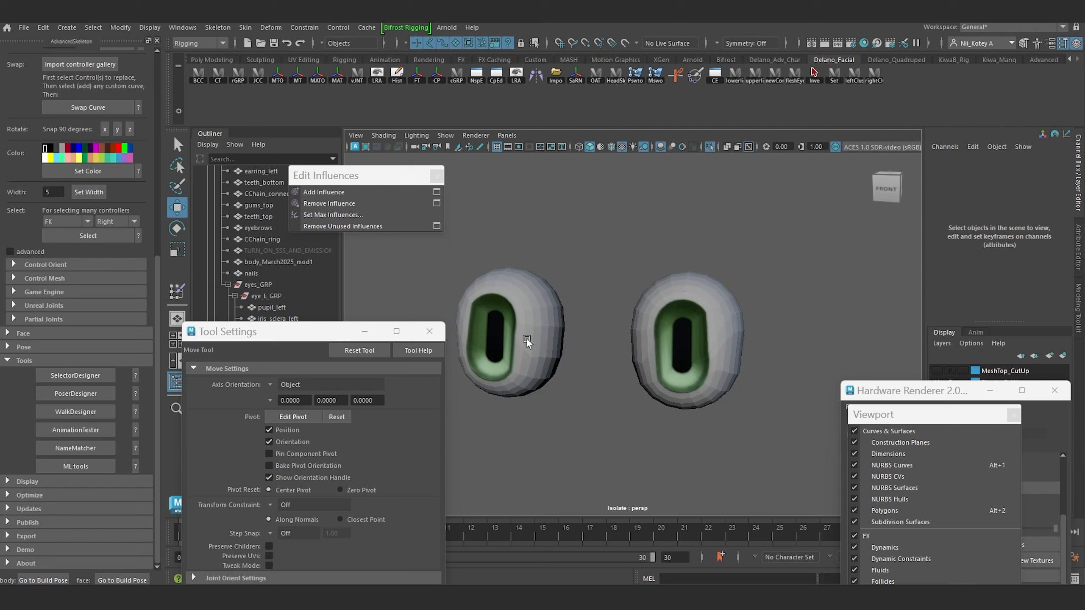
# Open the Cornea_and_outer_eye_Trans_R mesh for skin weight painting and review its face-joint influences in the UpMidLocSC13 skin cluster
pyautogui.click(560, 338)
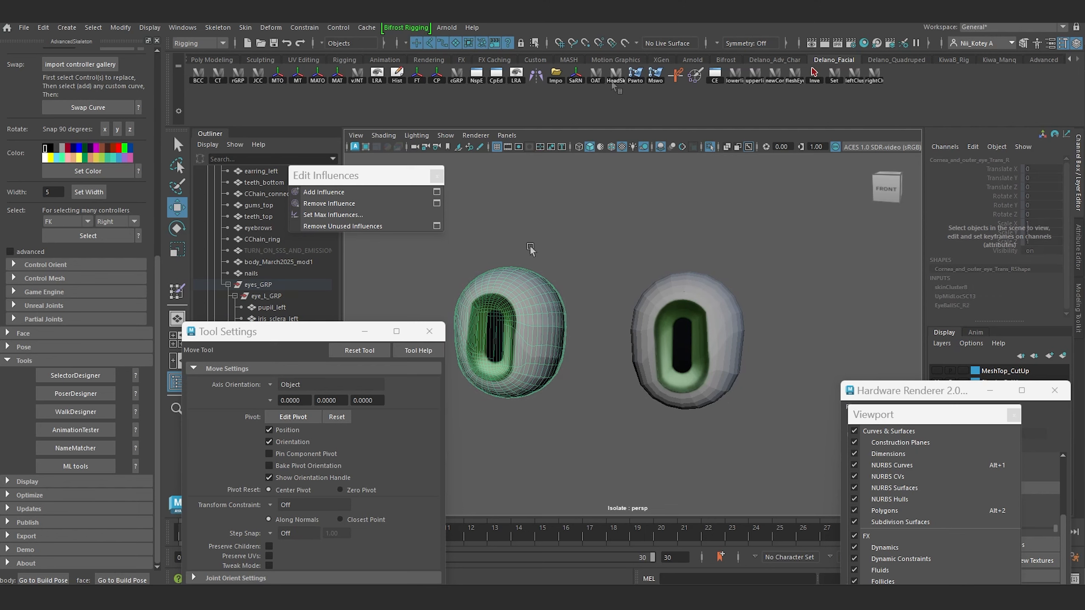
pyautogui.click(635, 75)
pyautogui.moveTo(276, 340); pyautogui.dragTo(255, 279)
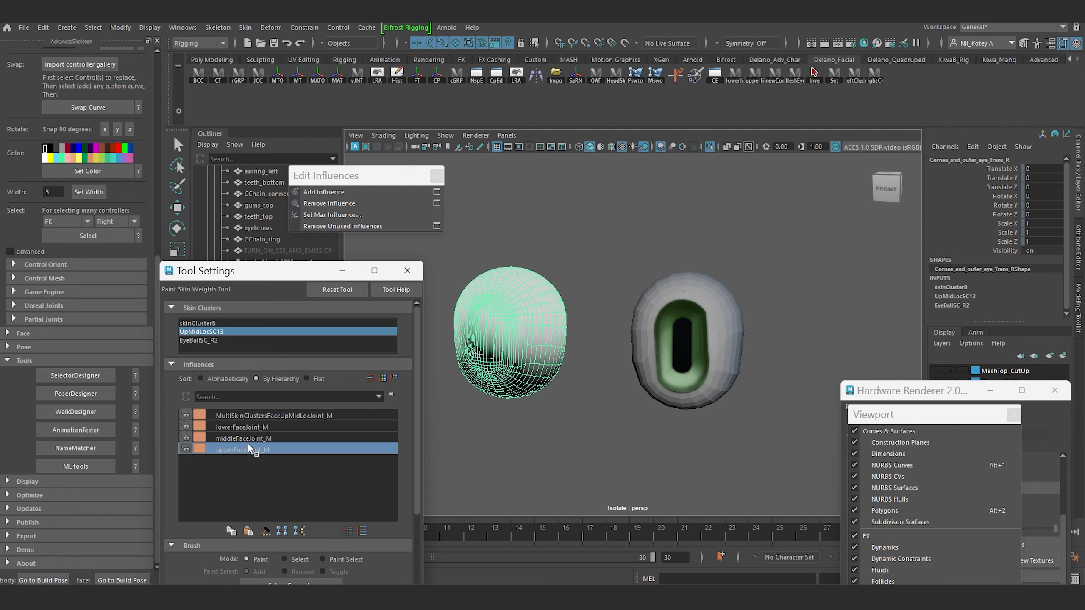
pyautogui.click(260, 439)
pyautogui.click(258, 427)
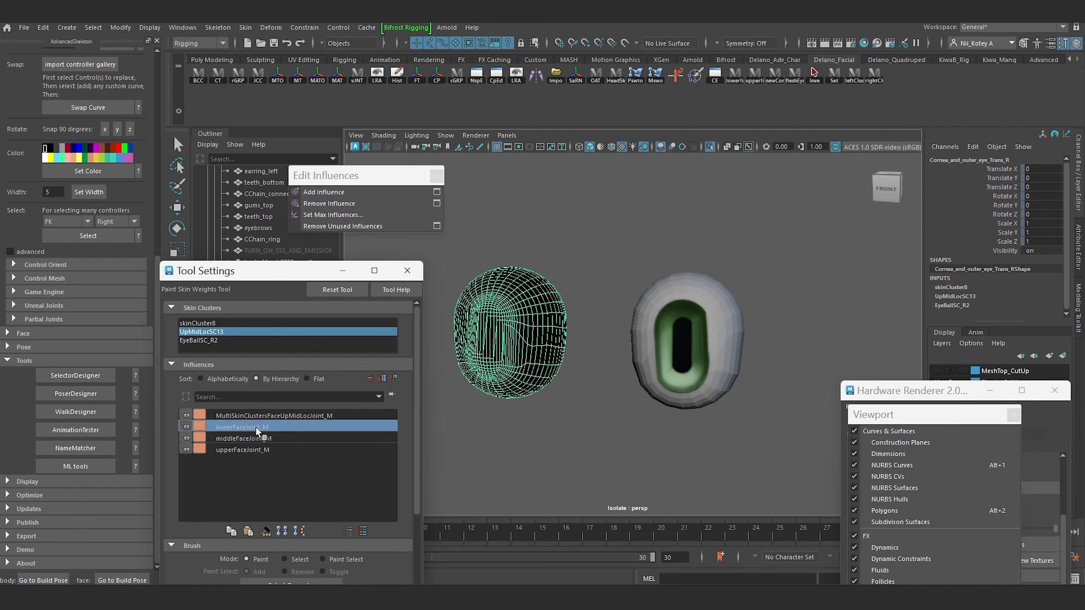
pyautogui.click(255, 439)
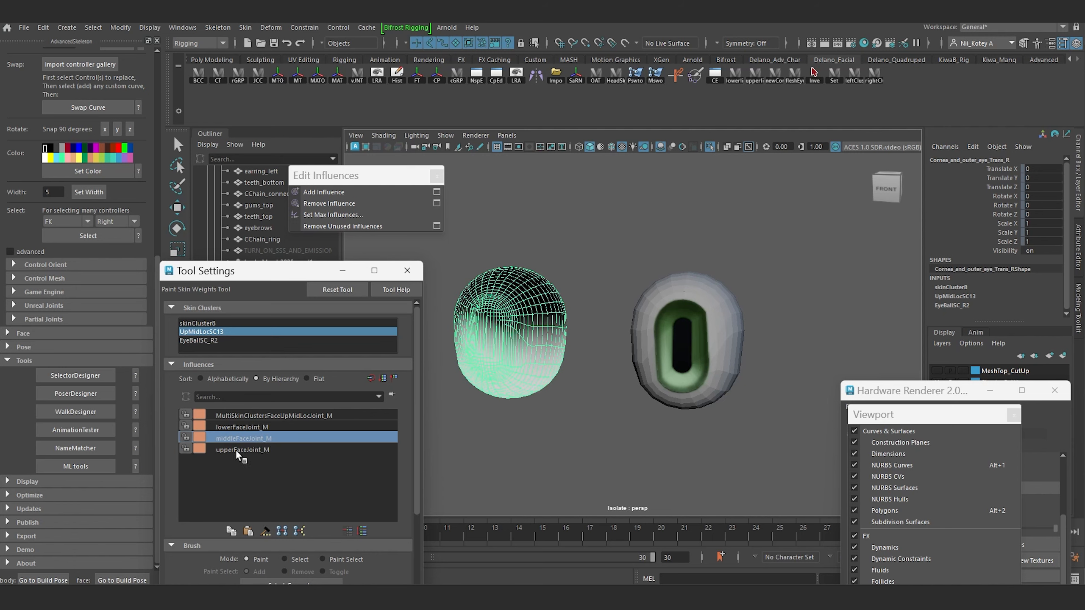
# Flood the cornea mesh's upperFaceJoint_M influence with Replace at value 1, and select the iris_sclera_right mesh
pyautogui.click(248, 451)
pyautogui.moveTo(283, 272); pyautogui.dragTo(234, 108)
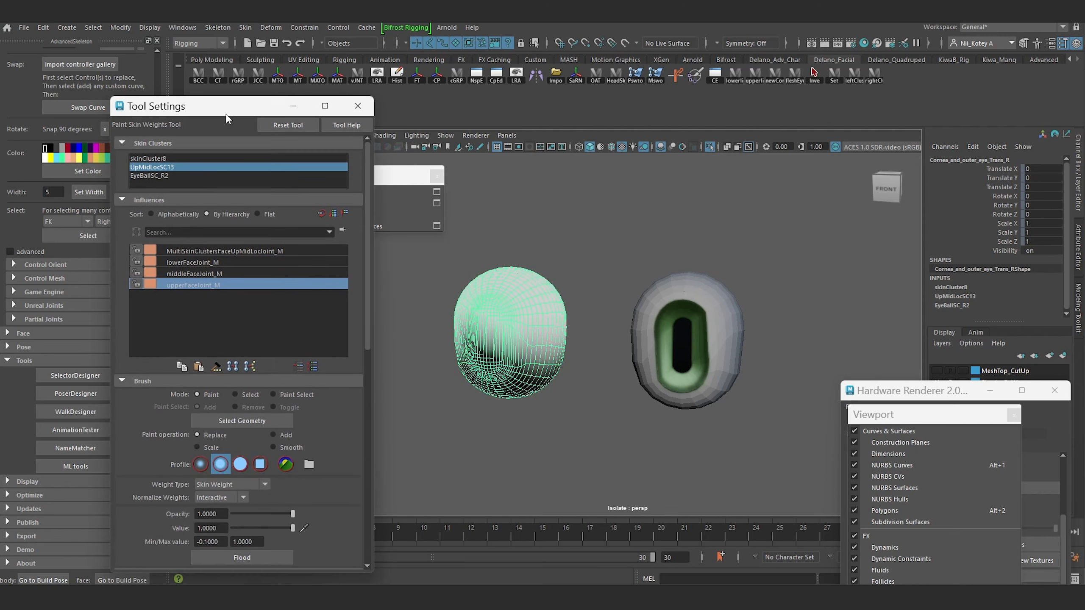
pyautogui.click(232, 558)
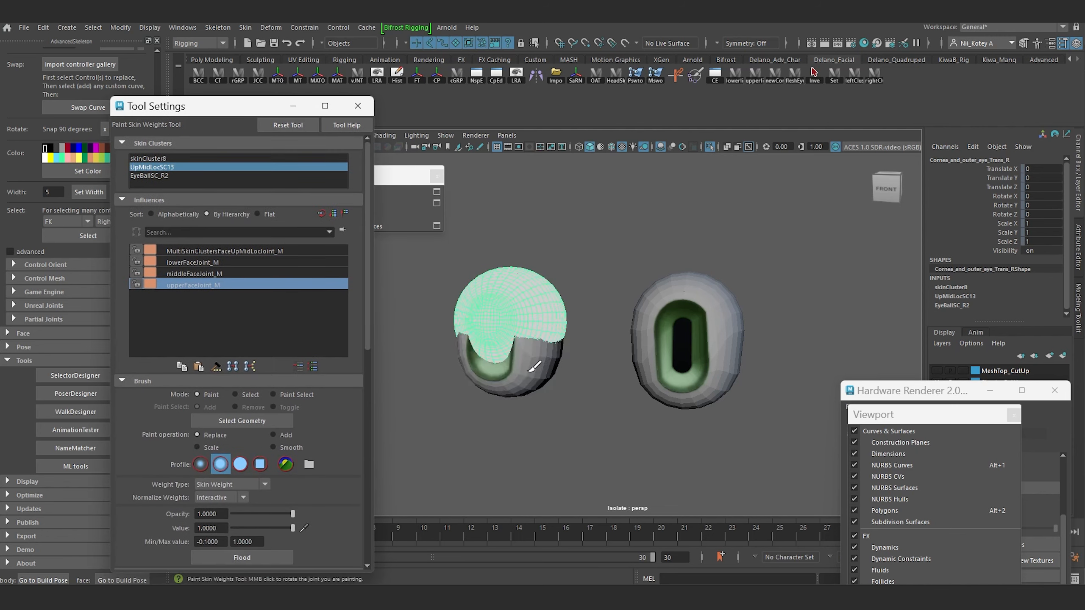
pyautogui.press('w')
pyautogui.click(551, 321)
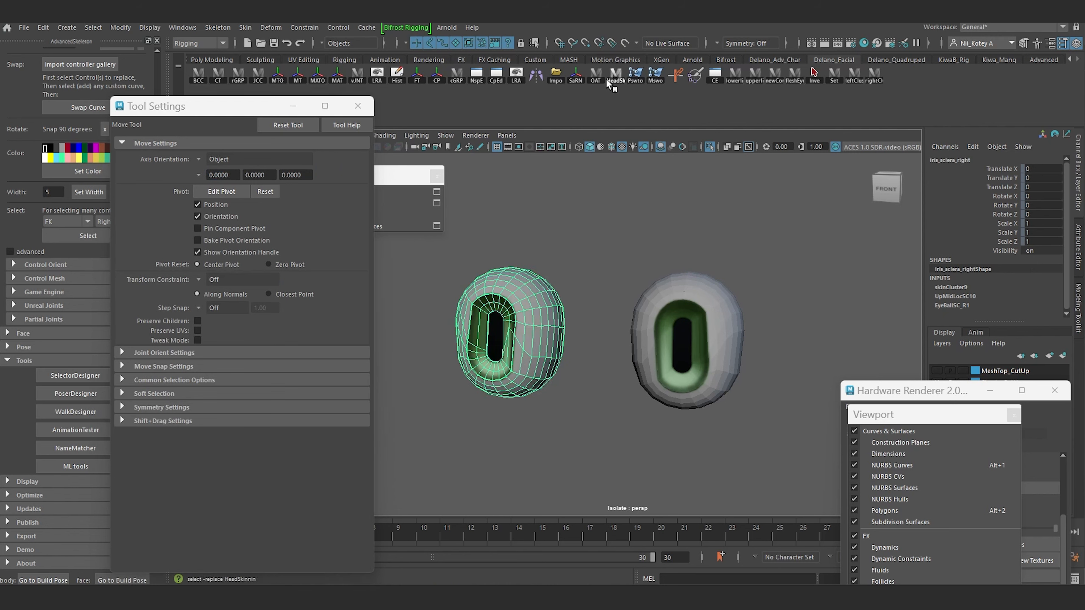
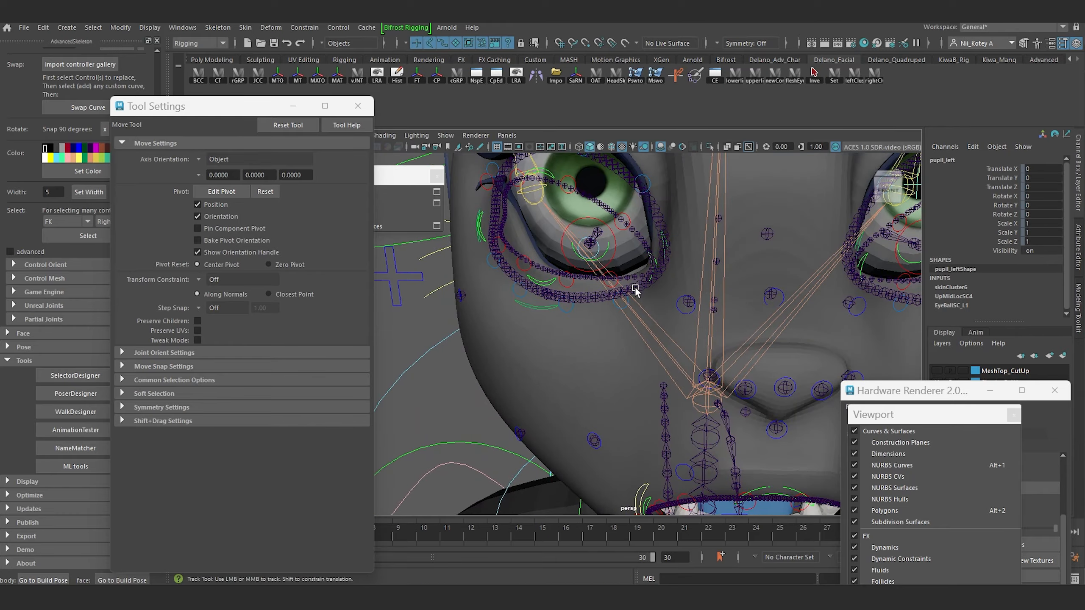
# Flood the eyelash_bottom mesh's upperFaceJoint_M influence in UpMidLocSC9 with a value of 1
pyautogui.moveTo(637, 290)
pyautogui.keyDown('alt'); pyautogui.mouseDown()
pyautogui.moveTo(548, 321)
pyautogui.moveTo(562, 312)
pyautogui.moveTo(557, 303)
pyautogui.mouseUp(); pyautogui.keyUp('alt')
pyautogui.click(558, 301)
pyautogui.scroll(-3, 574, 293)
pyautogui.keyDown('alt'); pyautogui.moveTo(557, 304); pyautogui.dragTo(554, 304); pyautogui.keyUp('alt')
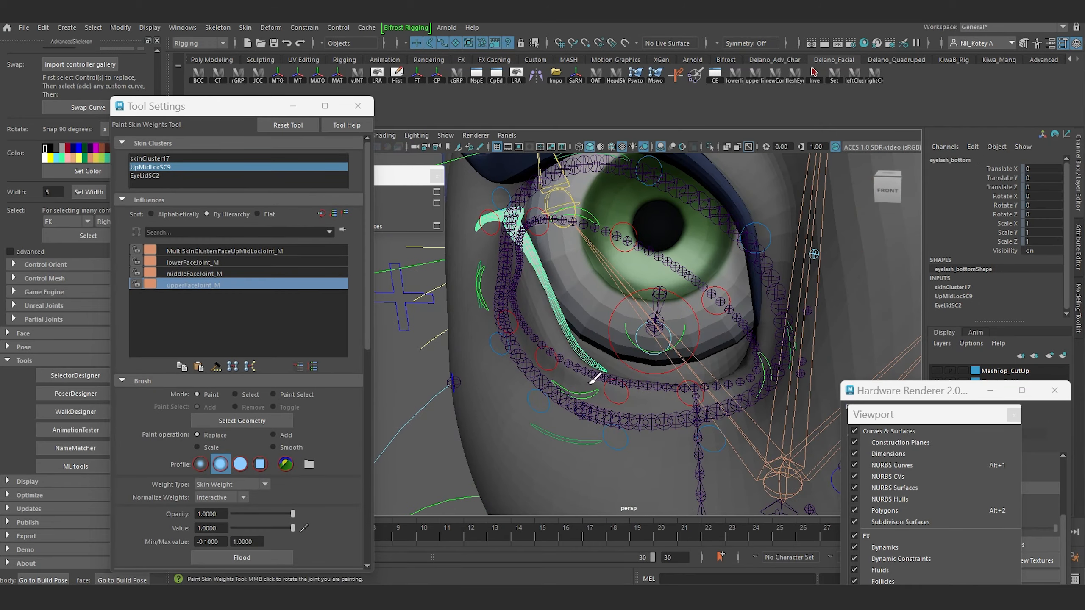
pyautogui.scroll(2, 594, 378)
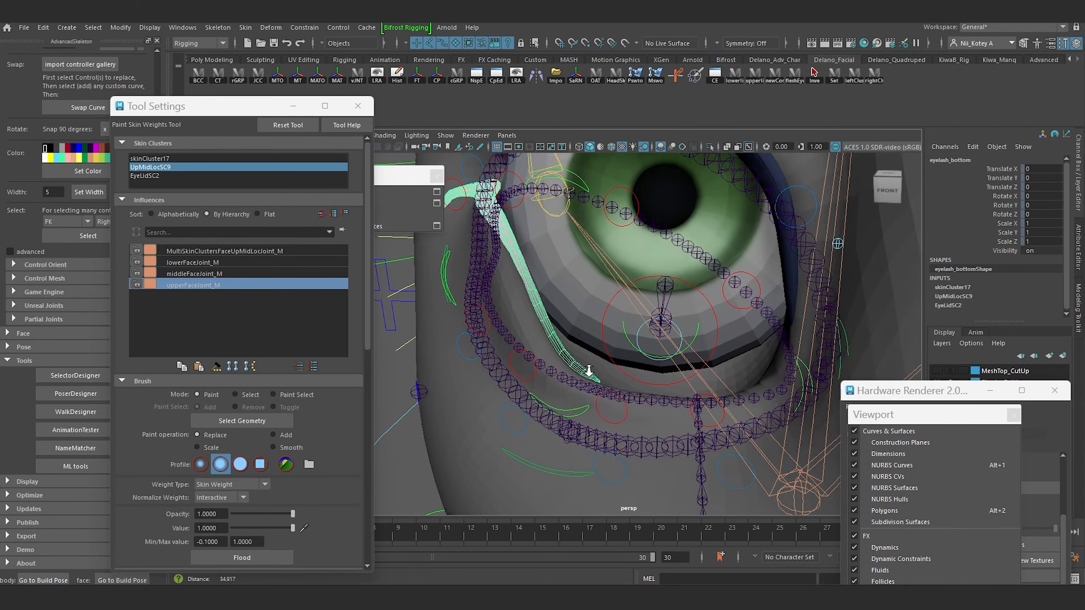
pyautogui.scroll(-4, 589, 372)
pyautogui.keyDown('alt'); pyautogui.moveTo(535, 264); pyautogui.dragTo(526, 304, button='middle'); pyautogui.keyUp('alt')
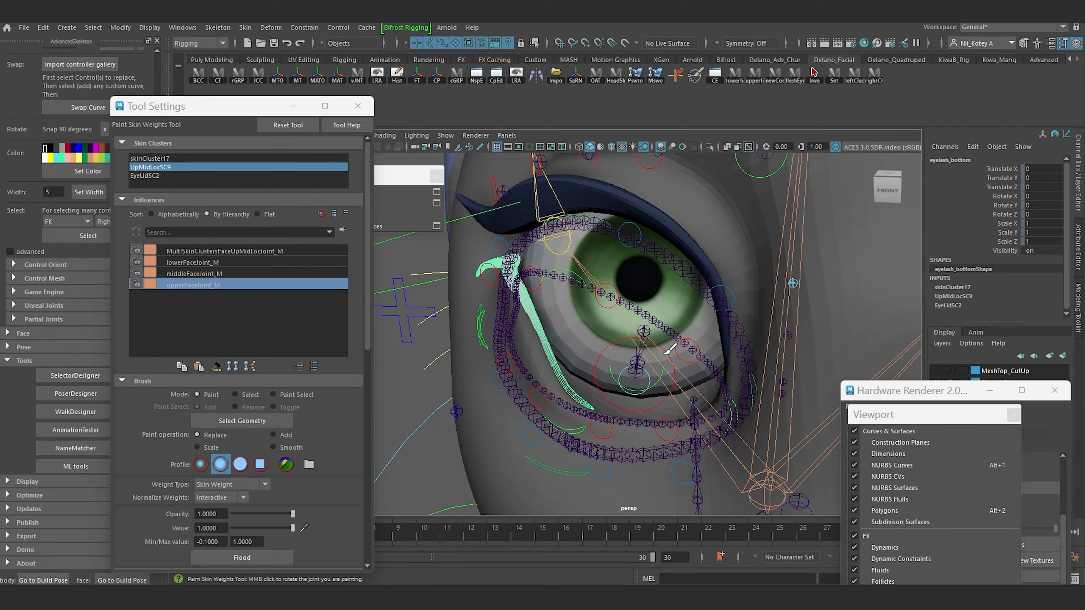
pyautogui.keyDown('alt'); pyautogui.moveTo(585, 305); pyautogui.dragTo(569, 242, button='middle'); pyautogui.keyUp('alt')
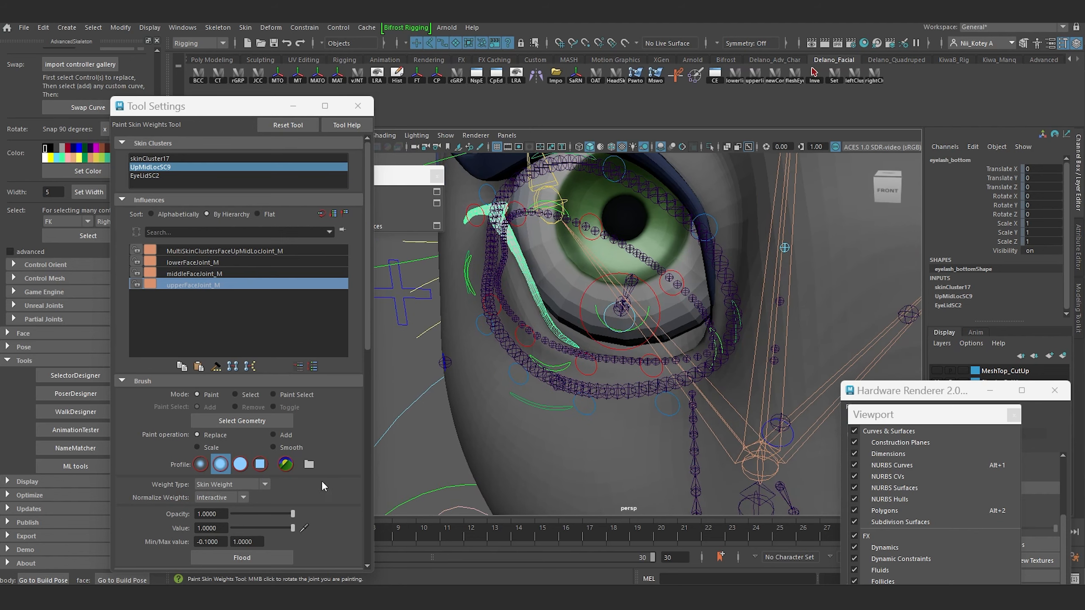
pyautogui.click(237, 561)
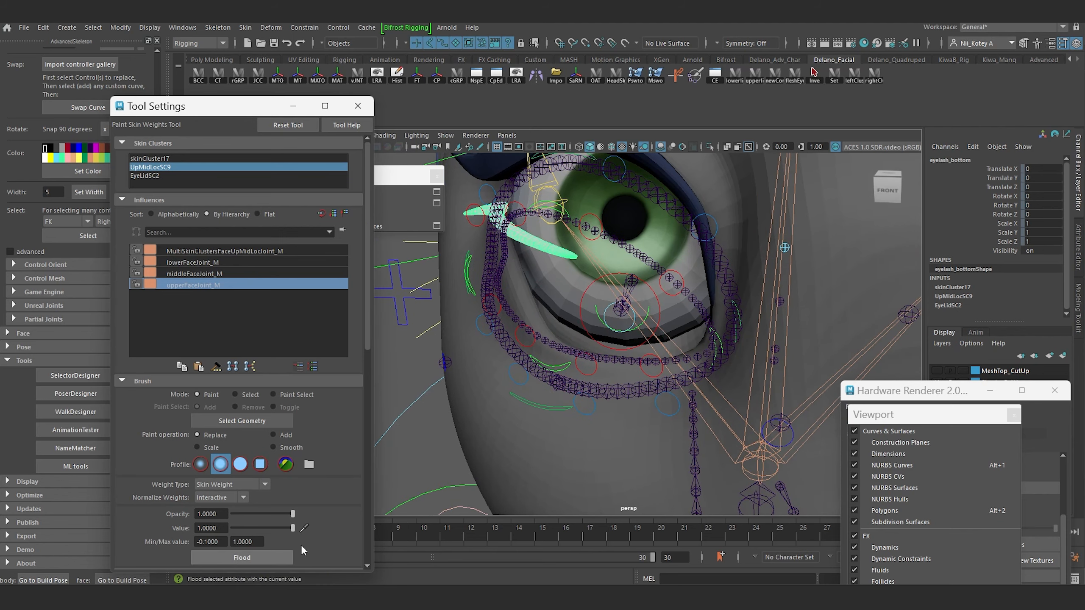
# Check the lower eyelashes on both sides and display the upperFaceJoint_M weights of body_March2025_mod1 in the UpMidLocSC skin cluster
pyautogui.scroll(-5, 684, 338)
pyautogui.keyDown('alt'); pyautogui.moveTo(692, 334); pyautogui.dragTo(593, 371, button='middle'); pyautogui.keyUp('alt')
pyautogui.scroll(3, 598, 371)
pyautogui.keyDown('alt'); pyautogui.moveTo(609, 376); pyautogui.dragTo(633, 370); pyautogui.keyUp('alt')
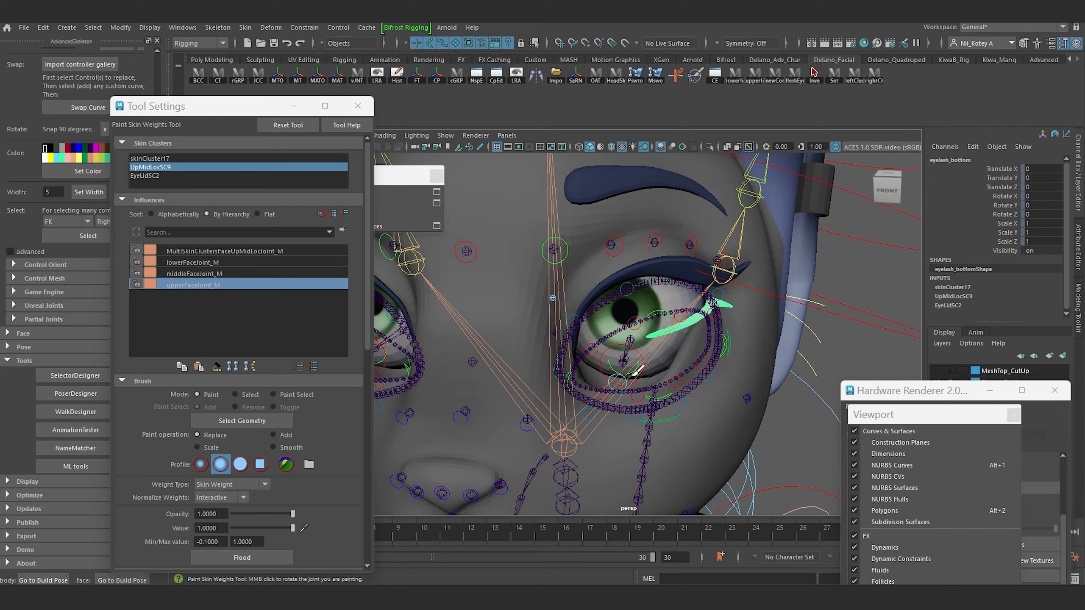
pyautogui.keyDown('alt'); pyautogui.moveTo(512, 374); pyautogui.dragTo(619, 379); pyautogui.keyUp('alt')
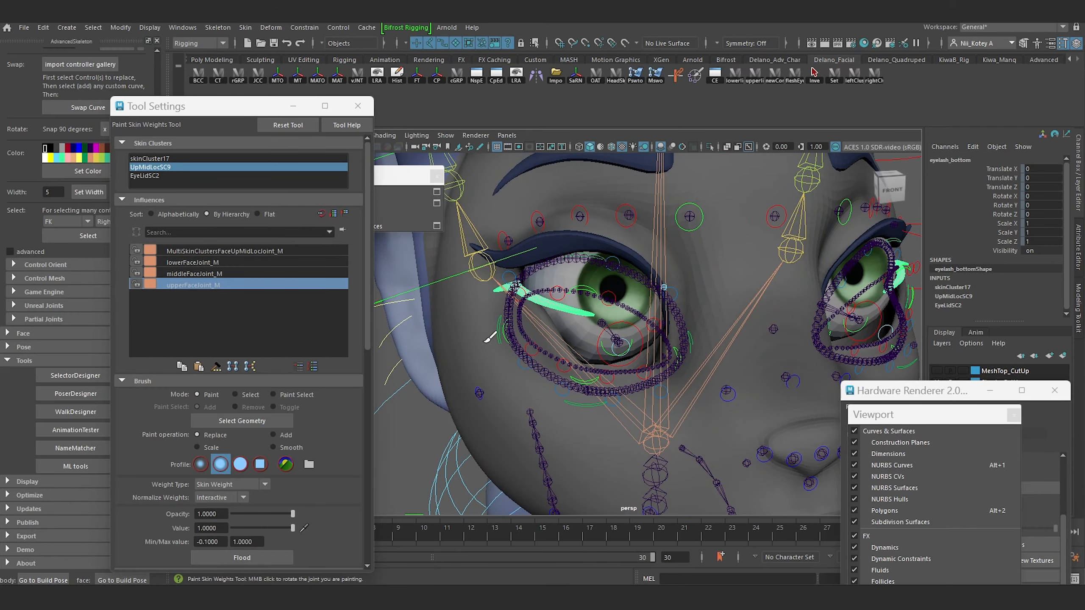
pyautogui.press('w')
pyautogui.click(505, 345)
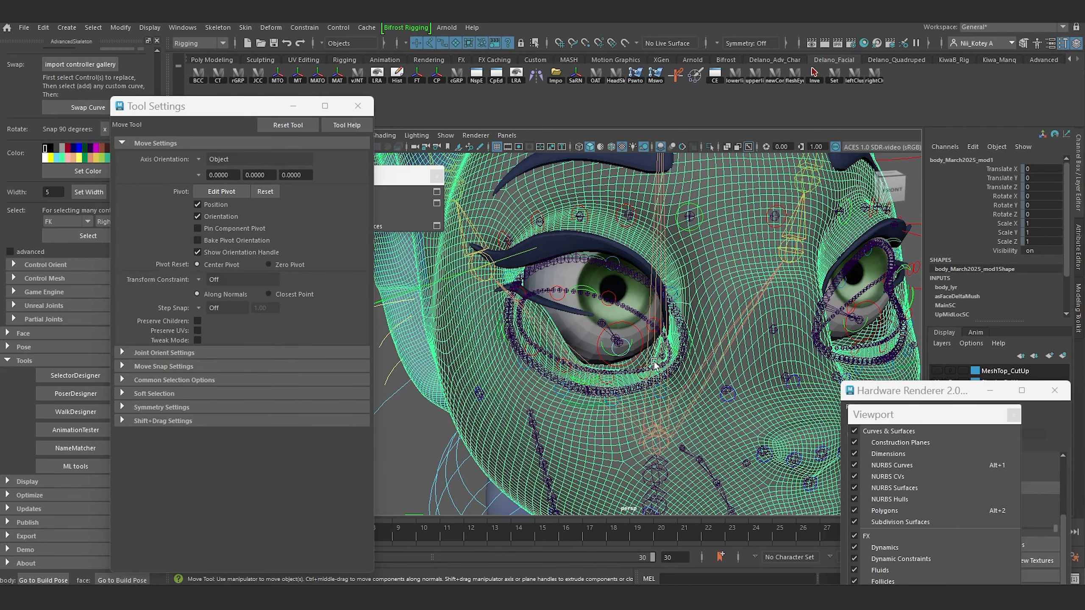
pyautogui.click(635, 78)
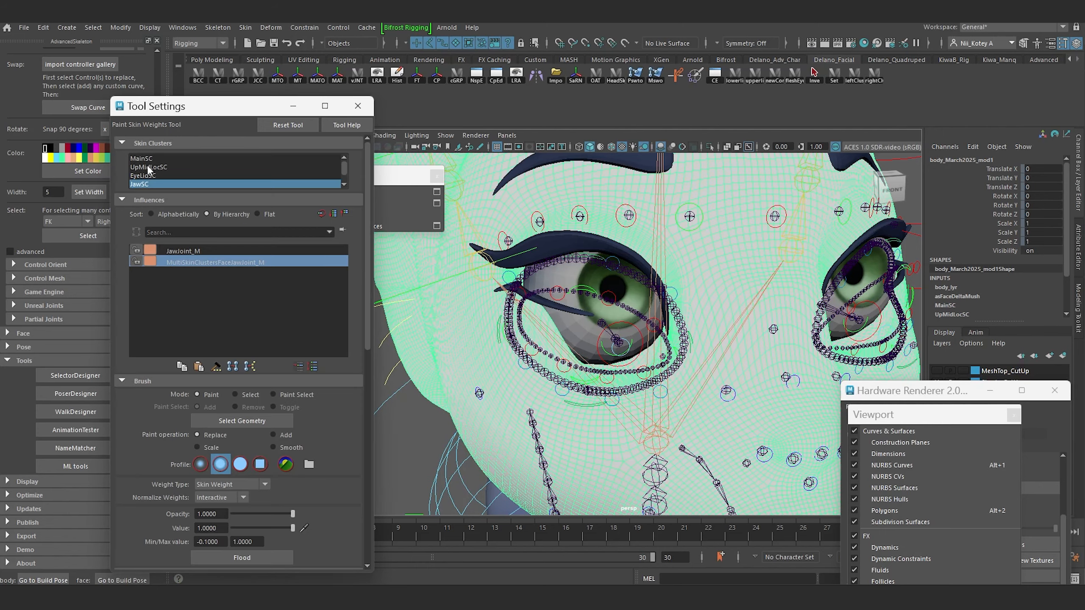
pyautogui.click(149, 167)
pyautogui.click(195, 285)
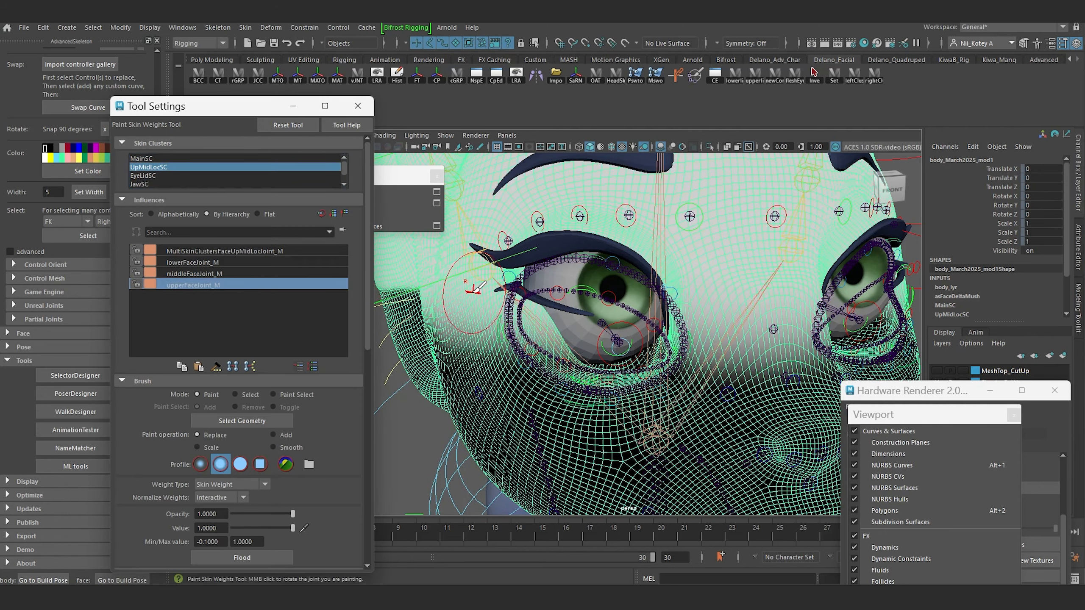
# Set the skin weight brush to the Gaussian profile for the body's upperFaceJoint_M weights around the eyes
pyautogui.keyDown('alt'); pyautogui.moveTo(469, 313); pyautogui.dragTo(454, 315, button='middle'); pyautogui.keyUp('alt')
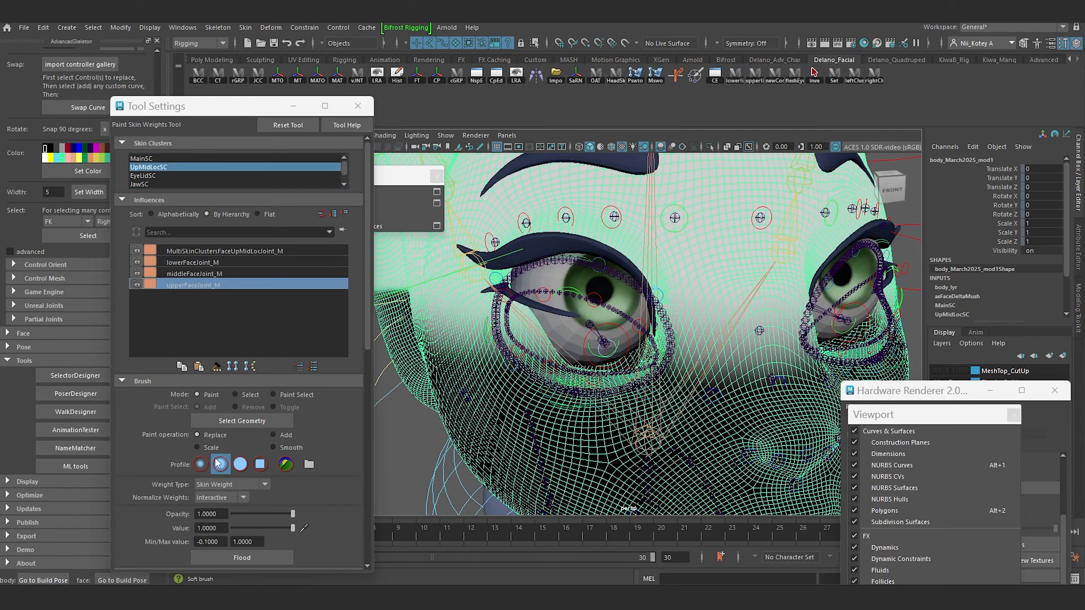
pyautogui.click(201, 464)
pyautogui.scroll(-3, 515, 387)
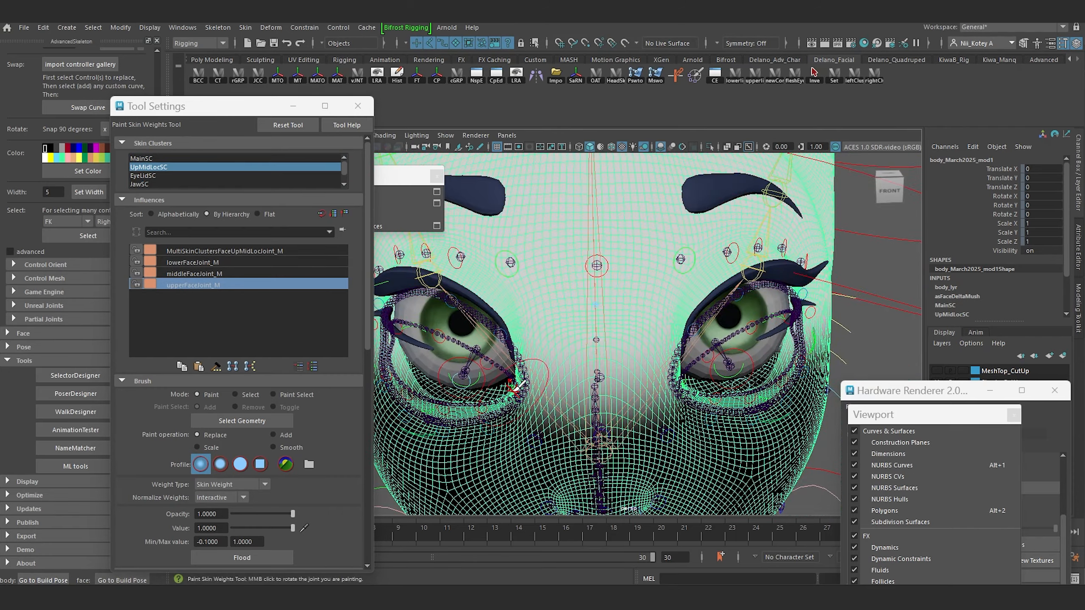
pyautogui.keyDown('alt'); pyautogui.moveTo(515, 387); pyautogui.dragTo(561, 372, button='middle'); pyautogui.keyUp('alt')
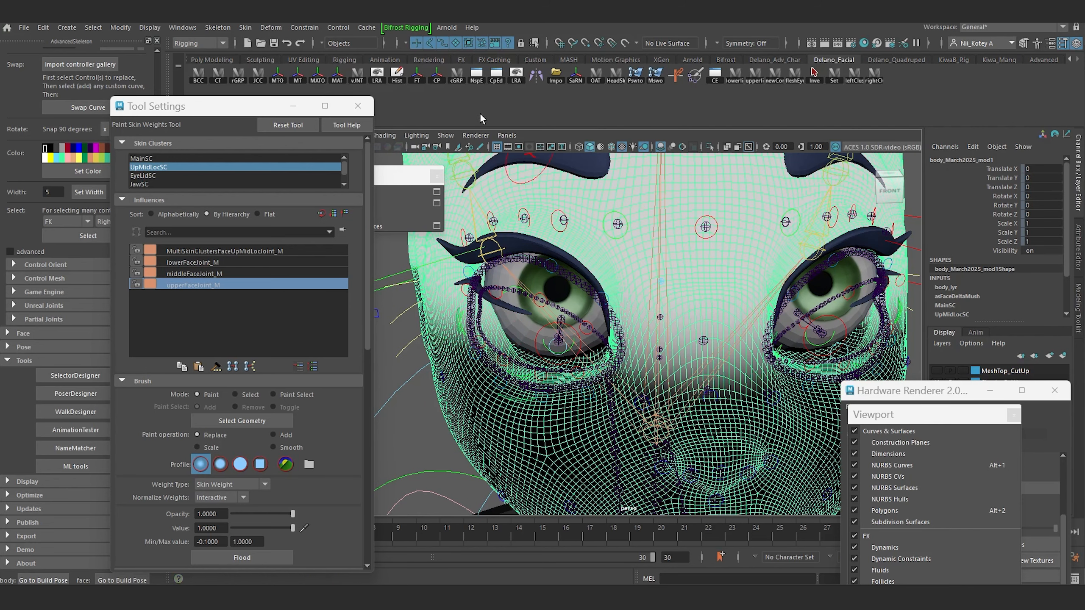
# Hide joints and NURBS curves in the viewport, keeping the display options open in a separate window
pyautogui.click(447, 136)
pyautogui.moveTo(504, 184)
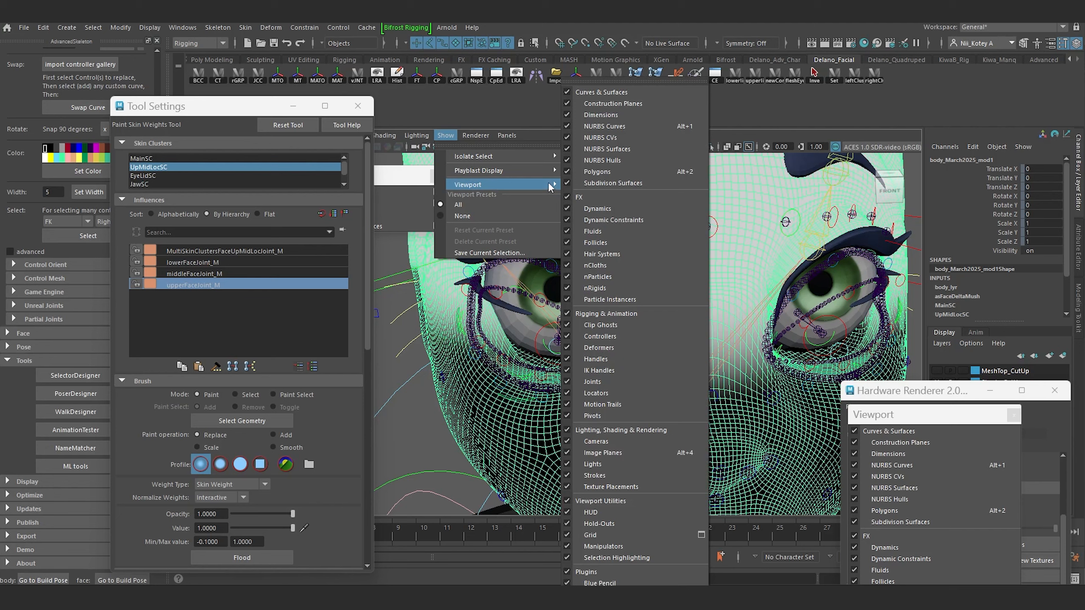
pyautogui.click(629, 80)
pyautogui.moveTo(655, 72); pyautogui.dragTo(983, 21)
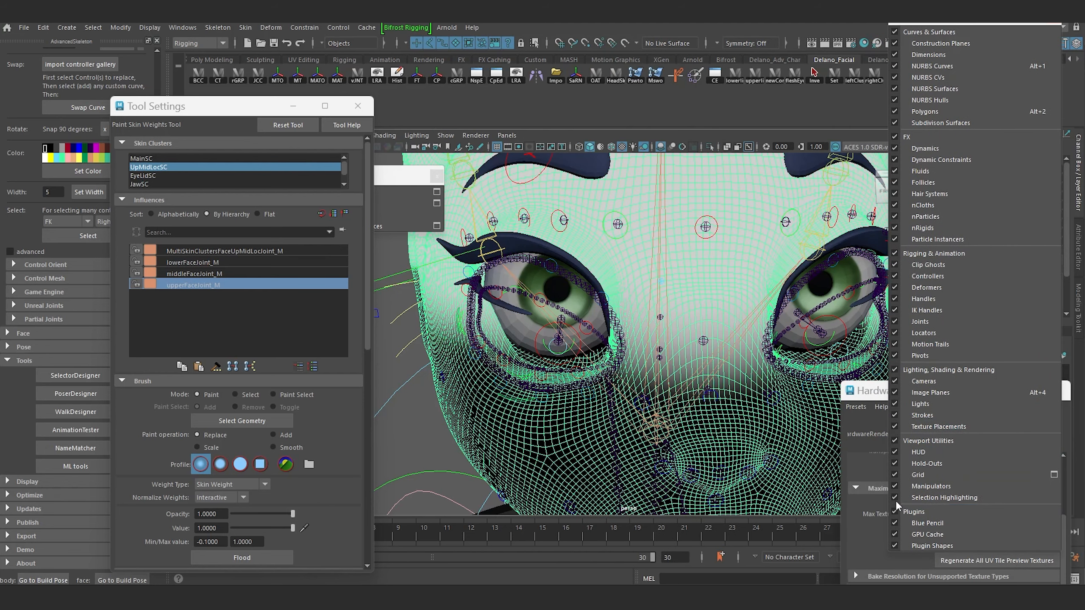
pyautogui.click(894, 321)
pyautogui.keyDown('alt'); pyautogui.moveTo(608, 396); pyautogui.dragTo(620, 363, button='middle'); pyautogui.keyUp('alt')
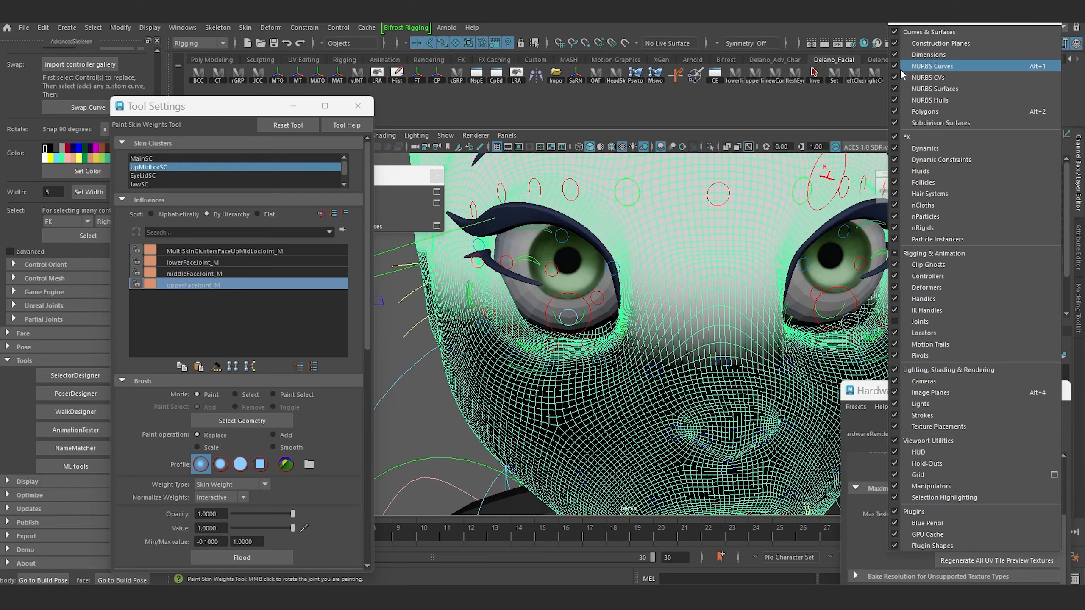
pyautogui.click(919, 66)
pyautogui.keyDown('alt'); pyautogui.moveTo(508, 281); pyautogui.dragTo(526, 307, button='middle'); pyautogui.keyUp('alt')
pyautogui.scroll(3, 512, 325)
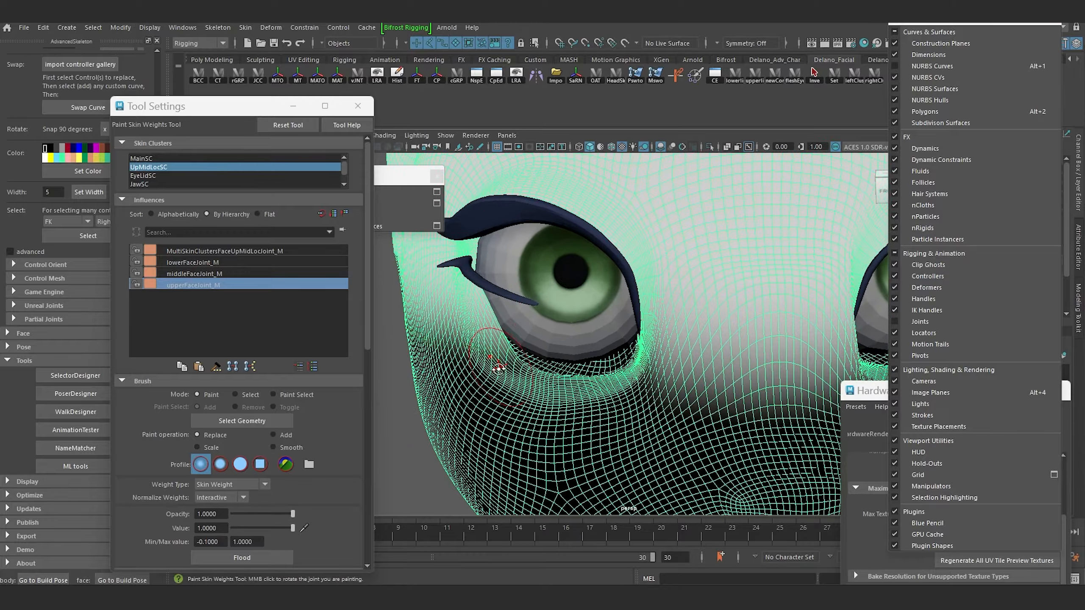
# Set the skin weight brush to the Add operation with a value of 0.1
pyautogui.keyDown('alt'); pyautogui.moveTo(496, 368); pyautogui.dragTo(541, 319); pyautogui.keyUp('alt')
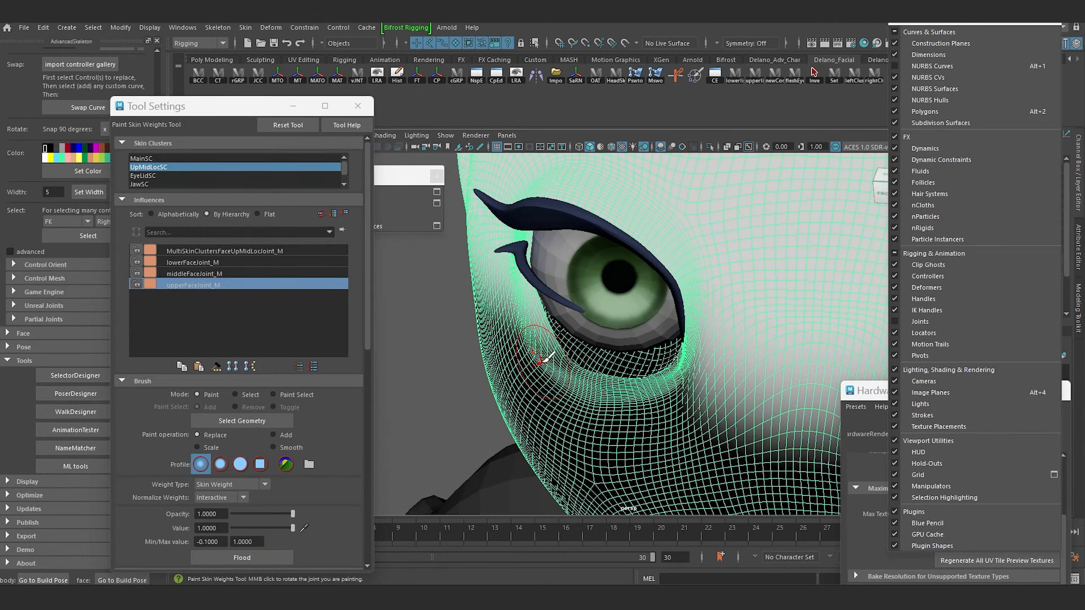
pyautogui.click(273, 435)
pyautogui.keyDown('alt'); pyautogui.moveTo(570, 372); pyautogui.dragTo(499, 390); pyautogui.keyUp('alt')
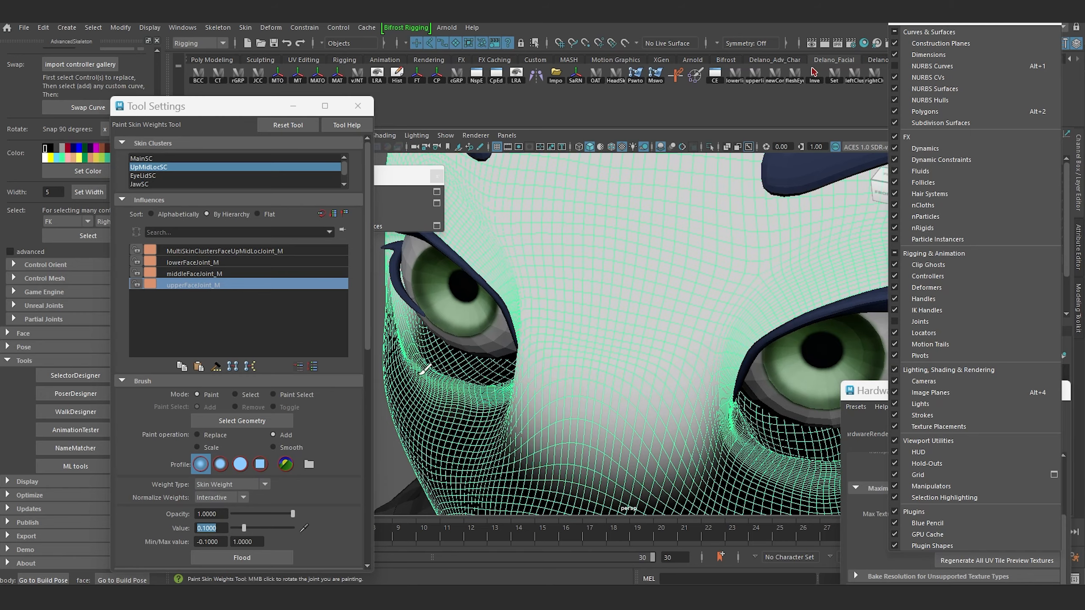
# Examine the body's upperFaceJoint_M weights along the lower eyelids and under both eyes from several angles
pyautogui.scroll(5, 414, 362)
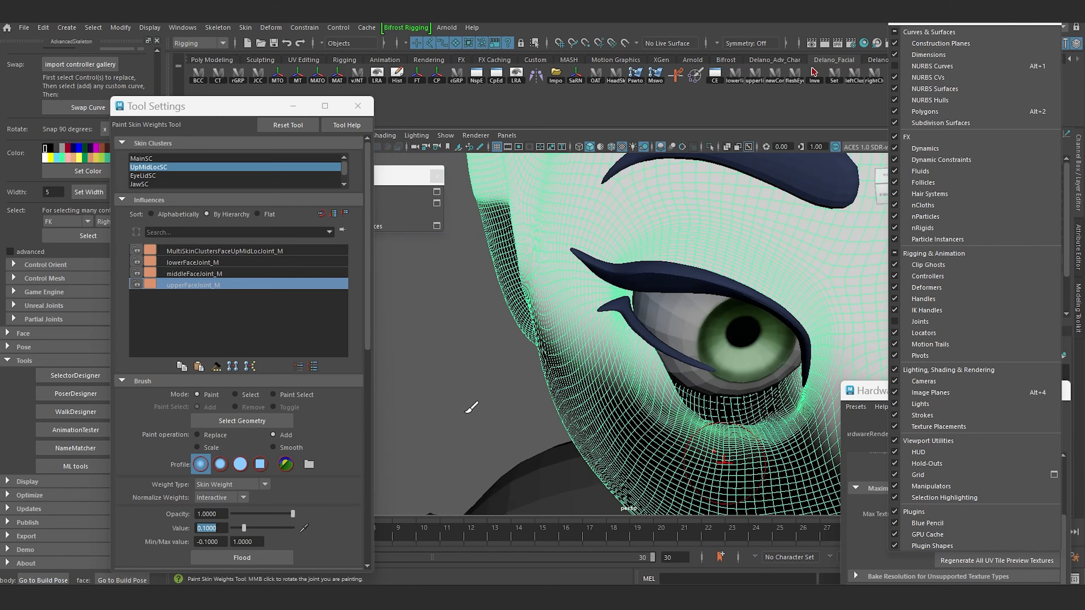
pyautogui.keyDown('alt'); pyautogui.moveTo(598, 410); pyautogui.dragTo(615, 399); pyautogui.keyUp('alt')
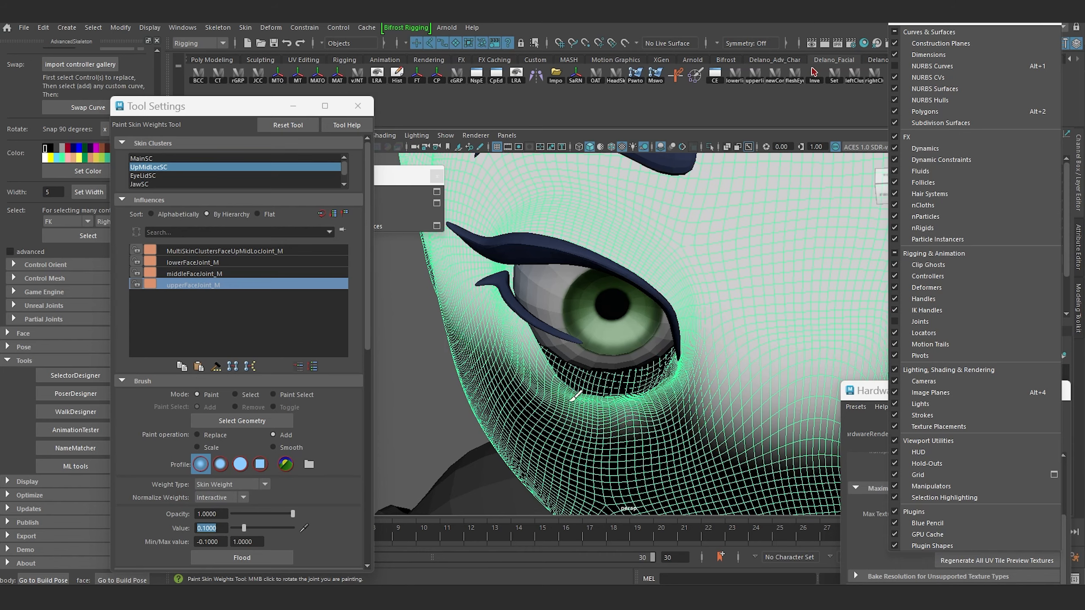
pyautogui.moveTo(565, 406)
pyautogui.keyDown('alt'); pyautogui.mouseDown()
pyautogui.moveTo(555, 406)
pyautogui.moveTo(555, 346)
pyautogui.mouseUp(); pyautogui.keyUp('alt')
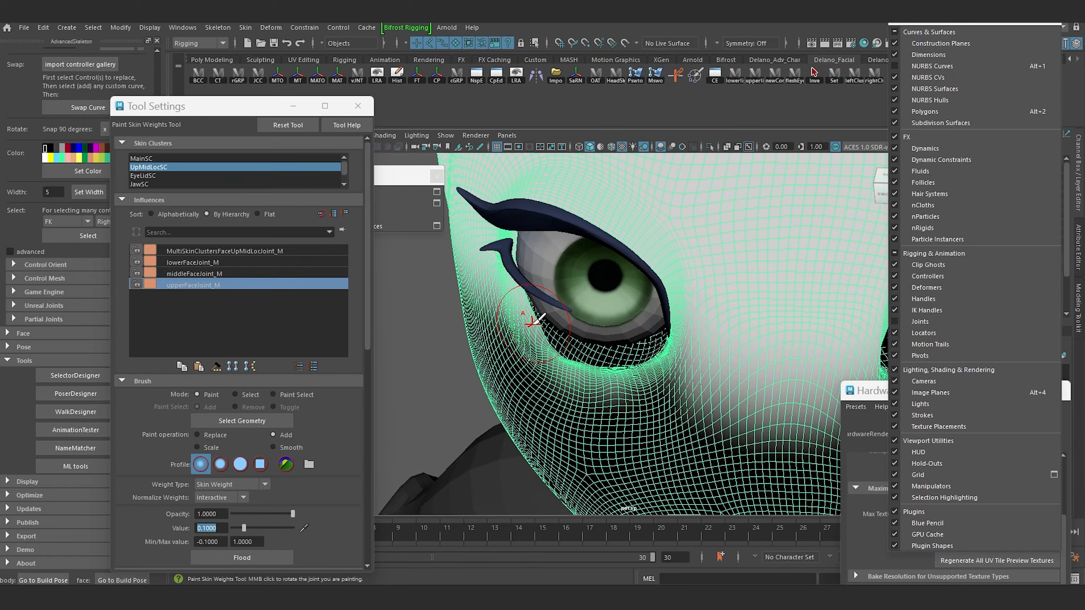
pyautogui.keyDown('alt'); pyautogui.moveTo(555, 361); pyautogui.dragTo(598, 355); pyautogui.keyUp('alt')
pyautogui.scroll(-8, 547, 367)
pyautogui.keyDown('alt'); pyautogui.moveTo(744, 325); pyautogui.dragTo(633, 363, button='middle'); pyautogui.keyUp('alt')
pyautogui.scroll(8, 633, 371)
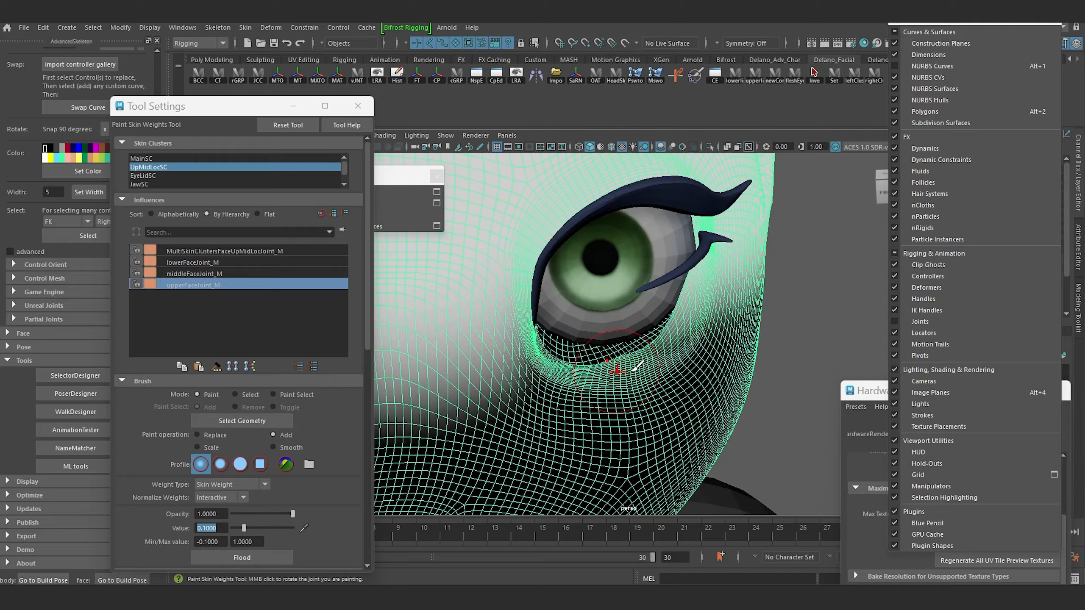
pyautogui.moveTo(606, 349)
pyautogui.keyDown('alt'); pyautogui.mouseDown()
pyautogui.moveTo(599, 379)
pyautogui.moveTo(602, 356)
pyautogui.mouseUp(); pyautogui.keyUp('alt')
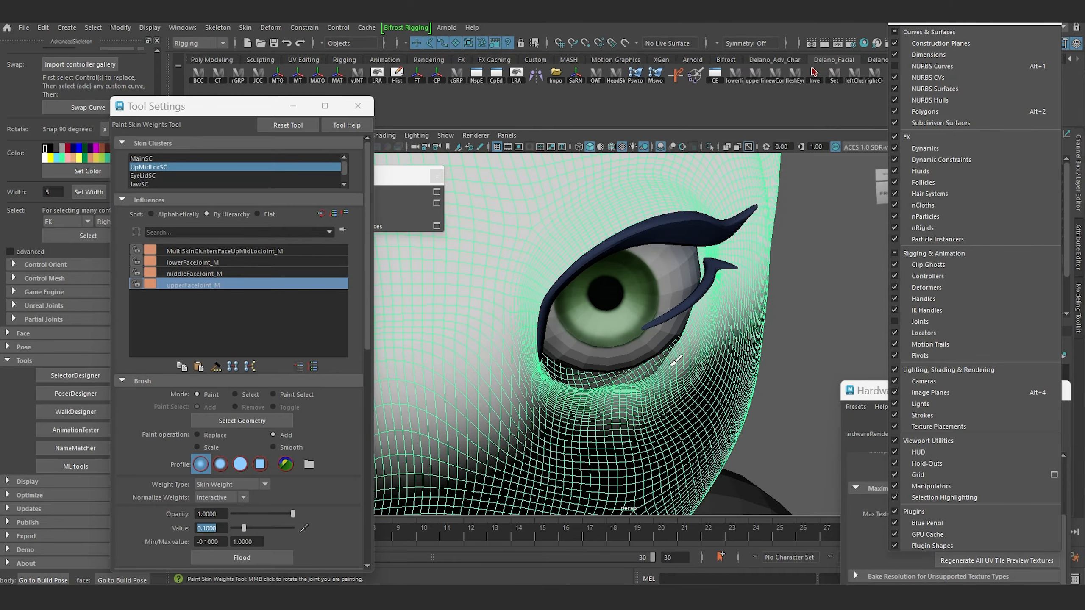
pyautogui.keyDown('alt'); pyautogui.moveTo(675, 361); pyautogui.dragTo(560, 314); pyautogui.keyUp('alt')
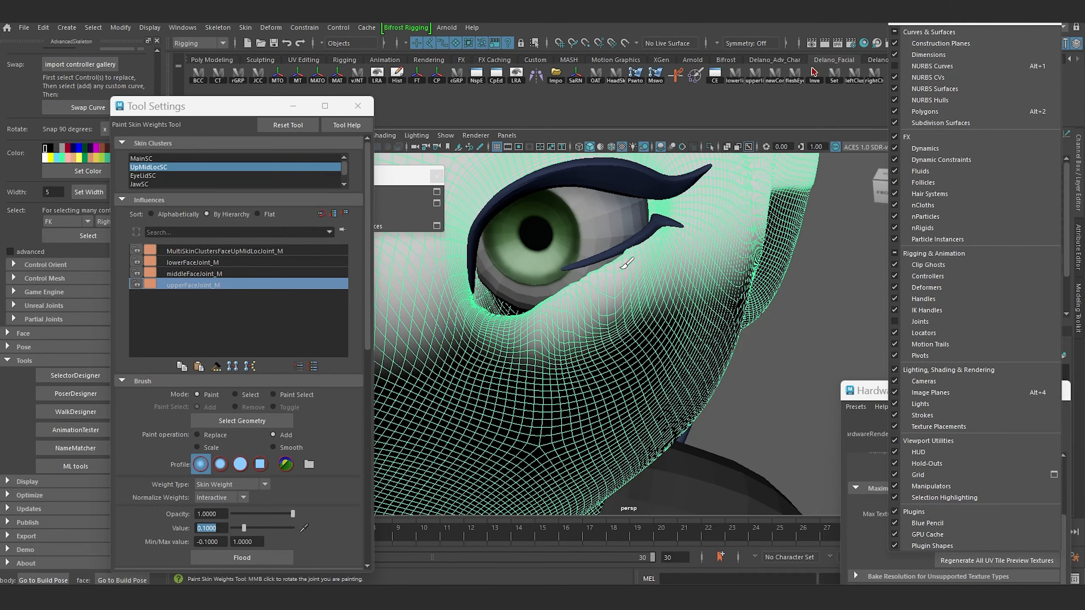
# Isolate the upper-face area of body_March2025_mod1 and return to the Paint Skin Weights Tool in object mode
pyautogui.scroll(-8, 627, 263)
pyautogui.hotkey('ctrl', '1')
pyautogui.moveTo(568, 243)
pyautogui.keyDown('alt'); pyautogui.mouseDown()
pyautogui.moveTo(641, 289)
pyautogui.moveTo(589, 257)
pyautogui.mouseUp(); pyautogui.keyUp('alt')
pyautogui.press('w')
pyautogui.rightClick(561, 213)
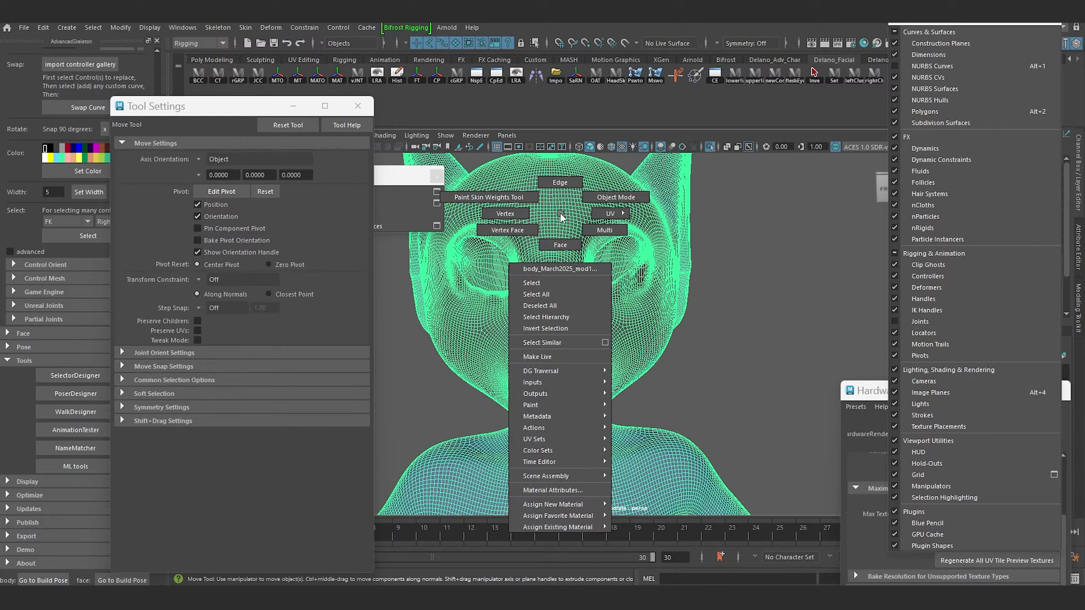
pyautogui.moveTo(560, 217); pyautogui.dragTo(576, 207, button='right')
pyautogui.hotkey('ctrl', '1')
pyautogui.hotkey('ctrl', '1')
pyautogui.scroll(5, 648, 165)
pyautogui.keyDown('alt'); pyautogui.moveTo(648, 166); pyautogui.dragTo(607, 193); pyautogui.keyUp('alt')
pyautogui.moveTo(606, 193); pyautogui.dragTo(632, 176, button='right')
pyautogui.press('y')
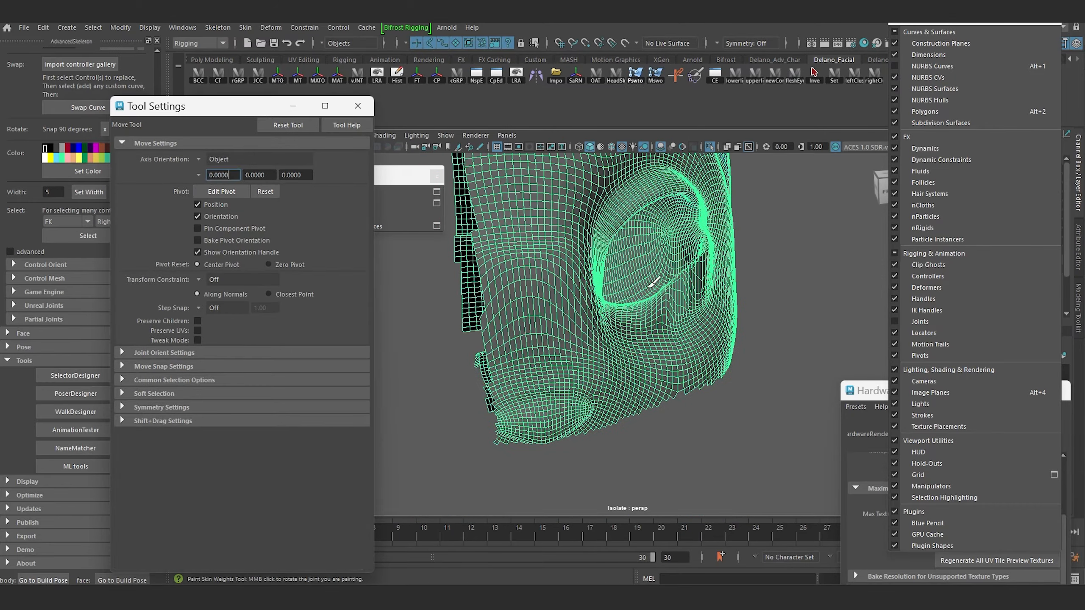
# Add upperFaceJoint_M weight around the eye socket and along the lower eyelid of the isolated face area
pyautogui.moveTo(650, 284)
pyautogui.keyDown('alt'); pyautogui.mouseDown()
pyautogui.moveTo(618, 253)
pyautogui.moveTo(659, 369)
pyautogui.moveTo(605, 368)
pyautogui.moveTo(632, 355)
pyautogui.mouseUp(); pyautogui.keyUp('alt')
pyautogui.scroll(5, 606, 368)
pyautogui.moveTo(701, 406)
pyautogui.mouseDown()
pyautogui.moveTo(671, 461)
pyautogui.moveTo(709, 369)
pyautogui.moveTo(617, 380)
pyautogui.moveTo(687, 306)
pyautogui.mouseUp()
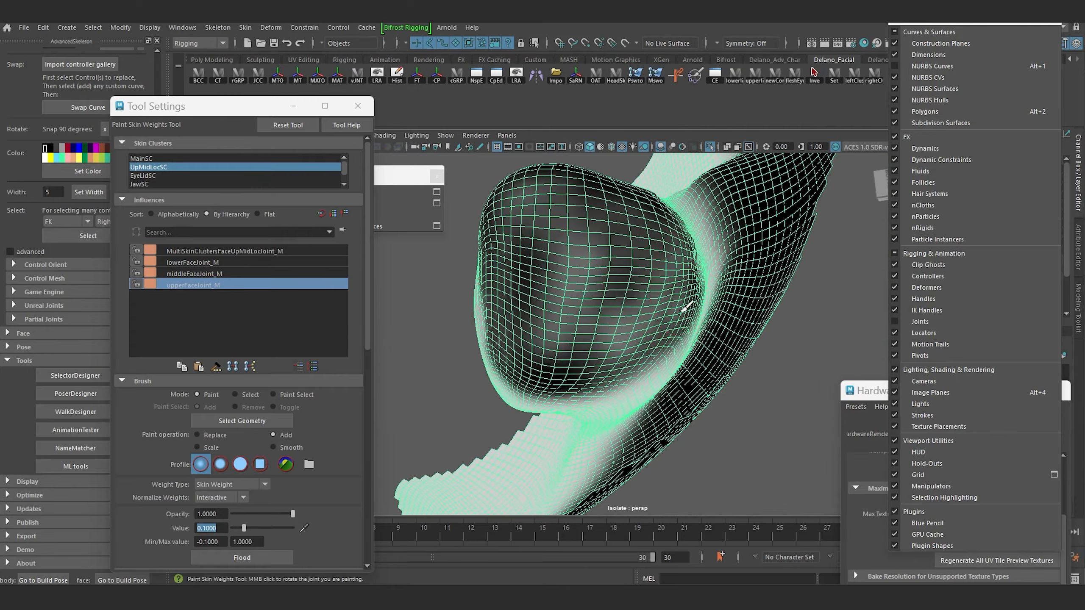
pyautogui.moveTo(687, 256)
pyautogui.mouseDown()
pyautogui.moveTo(615, 189)
pyautogui.moveTo(672, 293)
pyautogui.moveTo(601, 256)
pyautogui.moveTo(581, 446)
pyautogui.moveTo(513, 339)
pyautogui.moveTo(739, 325)
pyautogui.moveTo(690, 254)
pyautogui.moveTo(581, 298)
pyautogui.moveTo(624, 287)
pyautogui.moveTo(591, 296)
pyautogui.mouseUp()
pyautogui.scroll(3, 615, 180)
pyautogui.keyDown('alt'); pyautogui.moveTo(580, 349); pyautogui.dragTo(624, 320); pyautogui.keyUp('alt')
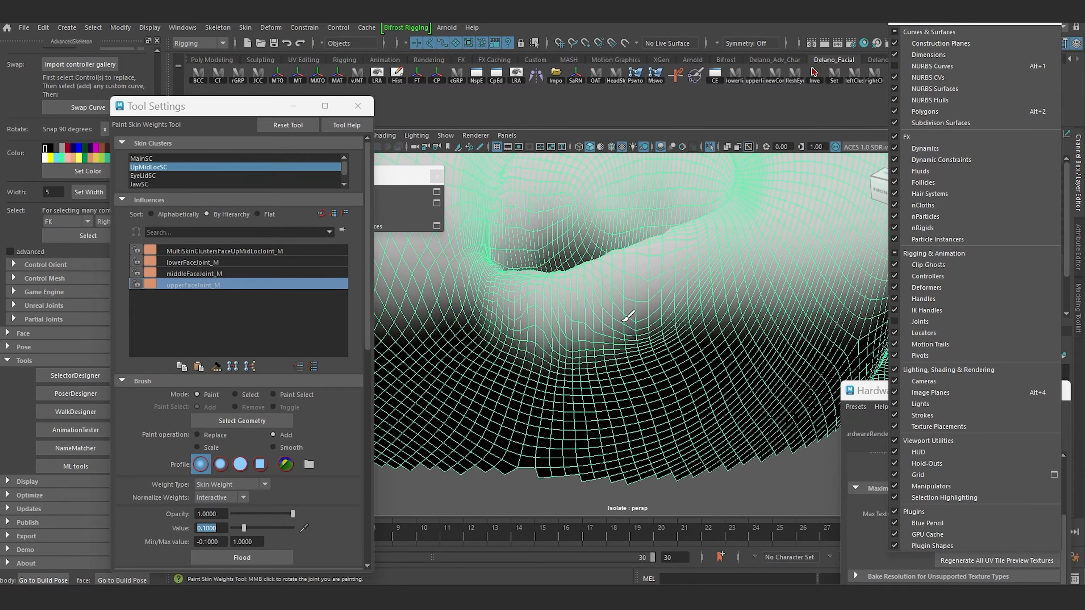
pyautogui.keyDown('alt'); pyautogui.moveTo(711, 149); pyautogui.dragTo(603, 320); pyautogui.keyUp('alt')
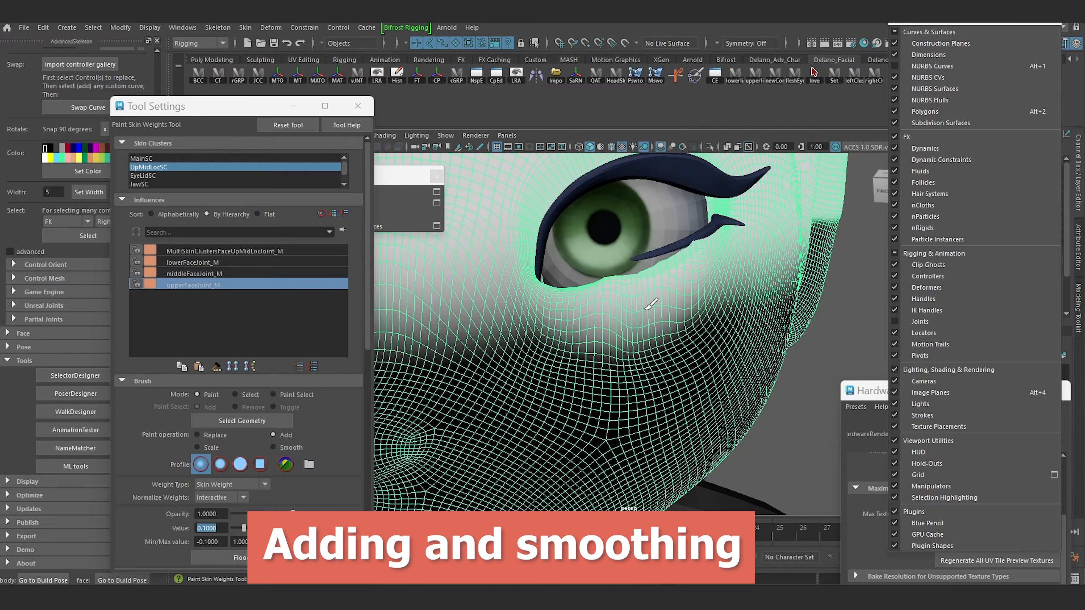
# Isolate the faces around the eye and touch up the upperFaceJoint_M weights on their vertices along the lower eyelid
pyautogui.press('q')
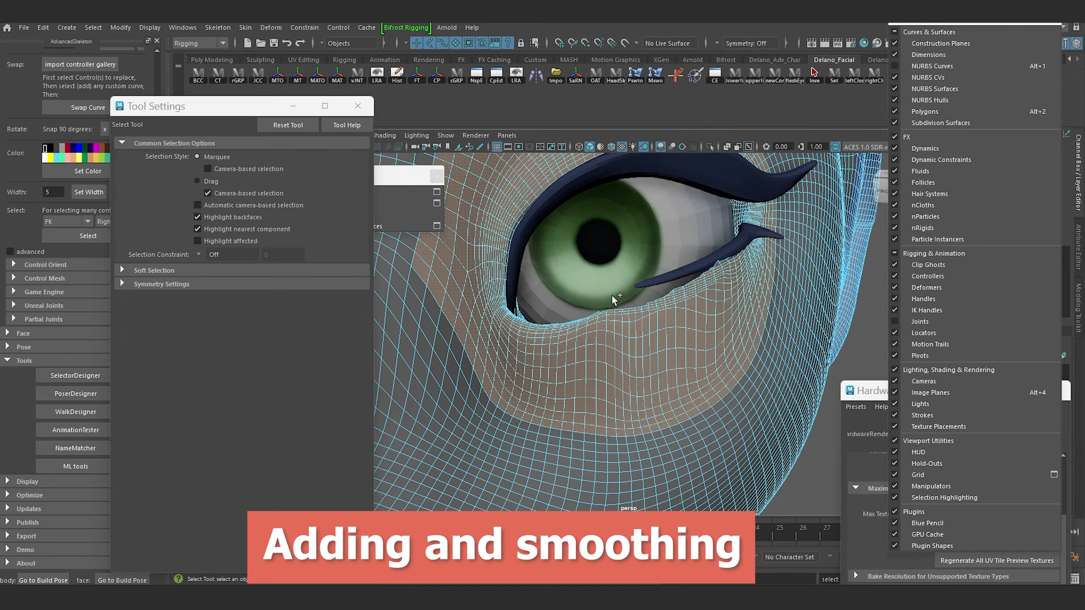
pyautogui.keyDown('alt'); pyautogui.moveTo(612, 296); pyautogui.dragTo(758, 296); pyautogui.keyUp('alt')
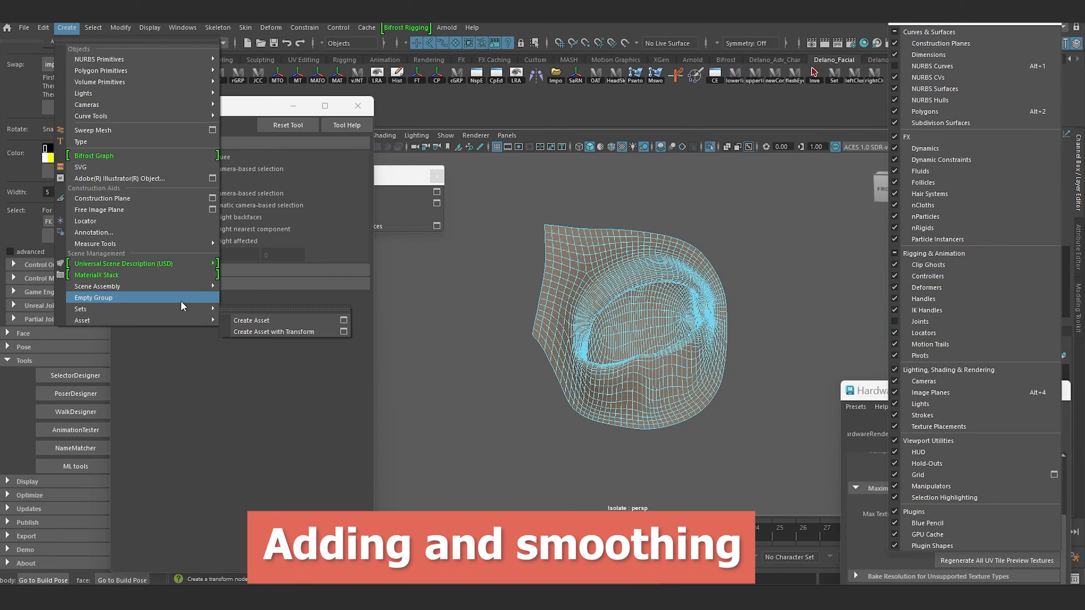
pyautogui.click(273, 331)
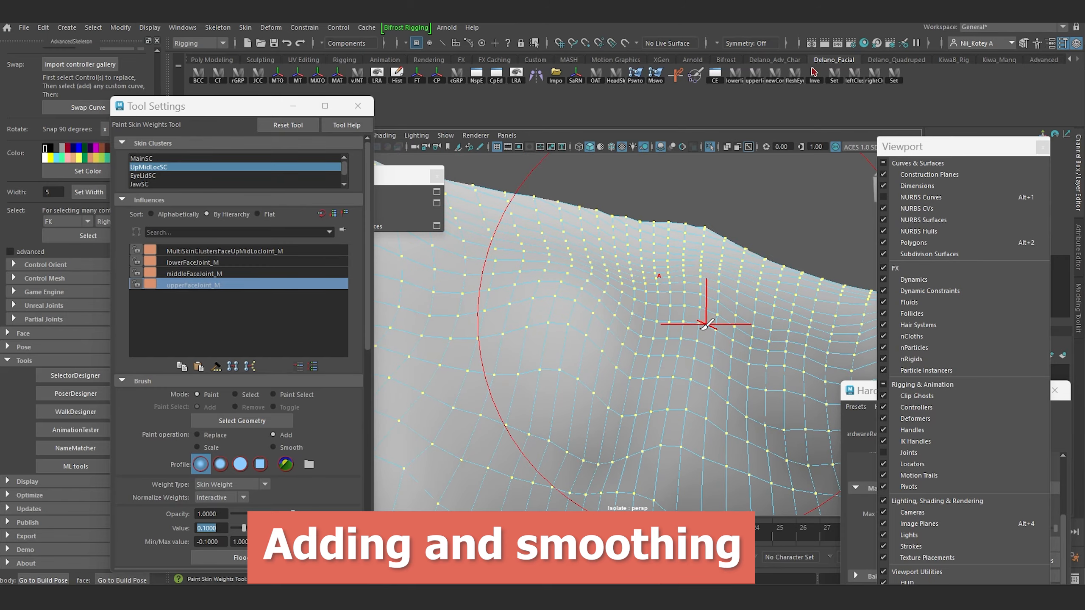
pyautogui.keyDown('alt'); pyautogui.moveTo(706, 324); pyautogui.dragTo(739, 395); pyautogui.keyUp('alt')
pyautogui.moveTo(630, 334)
pyautogui.keyDown('alt'); pyautogui.mouseDown()
pyautogui.moveTo(551, 355)
pyautogui.moveTo(587, 354)
pyautogui.moveTo(553, 347)
pyautogui.moveTo(557, 315)
pyautogui.mouseUp(); pyautogui.keyUp('alt')
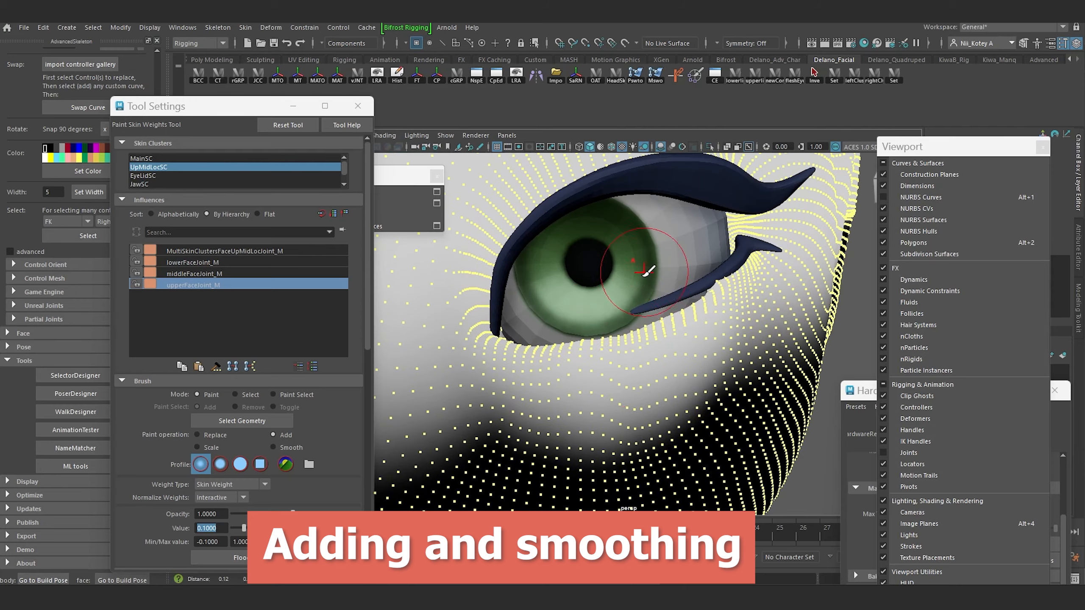
pyautogui.keyDown('alt'); pyautogui.moveTo(694, 308); pyautogui.dragTo(678, 263); pyautogui.keyUp('alt')
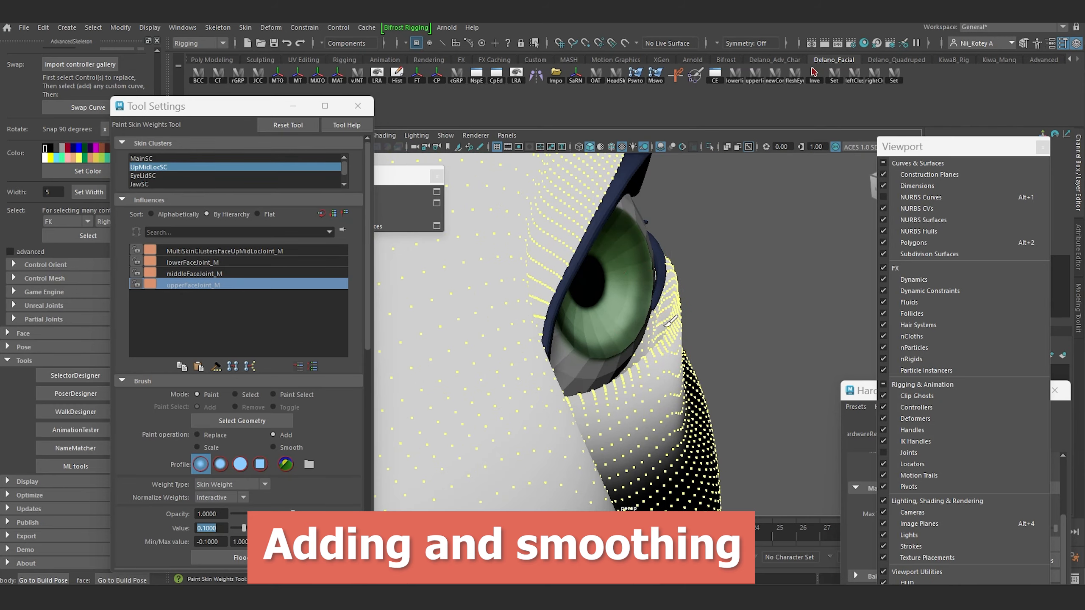
pyautogui.moveTo(671, 321)
pyautogui.keyDown('alt'); pyautogui.mouseDown()
pyautogui.moveTo(656, 338)
pyautogui.moveTo(610, 335)
pyautogui.moveTo(638, 316)
pyautogui.mouseUp(); pyautogui.keyUp('alt')
# Return the body mesh to object mode and reactivate the Paint Skin Weights Tool on the whole surface
pyautogui.scroll(-2, 637, 316)
pyautogui.press('w')
pyautogui.press('F8')
pyautogui.scroll(4, 632, 299)
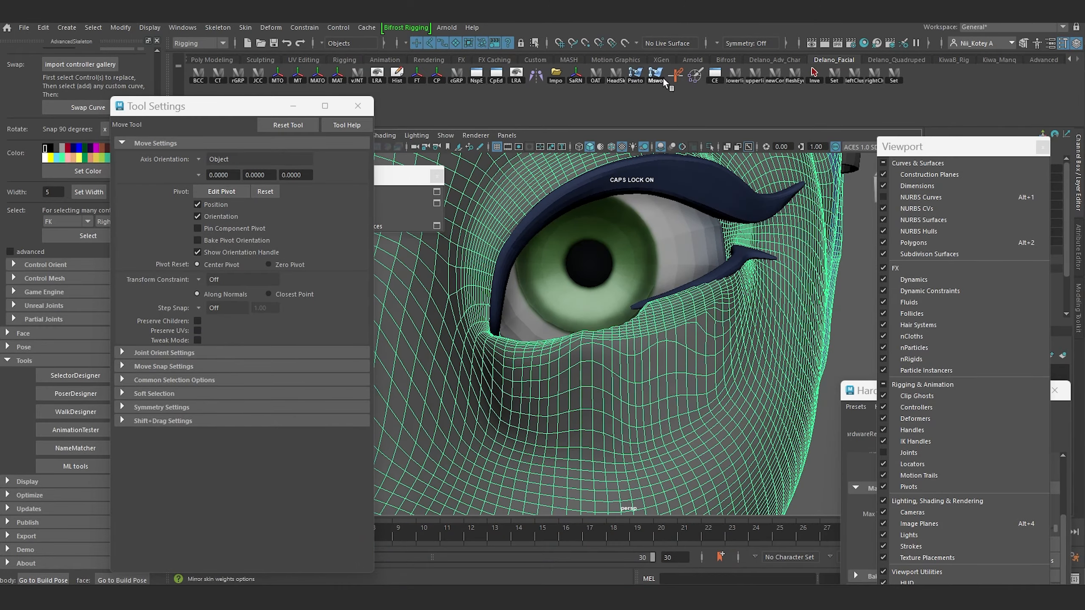
pyautogui.click(695, 75)
pyautogui.scroll(-2, 654, 281)
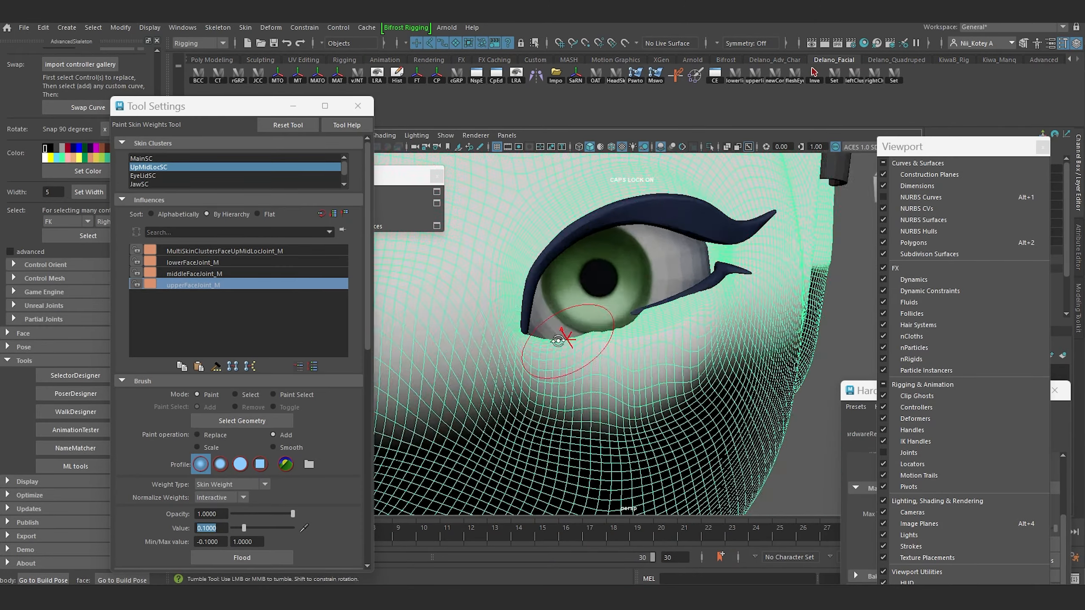
pyautogui.keyDown('alt'); pyautogui.moveTo(562, 335); pyautogui.dragTo(605, 327); pyautogui.keyUp('alt')
# Try to isolate a face selection grown outward from the inner corner of the eye
pyautogui.press('w')
pyautogui.scroll(4, 632, 320)
pyautogui.press('F8')
pyautogui.keyDown('alt'); pyautogui.moveTo(696, 318); pyautogui.dragTo(536, 331); pyautogui.keyUp('alt')
pyautogui.click(535, 330)
pyautogui.press('q')
pyautogui.hotkey('shift', '.')
pyautogui.hotkey('shift', '.')
pyautogui.hotkey('shift', '.')
pyautogui.hotkey('shift', '.')
pyautogui.hotkey('shift', '.')
pyautogui.hotkey('shift', '.')
pyautogui.hotkey('shift', '.')
pyautogui.hotkey('shift', '.')
pyautogui.hotkey('shift', '.')
pyautogui.hotkey('shift', '.')
pyautogui.hotkey('shift', '.')
pyautogui.hotkey('shift', '.')
pyautogui.hotkey('shift', '.')
pyautogui.hotkey('shift', '.')
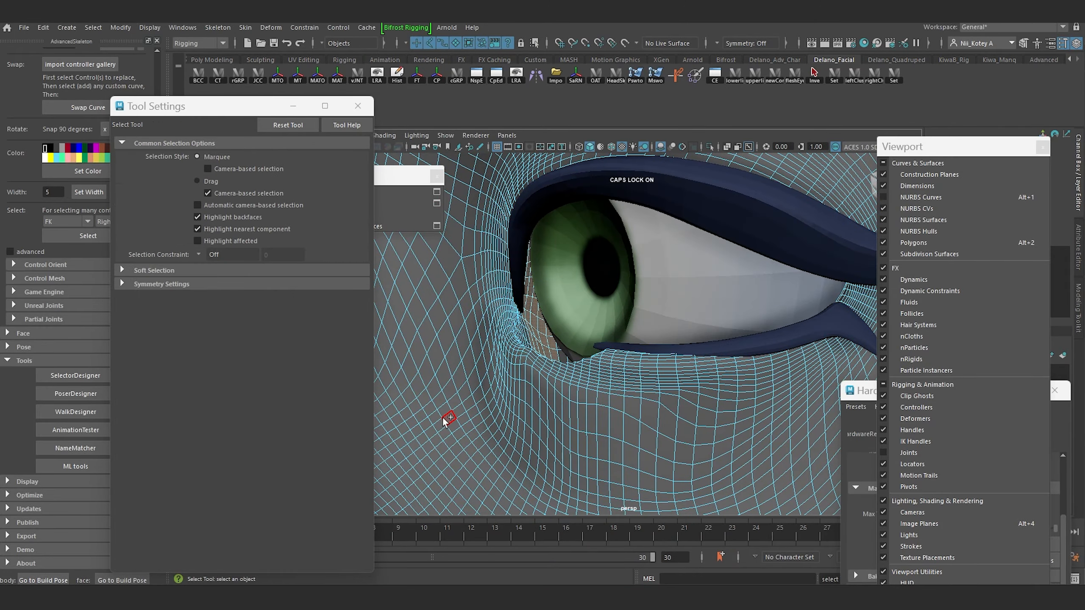
pyautogui.click(710, 147)
pyautogui.moveTo(650, 295)
pyautogui.keyDown('alt'); pyautogui.mouseDown()
pyautogui.moveTo(804, 316)
pyautogui.moveTo(653, 299)
pyautogui.mouseUp(); pyautogui.keyUp('alt')
pyautogui.click(710, 147)
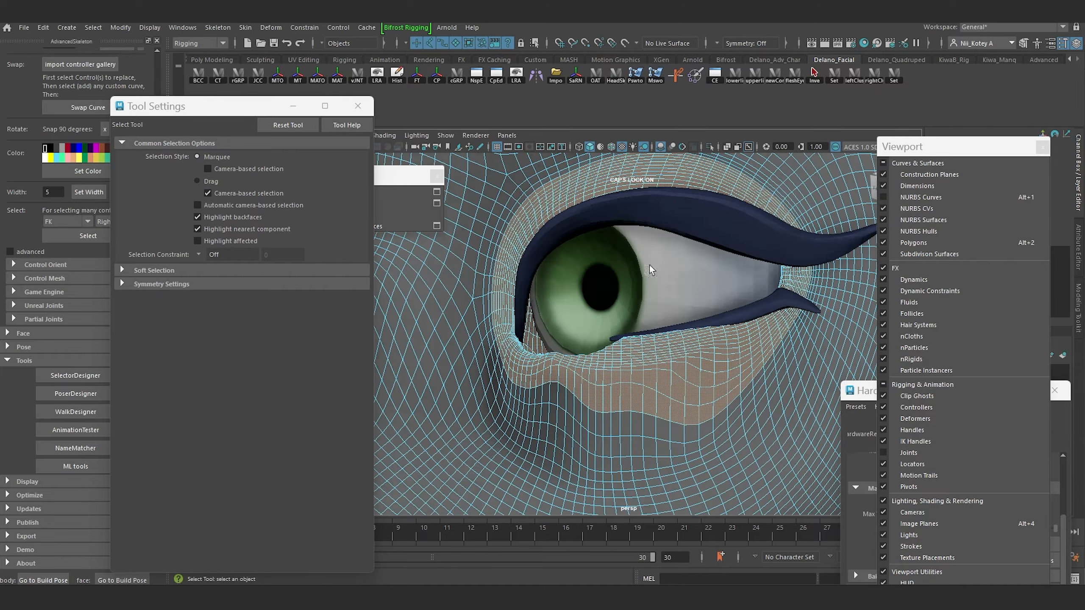
# Select faces on the lower eyelid, grow the selection over the whole area around the eye, and isolate it
pyautogui.scroll(4, 652, 273)
pyautogui.click(656, 366)
pyautogui.click(642, 389)
pyautogui.keyDown('shift'); pyautogui.doubleClick(667, 384); pyautogui.keyUp('shift')
pyautogui.hotkey('shift', '.')
pyautogui.hotkey('shift', '.')
pyautogui.hotkey('shift', '.')
pyautogui.hotkey('shift', '.')
pyautogui.hotkey('shift', '.')
pyautogui.hotkey('shift', '.')
pyautogui.hotkey('shift', '.')
pyautogui.hotkey('shift', '.')
pyautogui.hotkey('shift', '.')
pyautogui.hotkey('shift', '.')
pyautogui.hotkey('shift', '.')
pyautogui.hotkey('shift', '.')
pyautogui.hotkey('shift', '.')
pyautogui.hotkey('shift', '.')
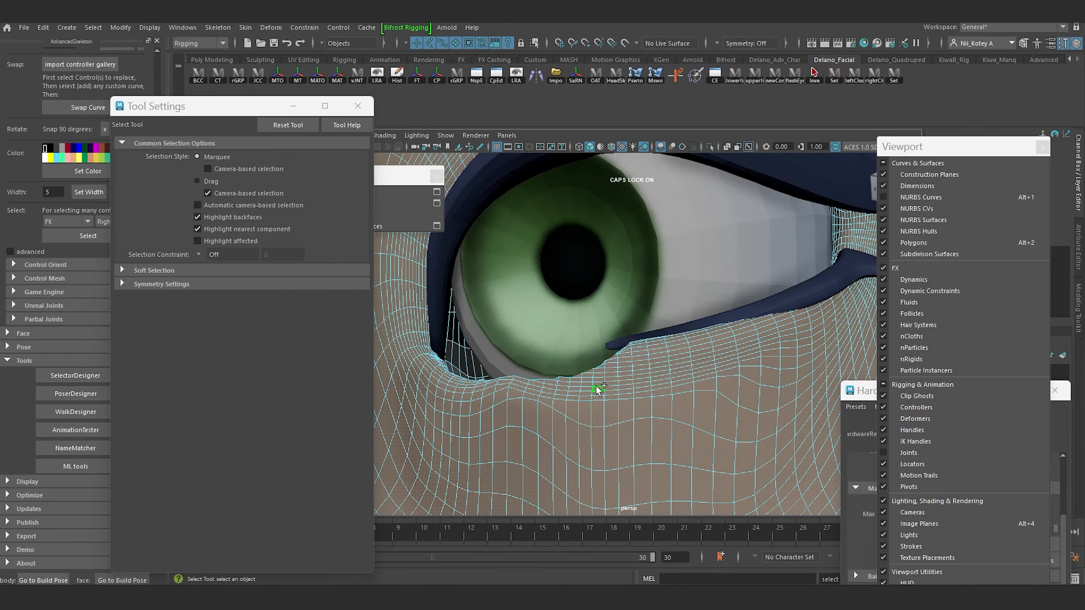
pyautogui.scroll(-4, 598, 390)
pyautogui.keyDown('alt'); pyautogui.moveTo(686, 341); pyautogui.dragTo(735, 327); pyautogui.keyUp('alt')
pyautogui.click(710, 147)
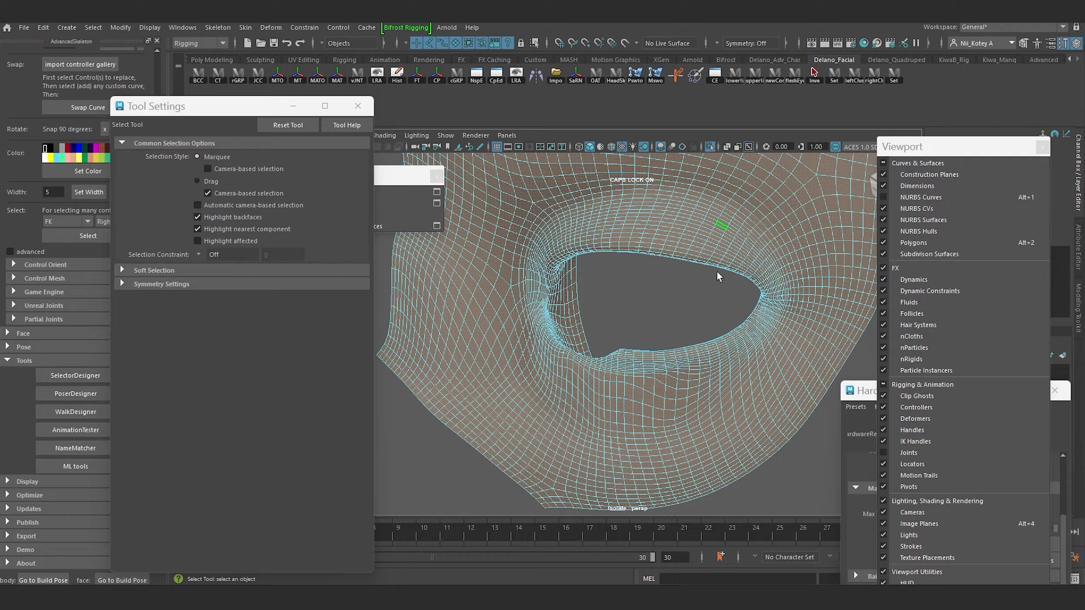
# Select a patch of vertices at the middle of the lower eyelid rim and grow it across the lower lid
pyautogui.moveTo(716, 276)
pyautogui.keyDown('alt'); pyautogui.mouseDown()
pyautogui.moveTo(582, 276)
pyautogui.moveTo(719, 306)
pyautogui.moveTo(709, 303)
pyautogui.mouseUp(); pyautogui.keyUp('alt')
pyautogui.press('y')
pyautogui.keyDown('alt'); pyautogui.moveTo(645, 293); pyautogui.dragTo(615, 286); pyautogui.keyUp('alt')
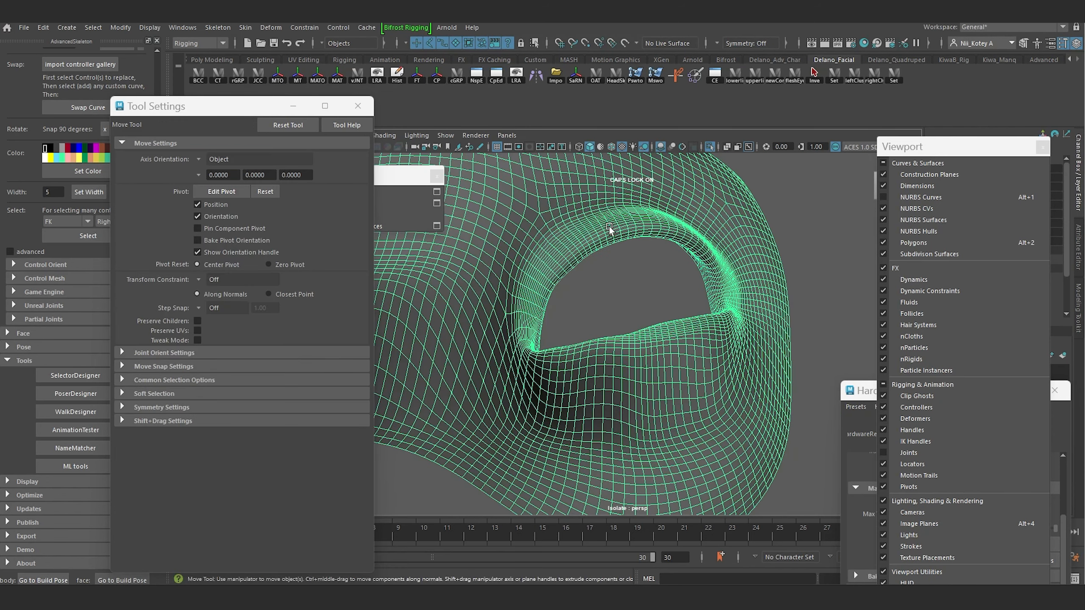
pyautogui.rightClick(609, 229)
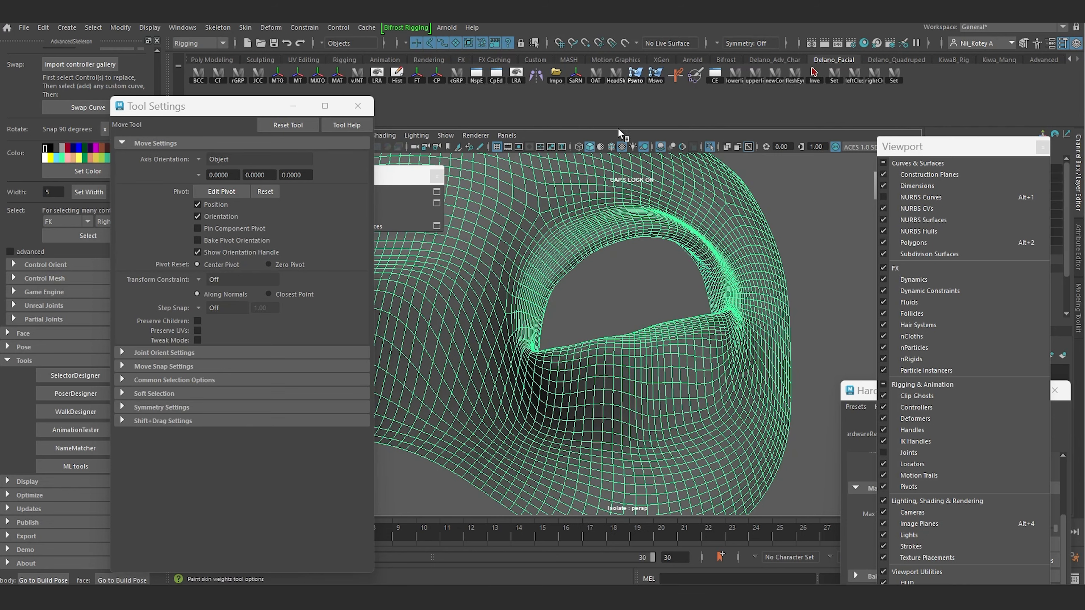
pyautogui.scroll(4, 624, 327)
pyautogui.keyDown('alt'); pyautogui.moveTo(623, 328); pyautogui.dragTo(632, 339); pyautogui.keyUp('alt')
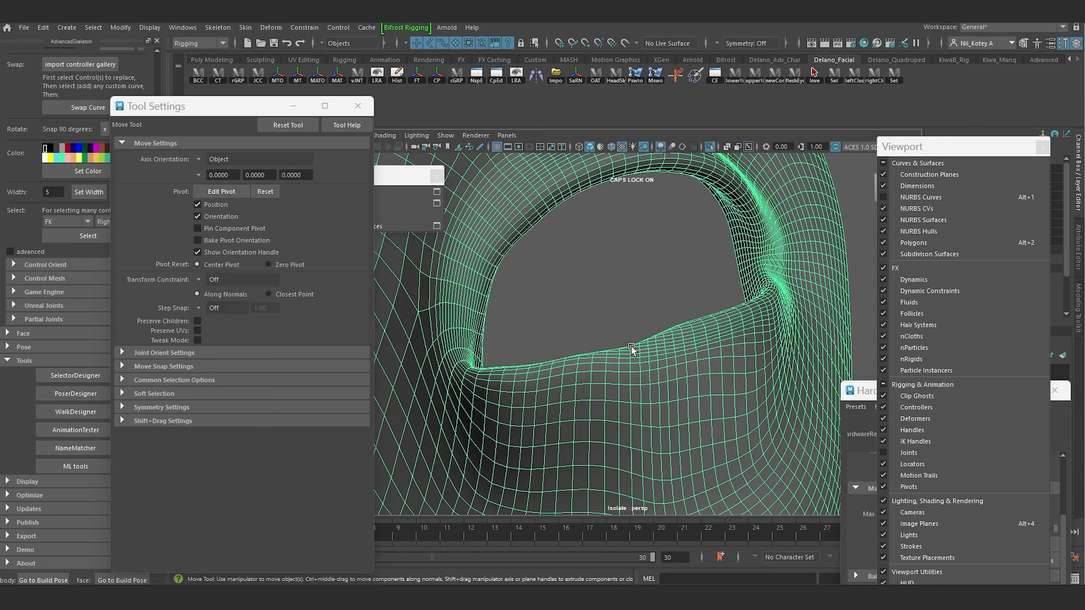
pyautogui.rightClick(632, 347)
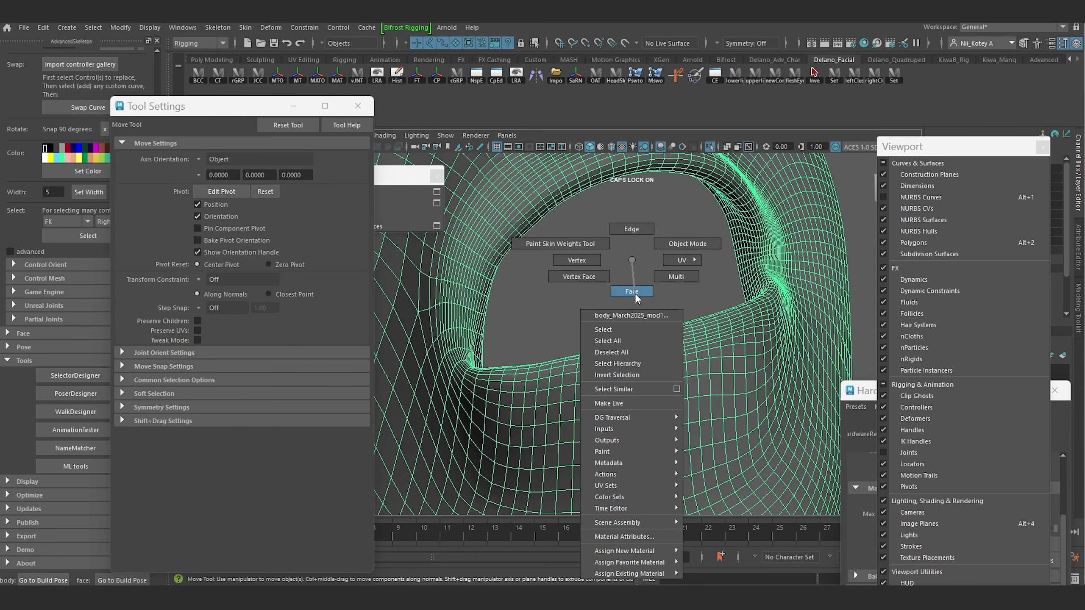
pyautogui.moveTo(636, 298); pyautogui.dragTo(635, 295, button='right')
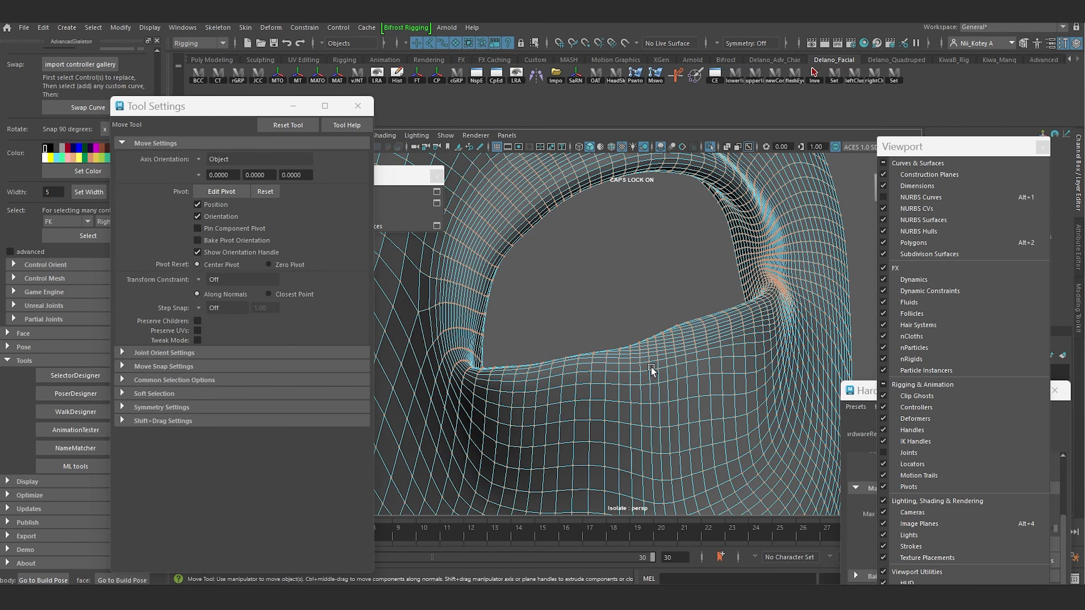
pyautogui.moveTo(651, 370); pyautogui.dragTo(628, 341)
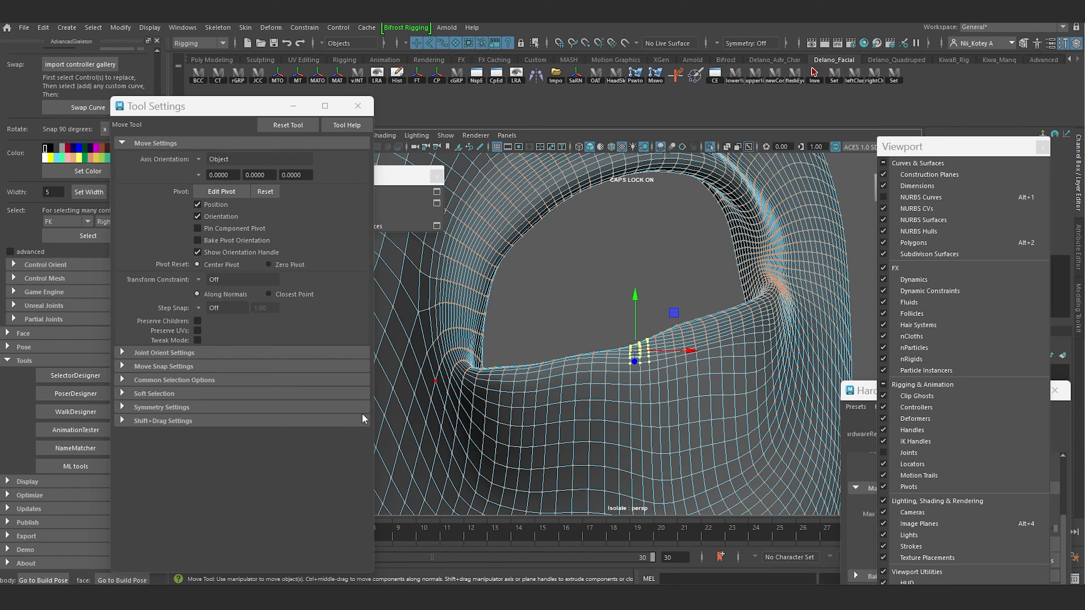
pyautogui.hotkey('shift', '.')
pyautogui.hotkey('shift', '.')
pyautogui.hotkey('shift', '.')
pyautogui.hotkey('shift', '.')
pyautogui.hotkey('shift', '.')
pyautogui.hotkey('shift', '.')
pyautogui.hotkey('shift', '.')
pyautogui.hotkey('shift', '.')
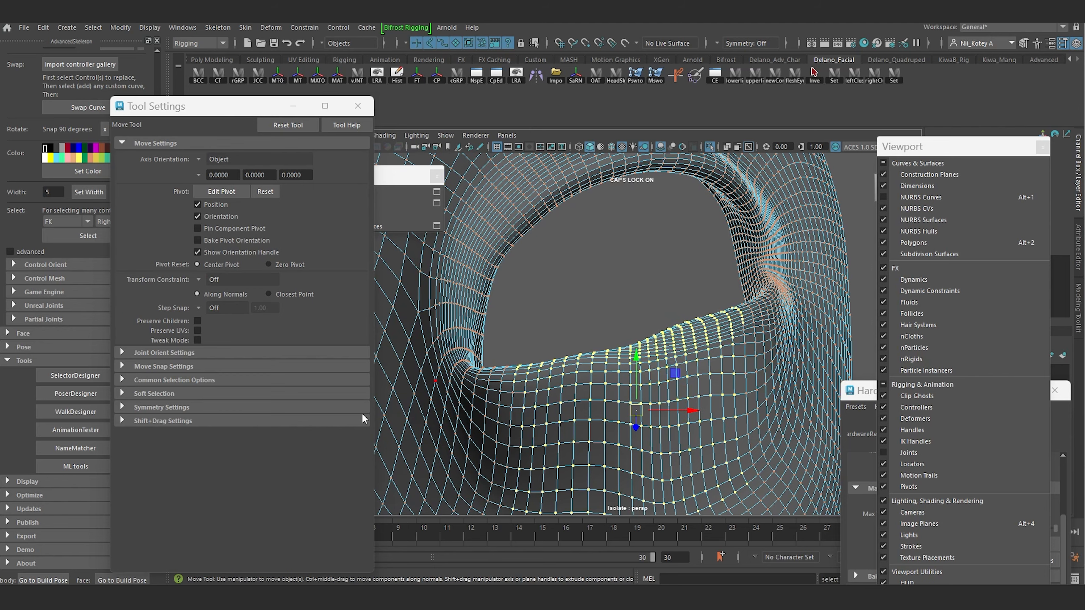
pyautogui.hotkey('shift', '.')
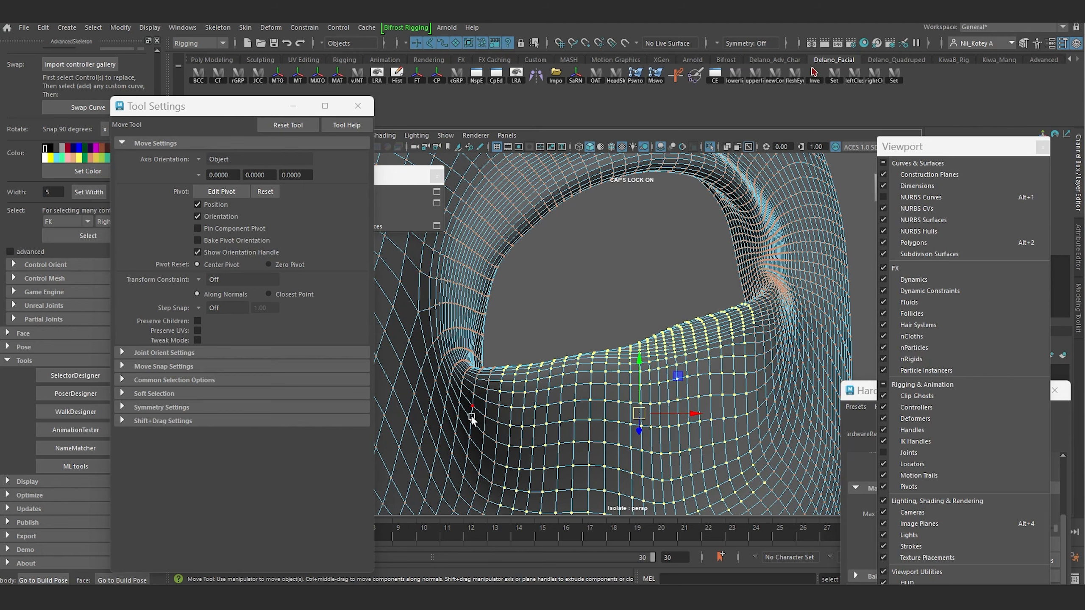
# End the isolation and open the Paint Skin Weights Tool with the lower eyelid vertices still selected
pyautogui.scroll(-6, 609, 374)
pyautogui.scroll(3, 611, 376)
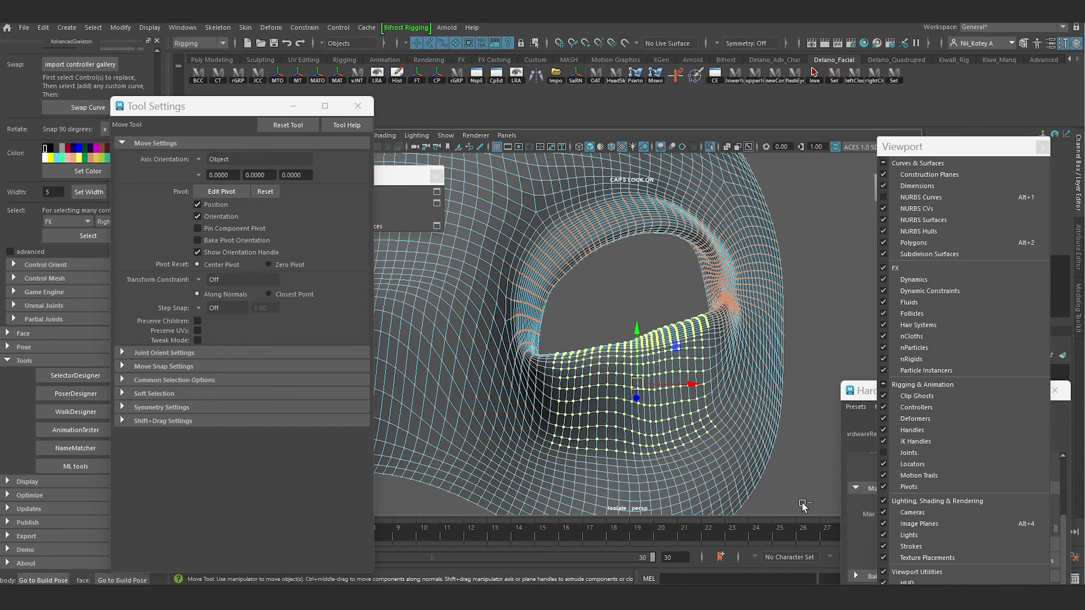
pyautogui.keyDown('alt'); pyautogui.moveTo(444, 450); pyautogui.dragTo(631, 393); pyautogui.keyUp('alt')
pyautogui.scroll(2, 629, 366)
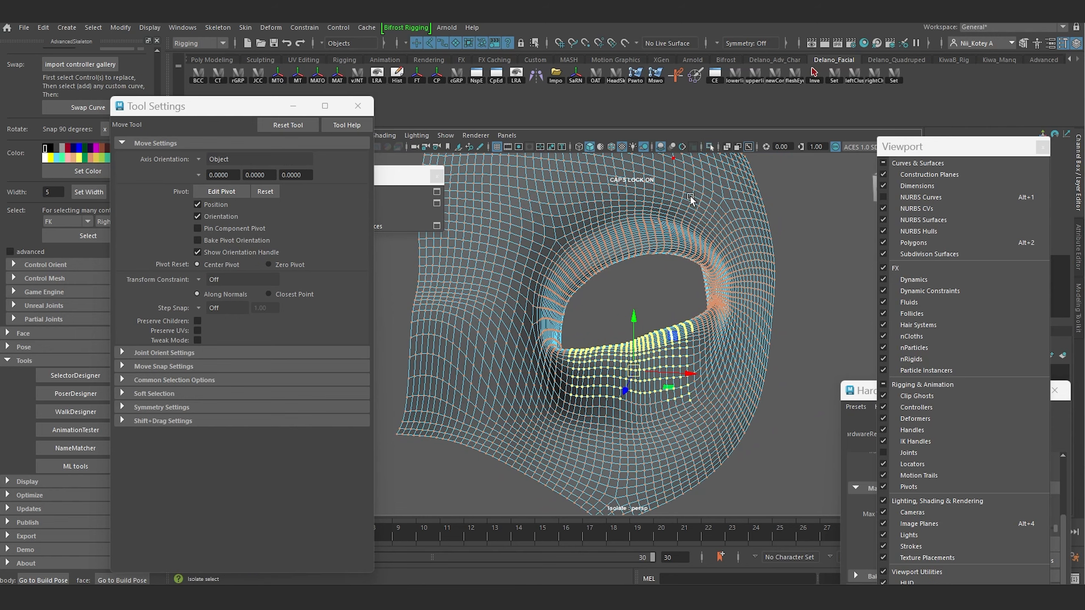
pyautogui.scroll(4, 633, 327)
pyautogui.moveTo(632, 338)
pyautogui.keyDown('alt'); pyautogui.mouseDown()
pyautogui.moveTo(636, 320)
pyautogui.moveTo(624, 337)
pyautogui.moveTo(631, 330)
pyautogui.mouseUp(); pyautogui.keyUp('alt')
pyautogui.scroll(-3, 627, 336)
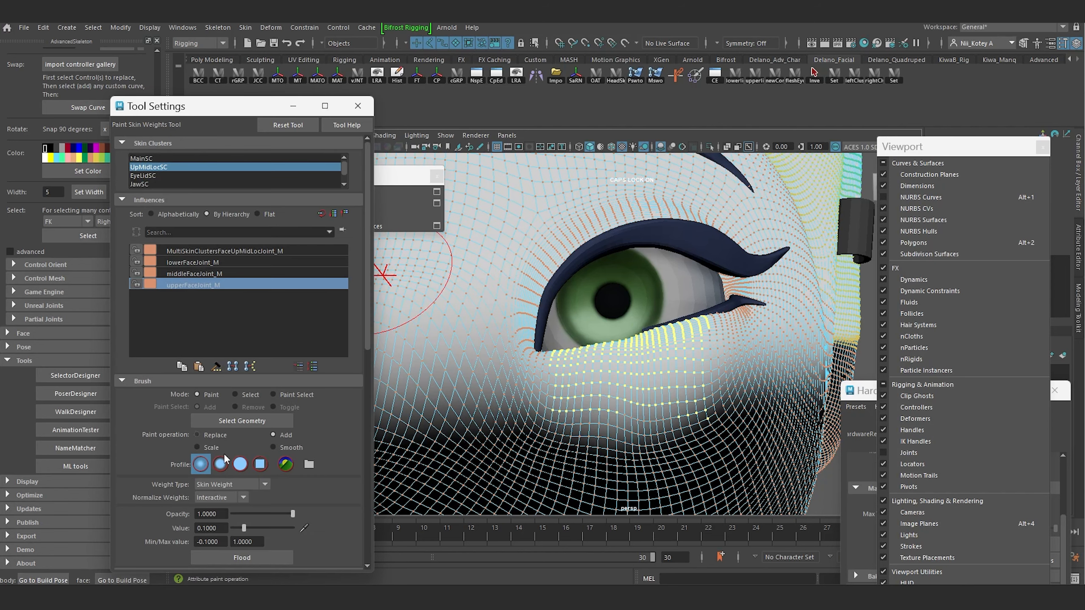
# Flood the selected lower eyelid vertices with the Smooth paint operation for upperFaceJoint_M
pyautogui.scroll(-1, 258, 482)
pyautogui.click(274, 414)
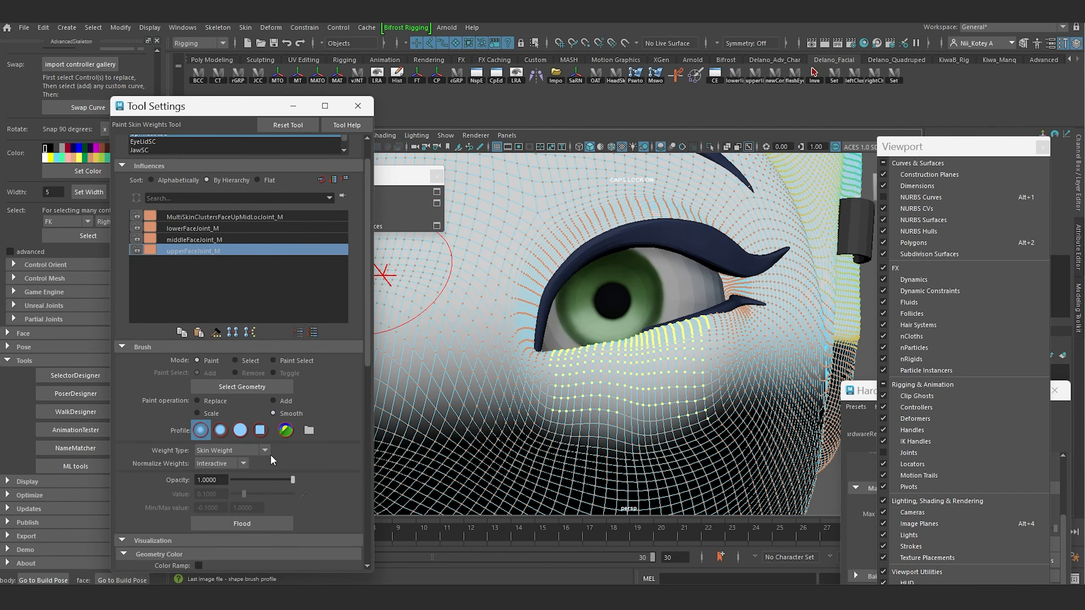
pyautogui.click(246, 523)
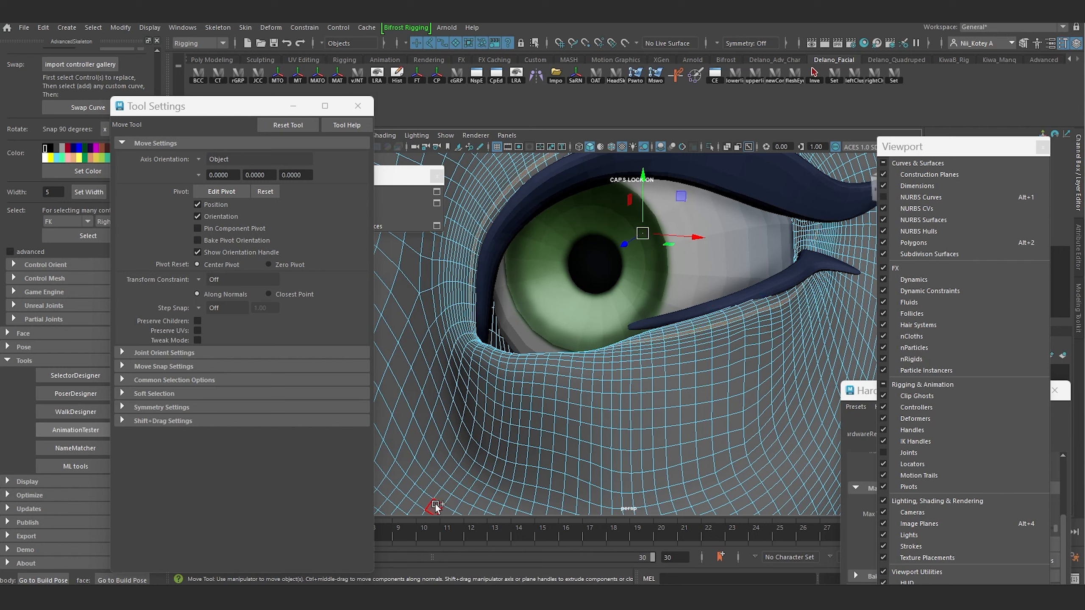
# Grow the face selection from the eyelid rim outward over the whole area around the eye
pyautogui.hotkey('shift', '.')
pyautogui.hotkey('shift', '.')
pyautogui.hotkey('shift', '.')
pyautogui.hotkey('shift', '.')
pyautogui.hotkey('shift', '.')
pyautogui.hotkey('shift', '.')
pyautogui.hotkey('shift', '.')
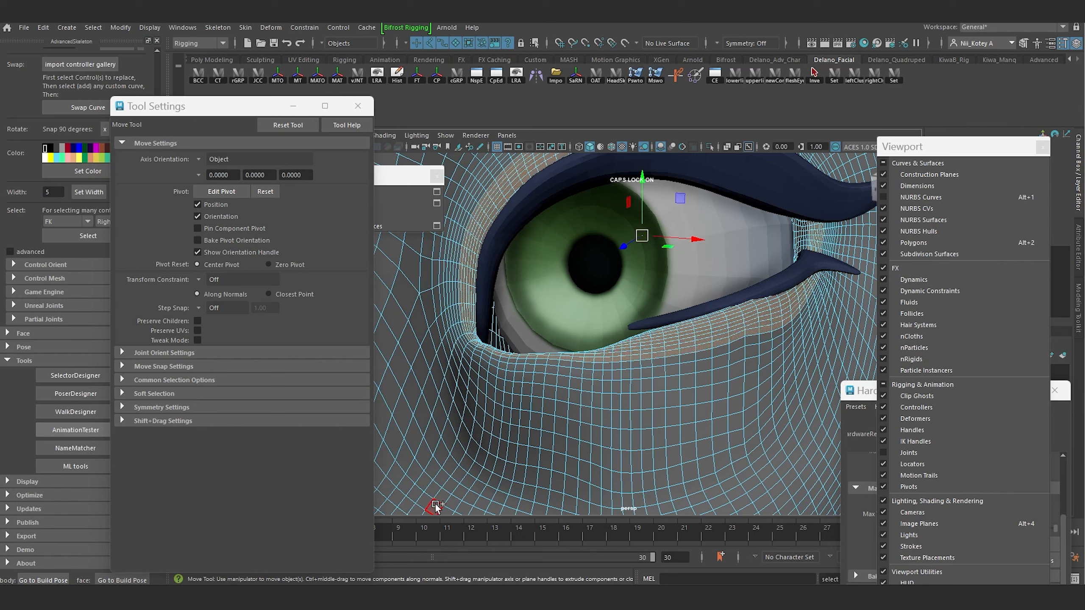
pyautogui.hotkey('shift', '.')
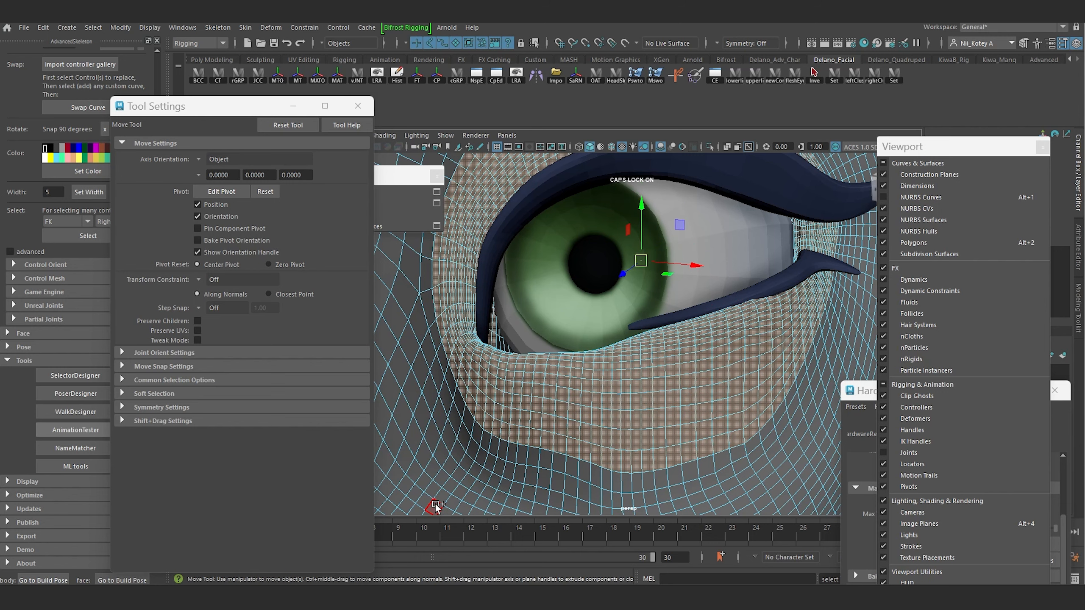
pyautogui.hotkey('shift', '.')
pyautogui.hotkey('shift', '.')
pyautogui.hotkey('shift', '.')
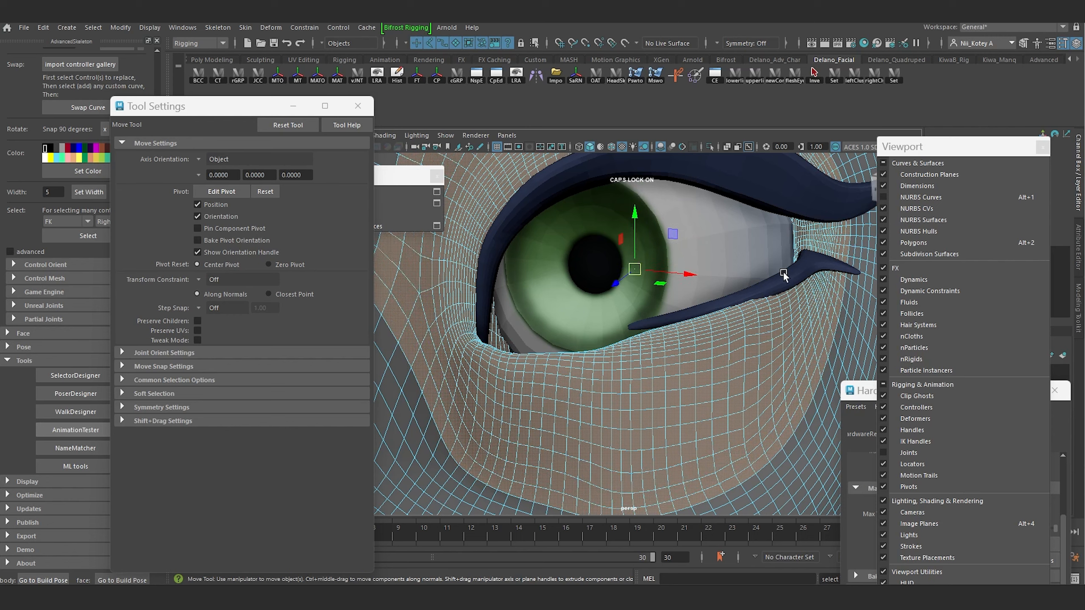
# Add the upper and lower eyelash meshes to the grown face selection and isolate them together
pyautogui.moveTo(810, 260); pyautogui.dragTo(834, 244, button='right')
pyautogui.keyDown('shift'); pyautogui.click(810, 256); pyautogui.keyUp('shift')
pyautogui.keyDown('shift'); pyautogui.click(800, 180); pyautogui.keyUp('shift')
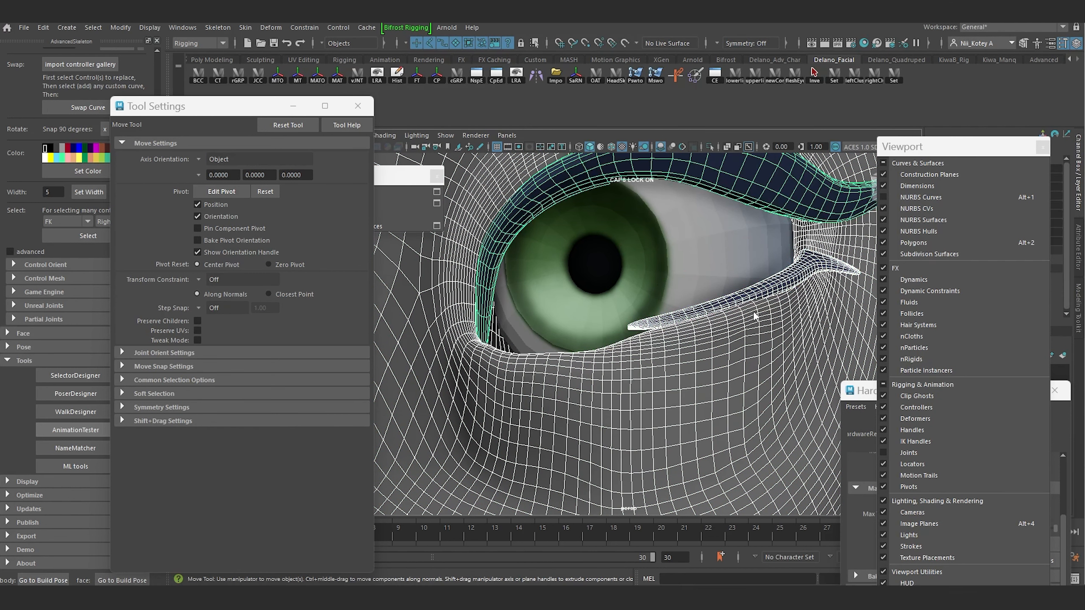
pyautogui.moveTo(754, 317); pyautogui.dragTo(762, 293, button='right')
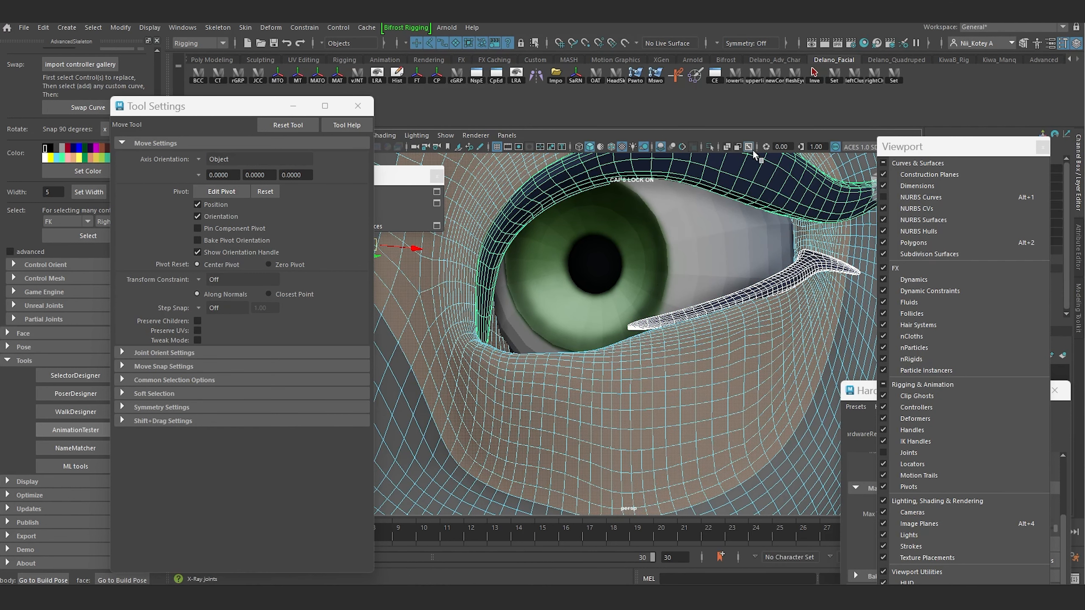
pyautogui.click(707, 146)
pyautogui.keyDown('alt'); pyautogui.moveTo(752, 273); pyautogui.dragTo(843, 259); pyautogui.keyUp('alt')
pyautogui.click(542, 419)
pyautogui.keyDown('alt'); pyautogui.moveTo(555, 414); pyautogui.dragTo(632, 382, button='right'); pyautogui.keyUp('alt')
pyautogui.keyDown('alt'); pyautogui.moveTo(647, 377); pyautogui.dragTo(631, 184); pyautogui.keyUp('alt')
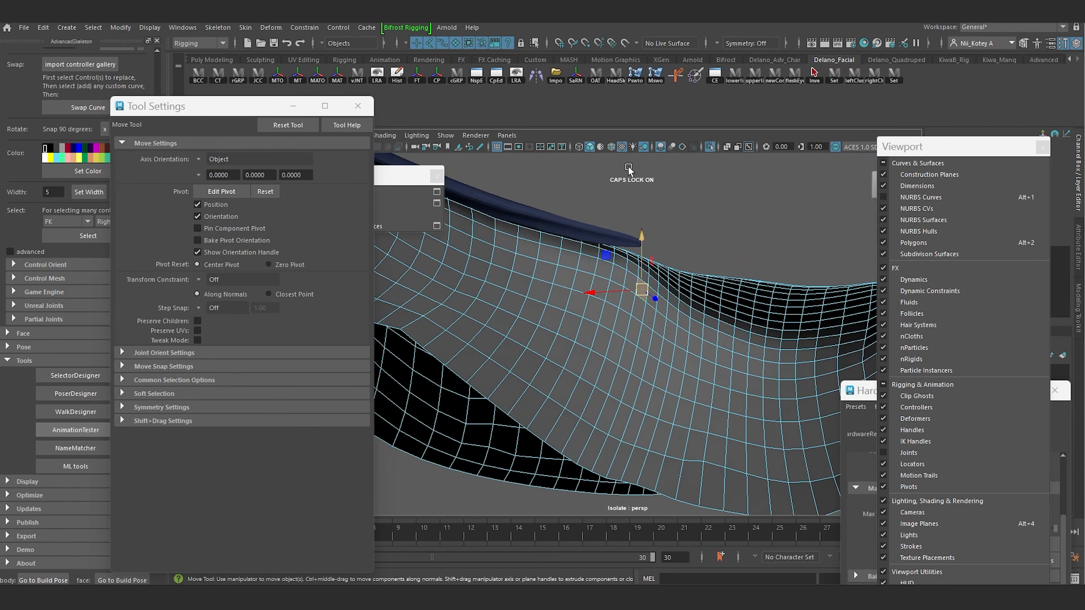
# Set the Paint Skin Weights Tool to add upperFaceJoint_M influence with a value of 0.05 on the isolated eye area
pyautogui.moveTo(566, 269); pyautogui.dragTo(568, 278, button='right')
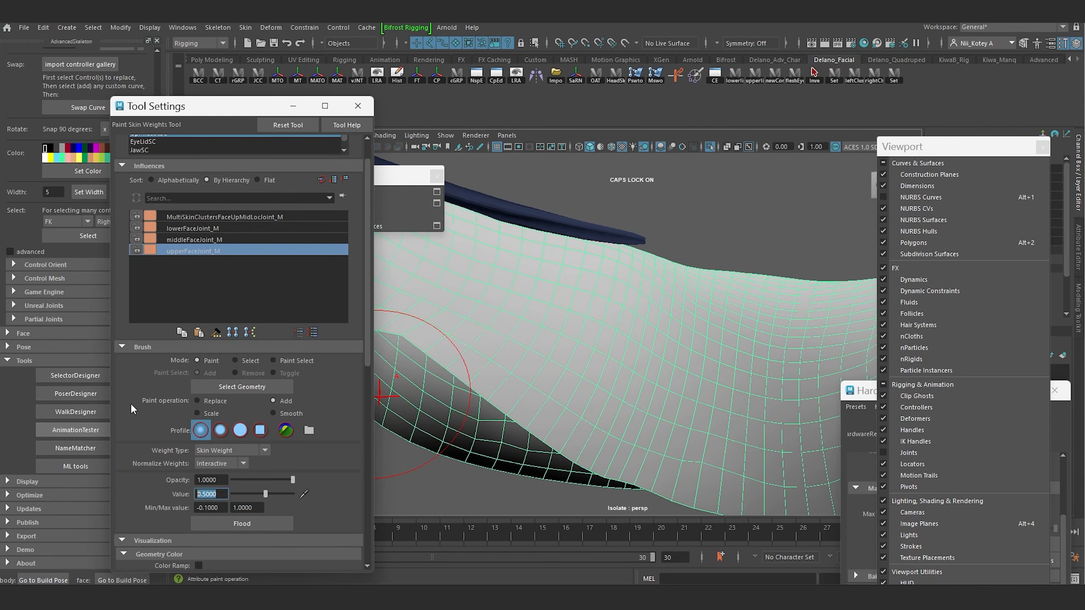
pyautogui.write('.05')
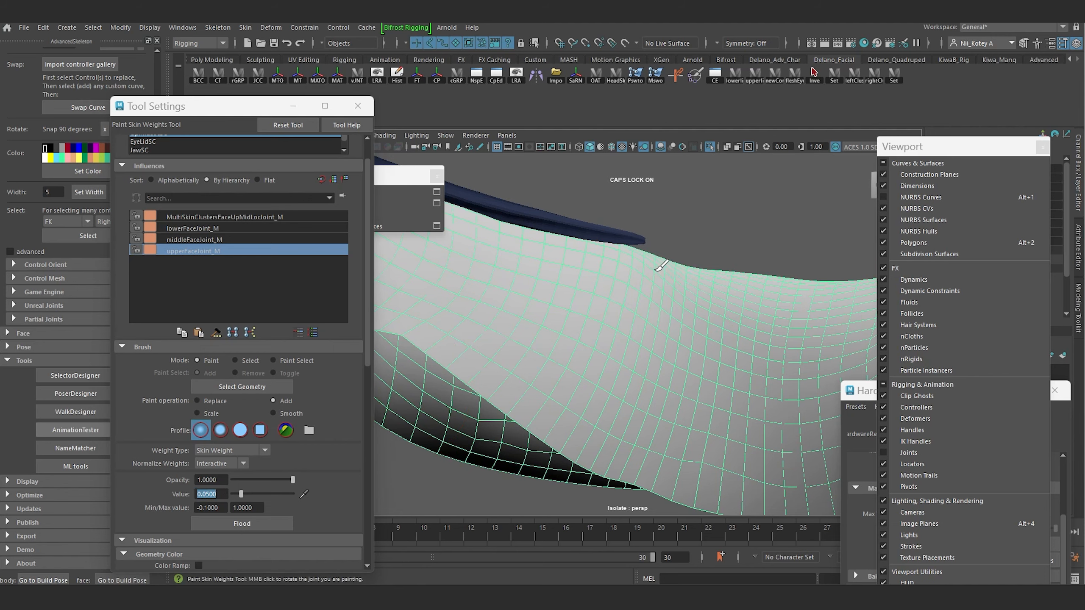
pyautogui.moveTo(637, 284)
pyautogui.keyDown('alt'); pyautogui.mouseDown()
pyautogui.moveTo(650, 286)
pyautogui.moveTo(603, 283)
pyautogui.moveTo(715, 284)
pyautogui.moveTo(660, 273)
pyautogui.moveTo(702, 286)
pyautogui.mouseUp(); pyautogui.keyUp('alt')
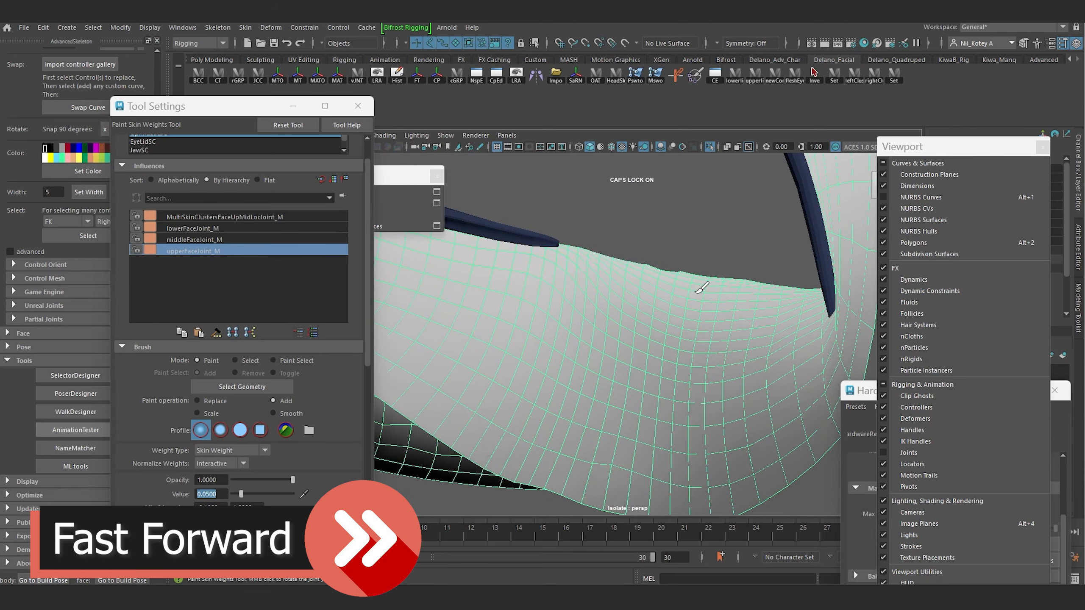
pyautogui.moveTo(702, 287)
pyautogui.keyDown('alt'); pyautogui.mouseDown()
pyautogui.moveTo(600, 310)
pyautogui.moveTo(656, 342)
pyautogui.mouseUp(); pyautogui.keyUp('alt')
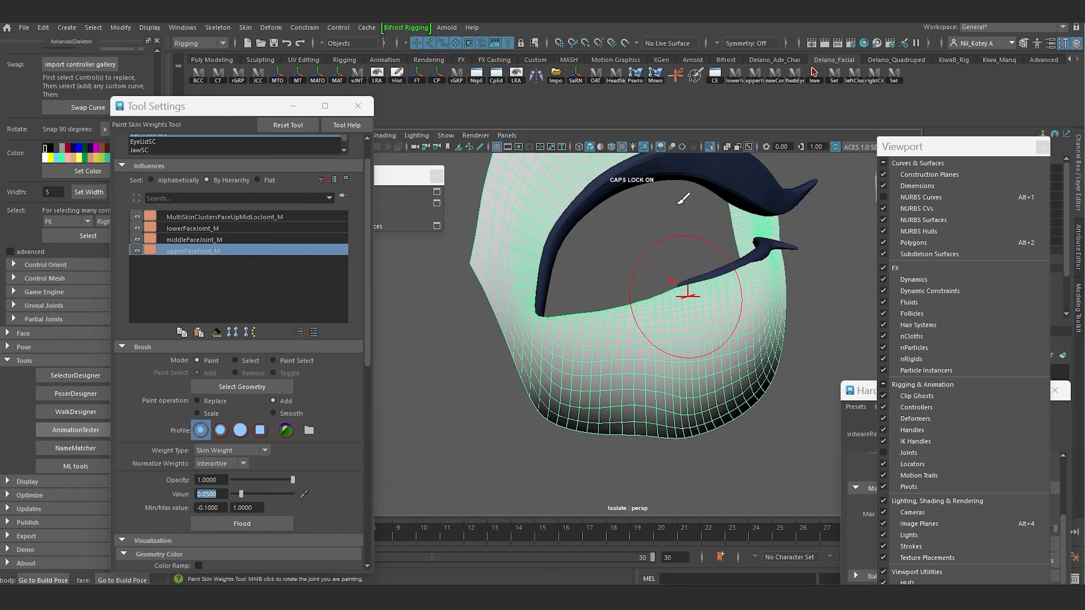
# End the isolation, leave weight painting and check the eyelids on the full head
pyautogui.hotkey('ctrl', '1')
pyautogui.scroll(-5, 642, 283)
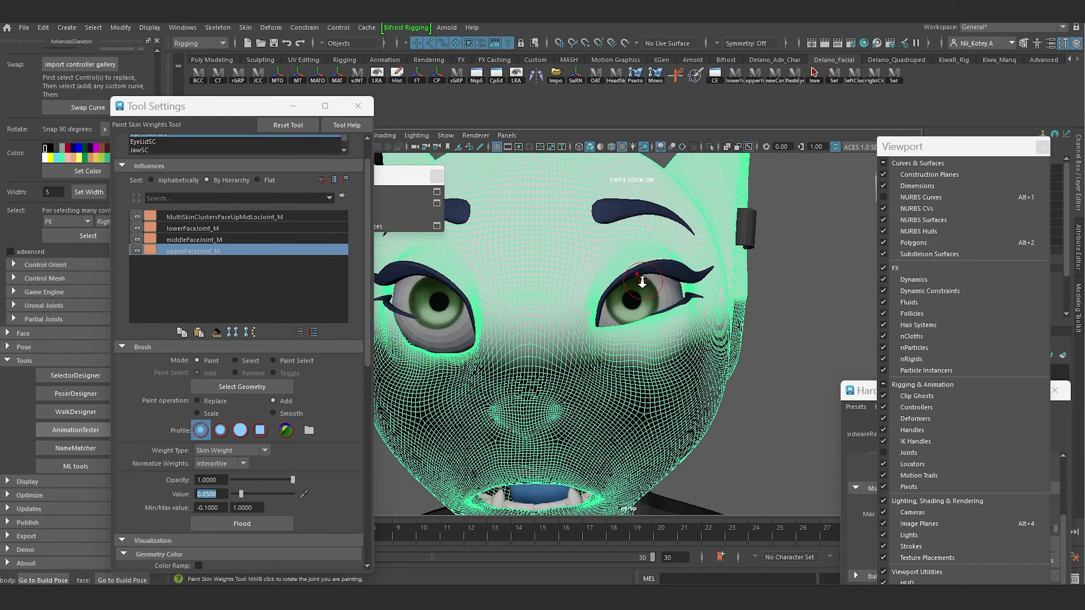
pyautogui.scroll(5, 645, 284)
pyautogui.press('w')
pyautogui.moveTo(643, 295)
pyautogui.keyDown('alt'); pyautogui.mouseDown()
pyautogui.moveTo(581, 312)
pyautogui.moveTo(702, 322)
pyautogui.moveTo(504, 368)
pyautogui.moveTo(611, 309)
pyautogui.moveTo(649, 337)
pyautogui.moveTo(629, 333)
pyautogui.mouseUp(); pyautogui.keyUp('alt')
pyautogui.scroll(-8, 582, 312)
pyautogui.scroll(6, 645, 319)
pyautogui.scroll(-7, 649, 337)
pyautogui.click(709, 145)
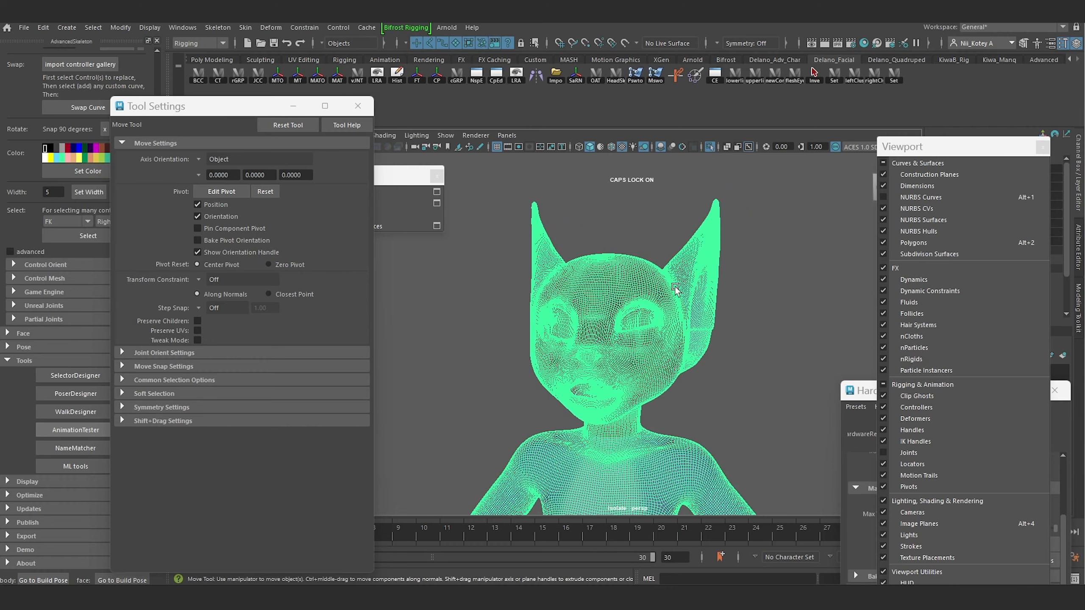
pyautogui.scroll(5, 688, 308)
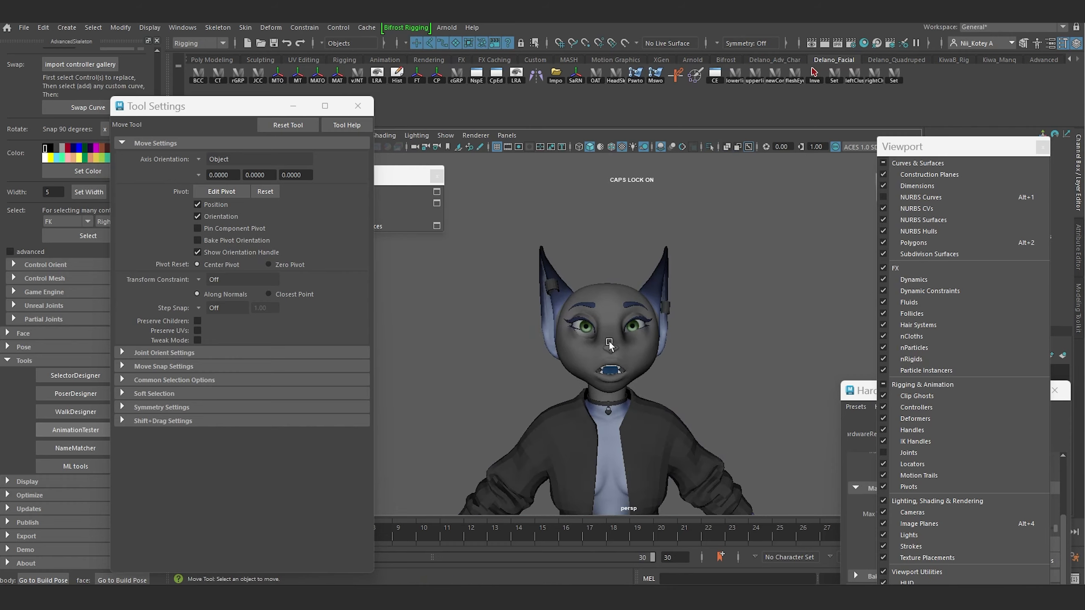
pyautogui.scroll(5, 609, 343)
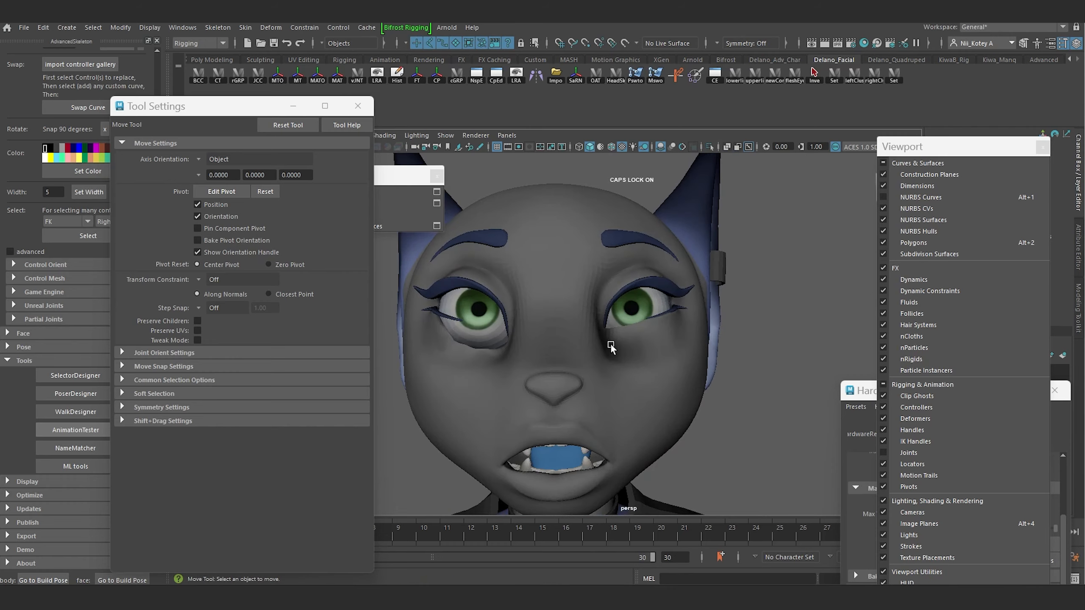
pyautogui.keyDown('alt'); pyautogui.moveTo(610, 344); pyautogui.dragTo(630, 310); pyautogui.keyUp('alt')
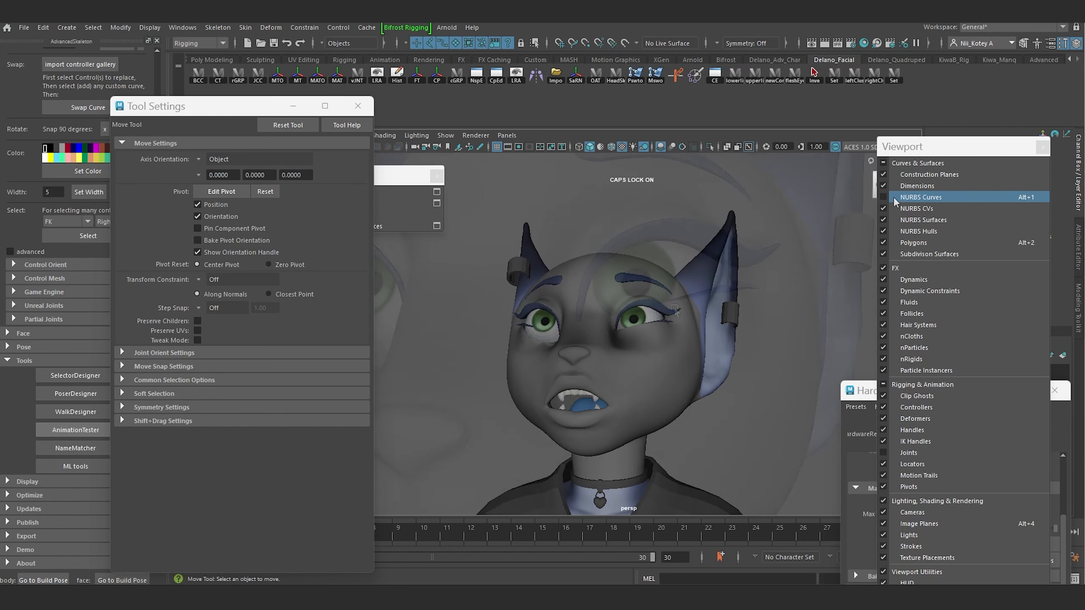
# Show the NURBS curves and move the upper-face control vertically to test the deformation around the eyes
pyautogui.click(896, 199)
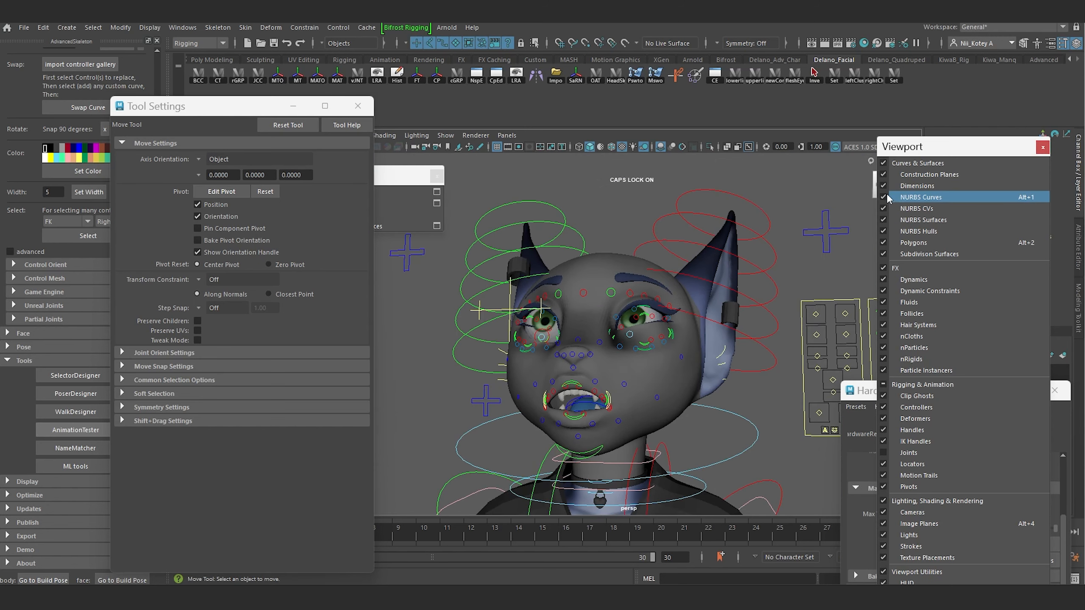
pyautogui.click(721, 355)
pyautogui.keyDown('alt'); pyautogui.moveTo(721, 391); pyautogui.dragTo(679, 404); pyautogui.keyUp('alt')
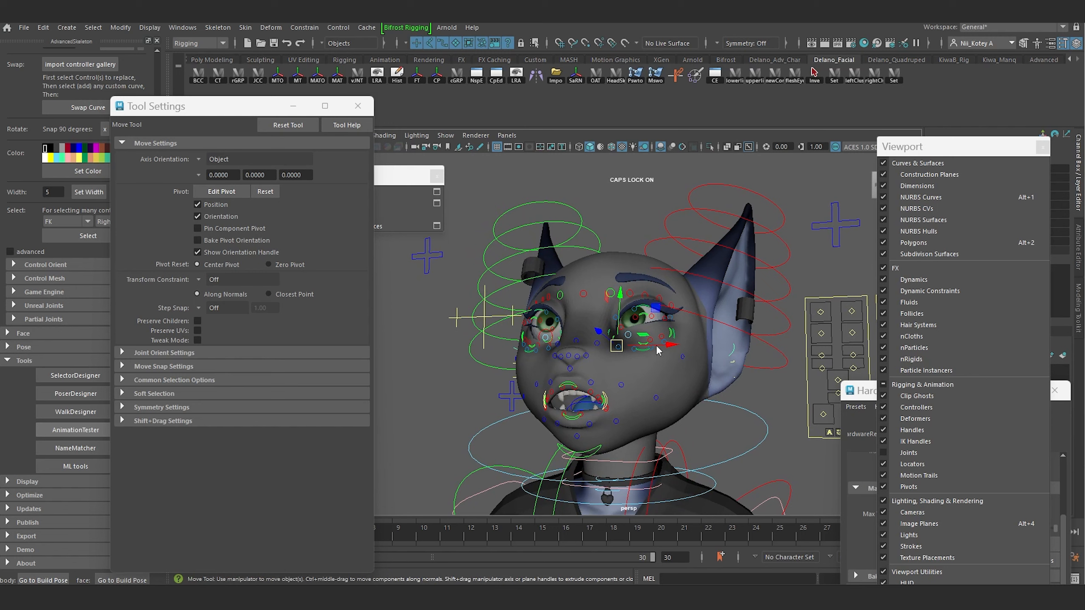
pyautogui.scroll(4, 640, 345)
pyautogui.keyDown('alt'); pyautogui.moveTo(640, 345); pyautogui.dragTo(637, 362); pyautogui.keyUp('alt')
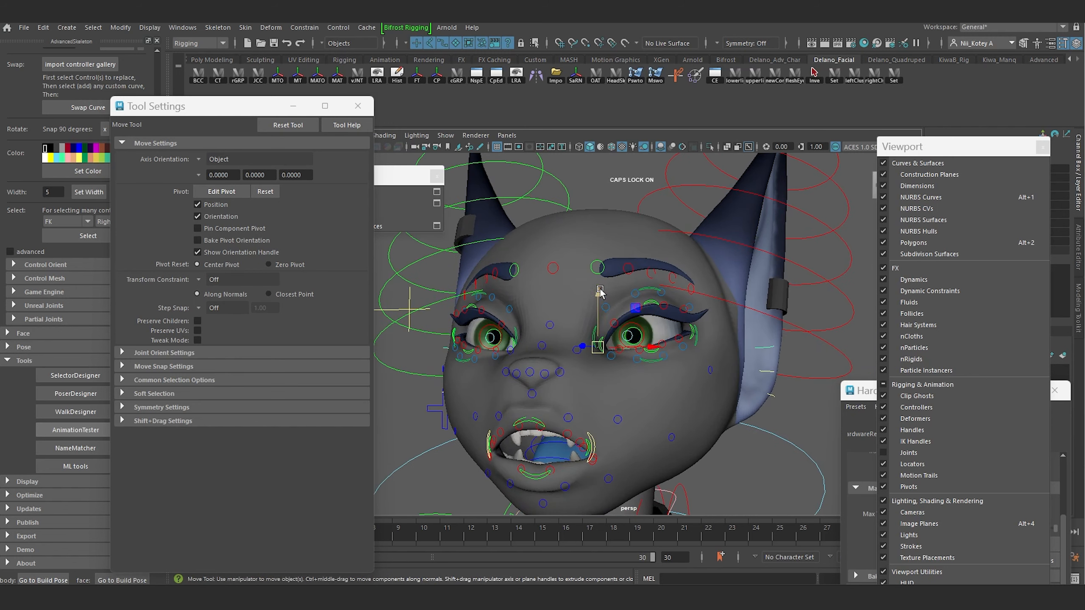
pyautogui.moveTo(600, 292)
pyautogui.mouseDown()
pyautogui.moveTo(607, 266)
pyautogui.moveTo(597, 291)
pyautogui.mouseUp()
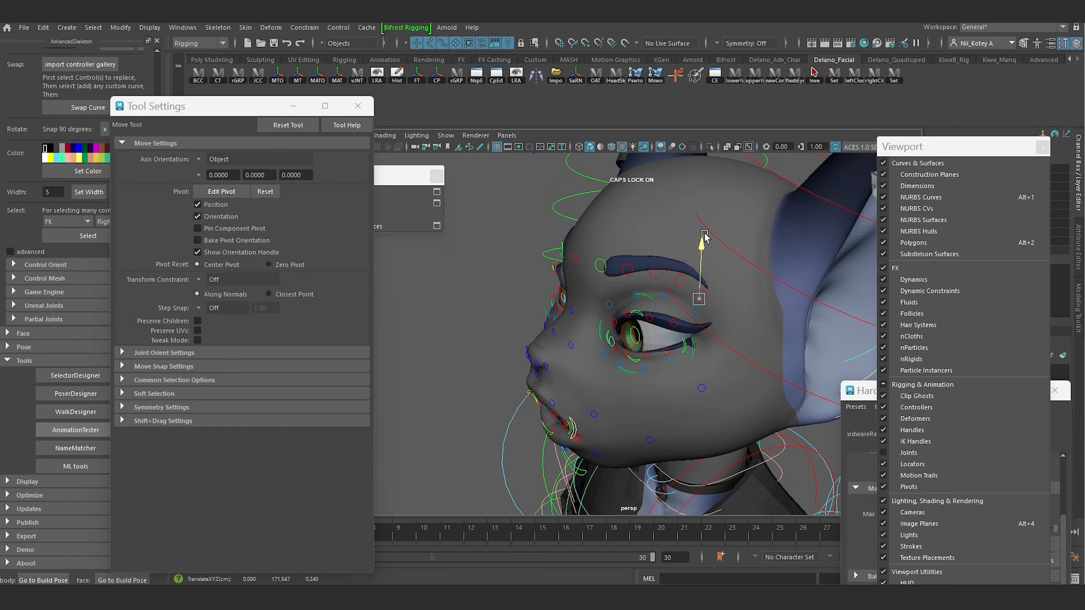
pyautogui.moveTo(705, 225); pyautogui.dragTo(703, 234)
pyautogui.keyDown('alt'); pyautogui.moveTo(677, 281); pyautogui.dragTo(625, 319); pyautogui.keyUp('alt')
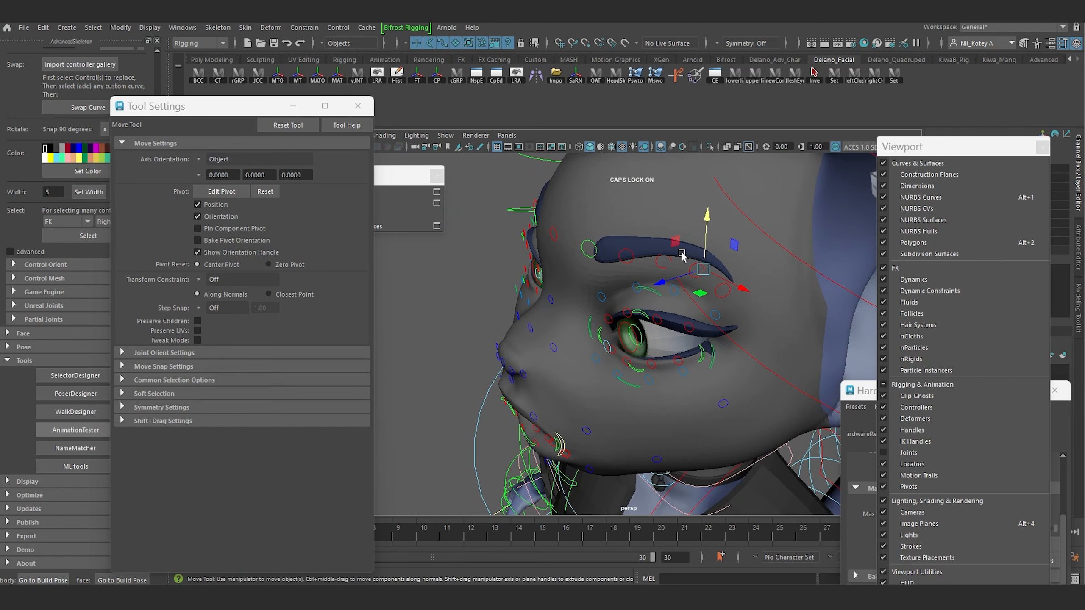
# Rotate the upper-face control to test how the eyelids and eyelashes follow from several angles
pyautogui.press('e')
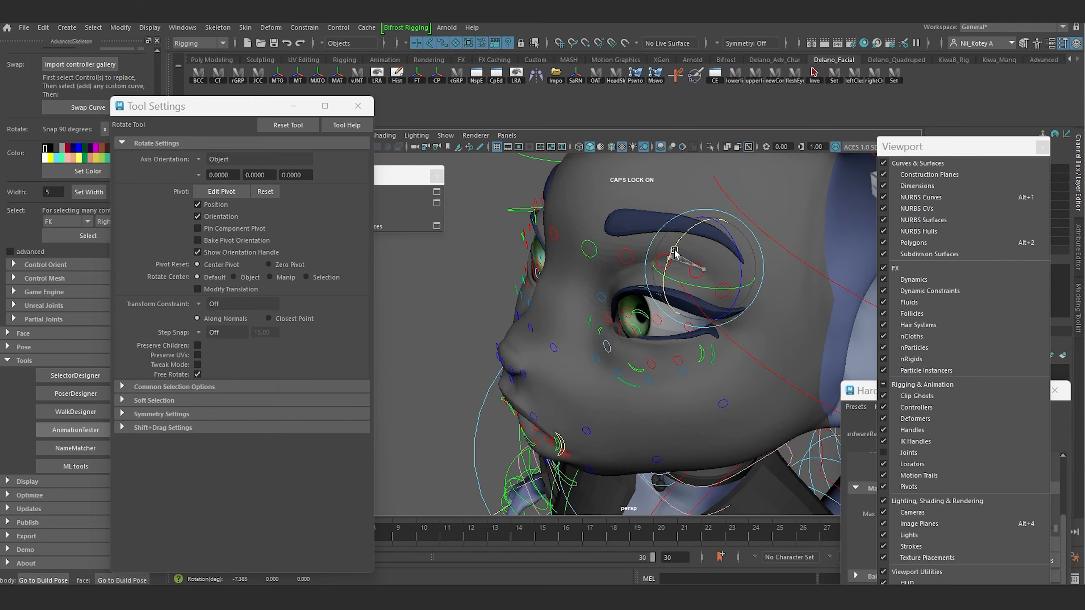
pyautogui.moveTo(674, 251); pyautogui.dragTo(726, 390)
pyautogui.scroll(-5, 598, 340)
pyautogui.scroll(8, 638, 369)
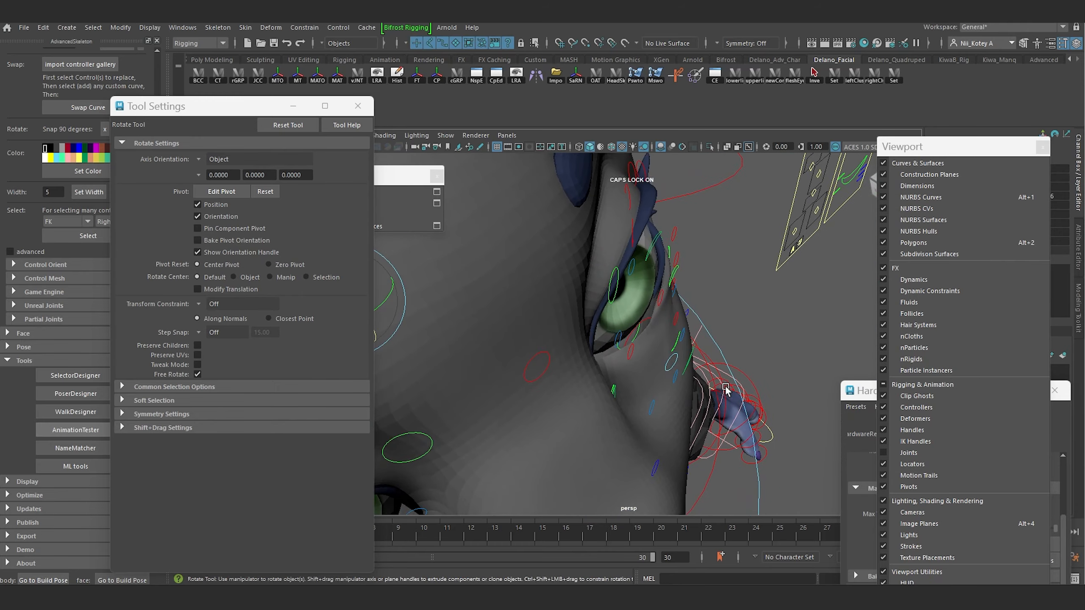
pyautogui.keyDown('alt'); pyautogui.moveTo(655, 295); pyautogui.dragTo(552, 296); pyautogui.keyUp('alt')
pyautogui.scroll(-6, 633, 333)
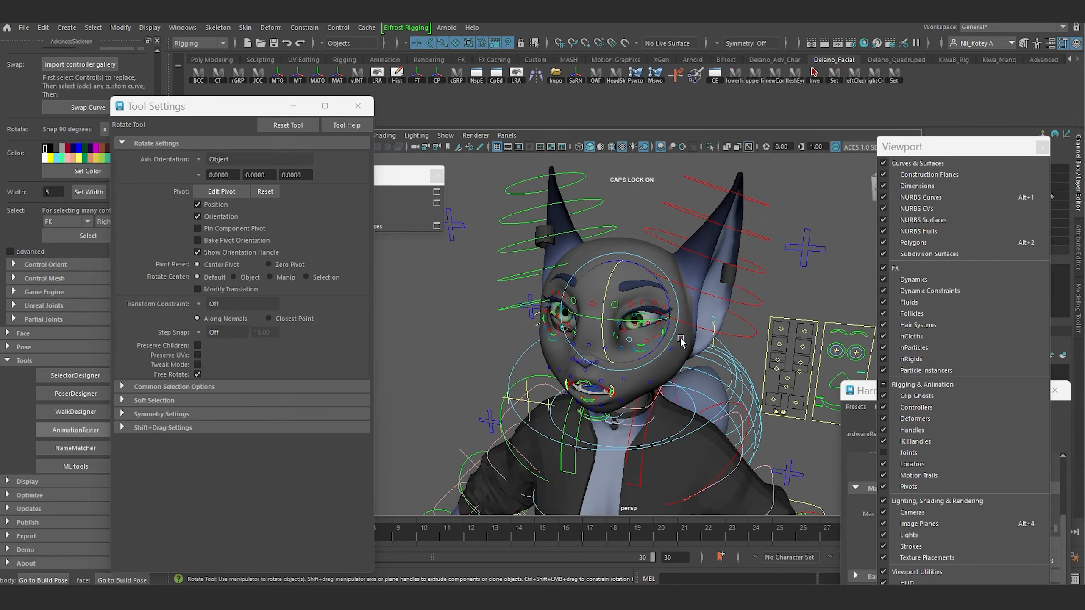
pyautogui.scroll(2, 654, 315)
pyautogui.scroll(5, 654, 315)
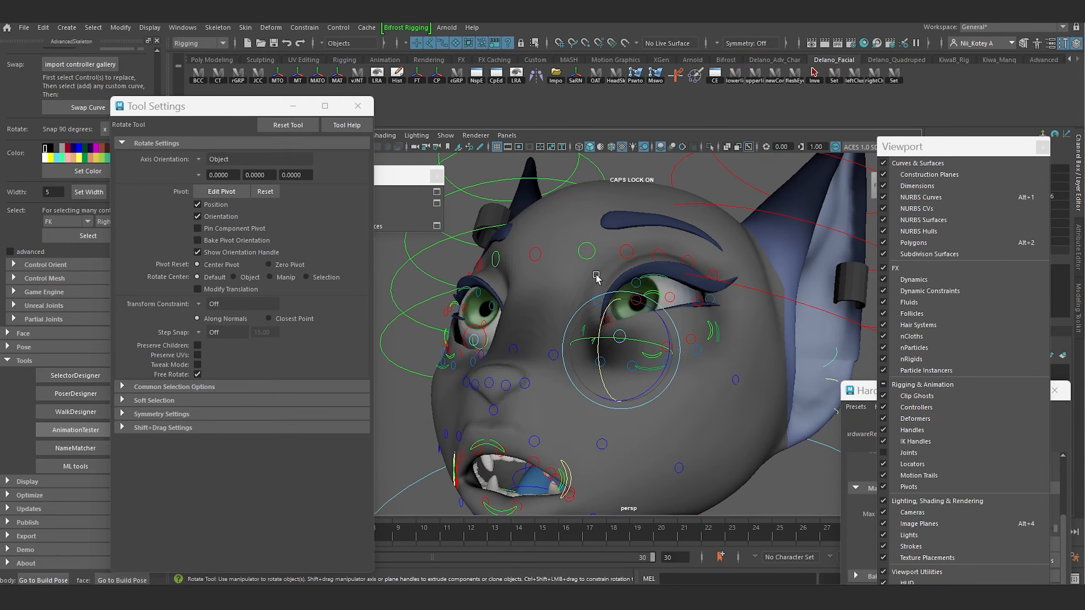
# Move the upper-face control freely and examine the eyes and lower lids for weighting errors
pyautogui.keyDown('alt'); pyautogui.moveTo(596, 276); pyautogui.dragTo(625, 335); pyautogui.keyUp('alt')
pyautogui.keyDown('alt'); pyautogui.moveTo(626, 336); pyautogui.dragTo(635, 361, button='right'); pyautogui.keyUp('alt')
pyautogui.keyDown('alt'); pyautogui.moveTo(635, 361); pyautogui.dragTo(624, 307); pyautogui.keyUp('alt')
pyautogui.press('w')
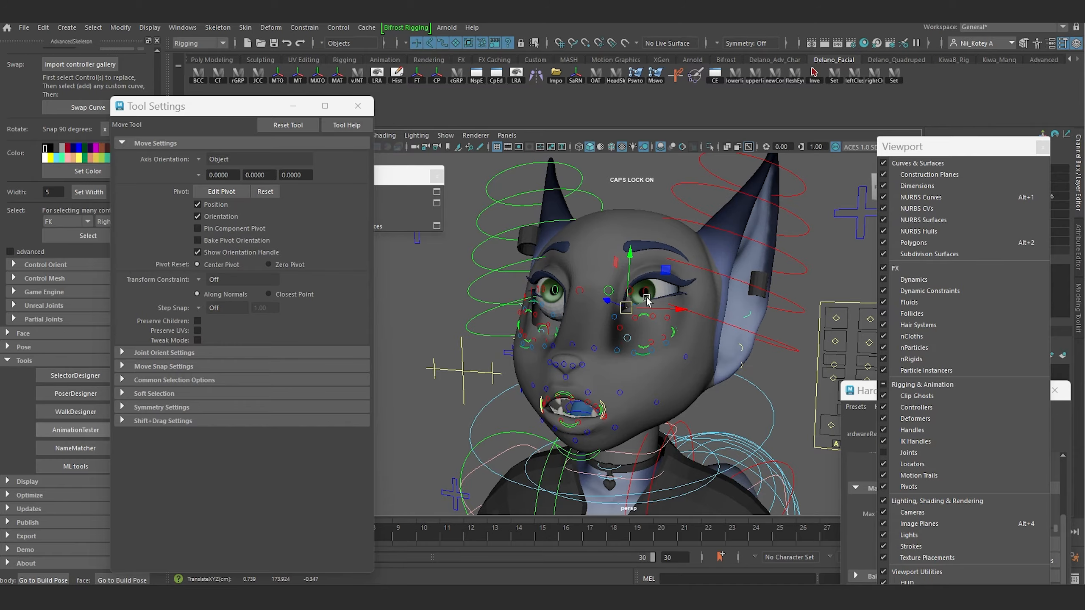
pyautogui.keyDown('alt'); pyautogui.moveTo(637, 297); pyautogui.dragTo(666, 308, button='right'); pyautogui.keyUp('alt')
pyautogui.keyDown('alt'); pyautogui.moveTo(666, 309); pyautogui.dragTo(728, 381); pyautogui.keyUp('alt')
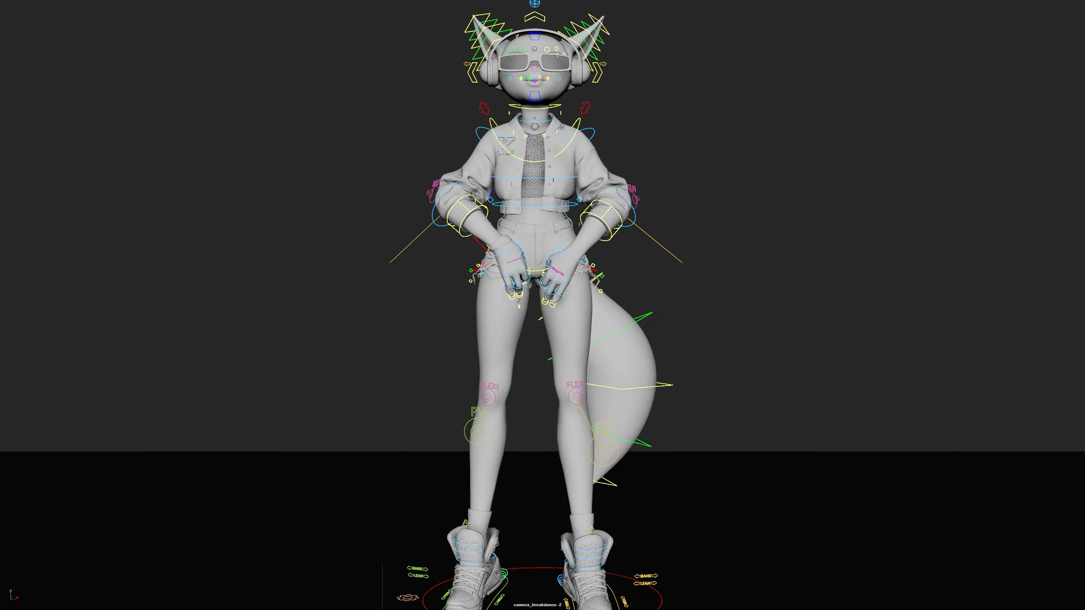